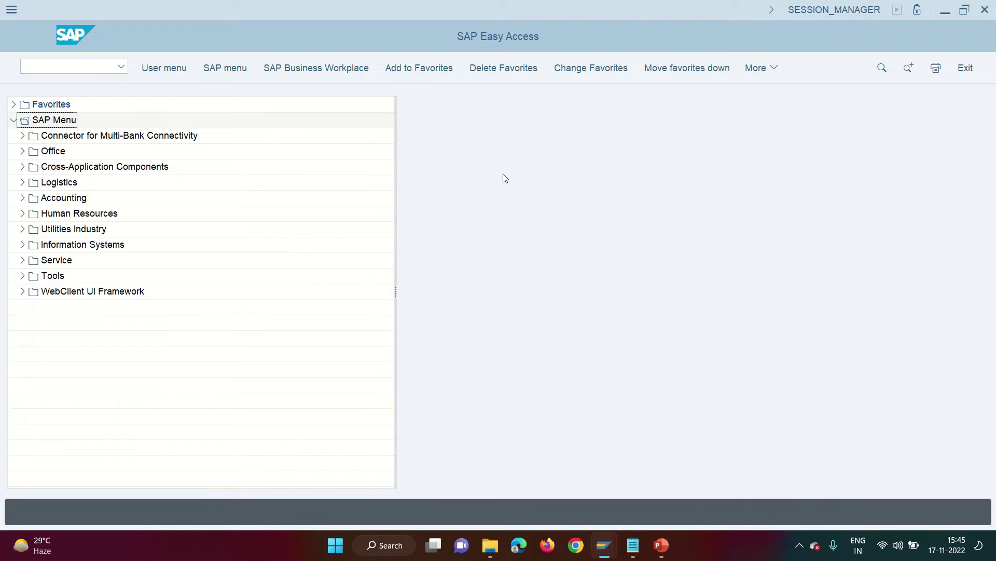
# Step: Start transaction SE37 and display the function module BAPI_ACC_DOCUMENT_POST
pyautogui.click(58, 69)
pyautogui.write('se37')
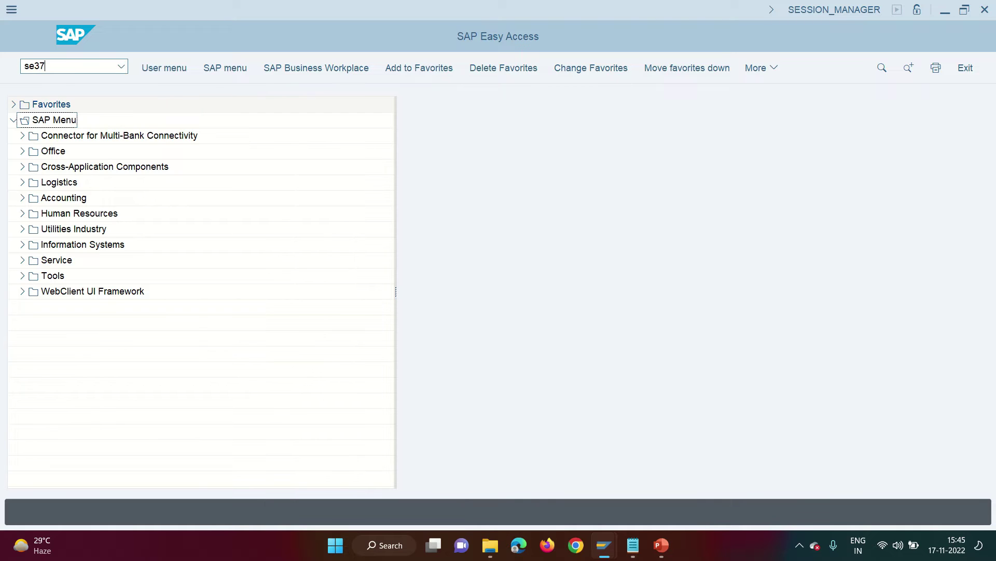
pyautogui.press('Return')
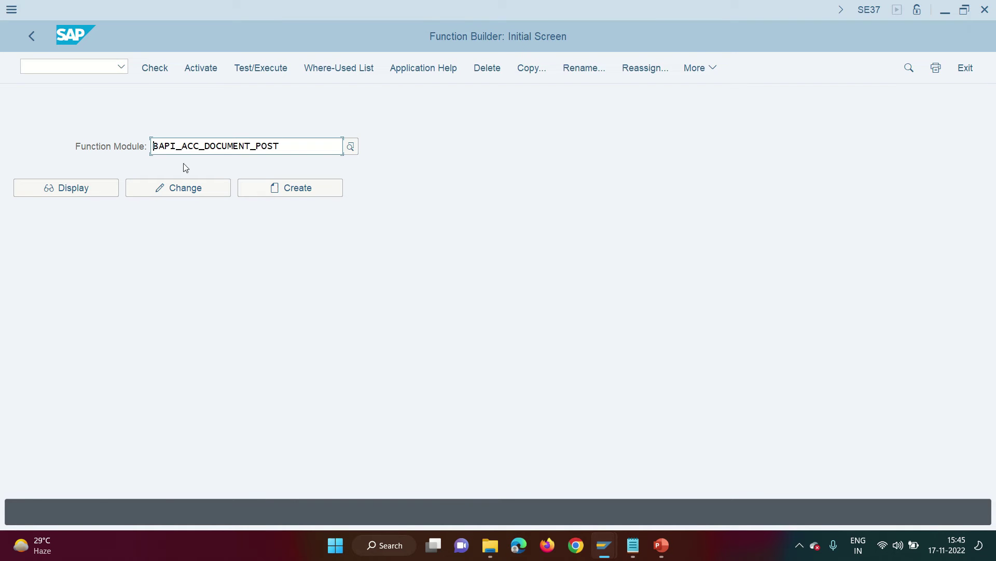
pyautogui.click(61, 190)
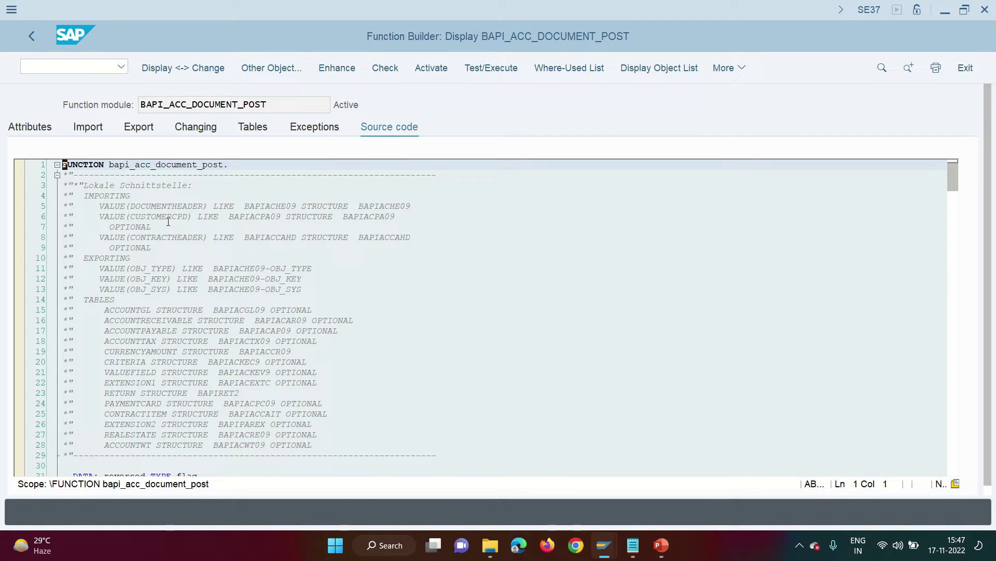
# Step: Examine the import parameters and the components of the DOCUMENTHEADER structure BAPIACHE09, and return to the function module
pyautogui.click(101, 133)
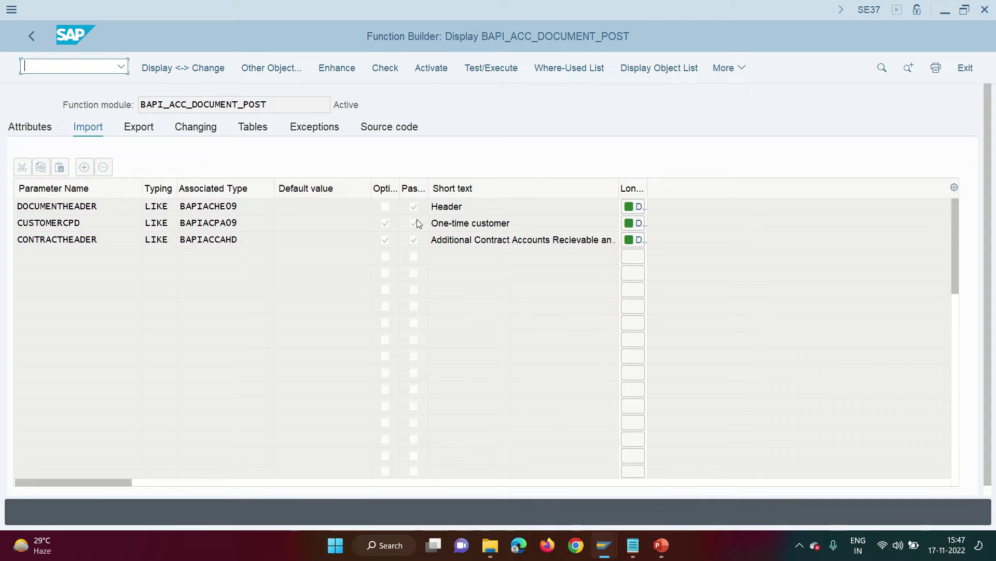
pyautogui.moveTo(462, 206); pyautogui.dragTo(413, 203)
pyautogui.doubleClick(226, 206)
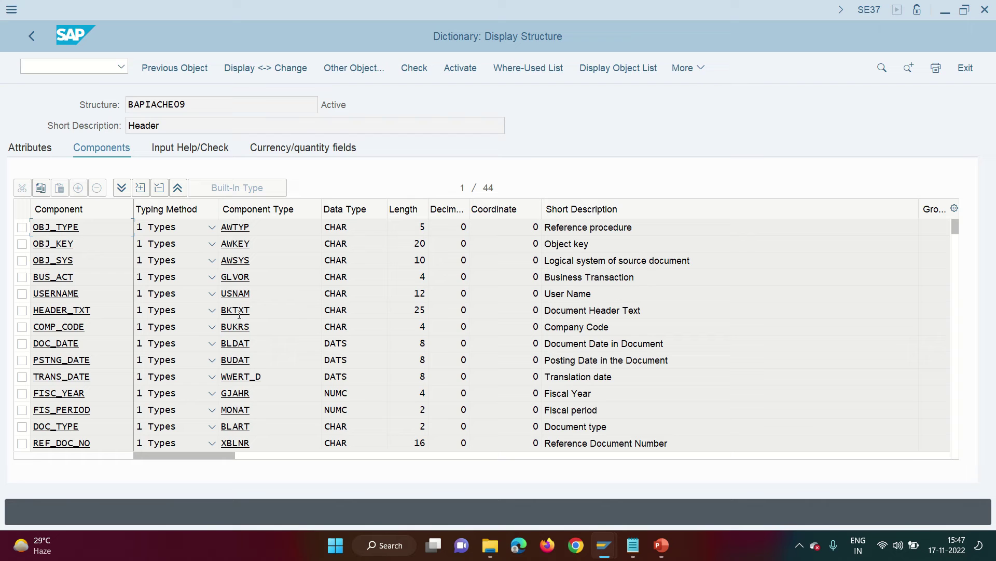
pyautogui.click(29, 41)
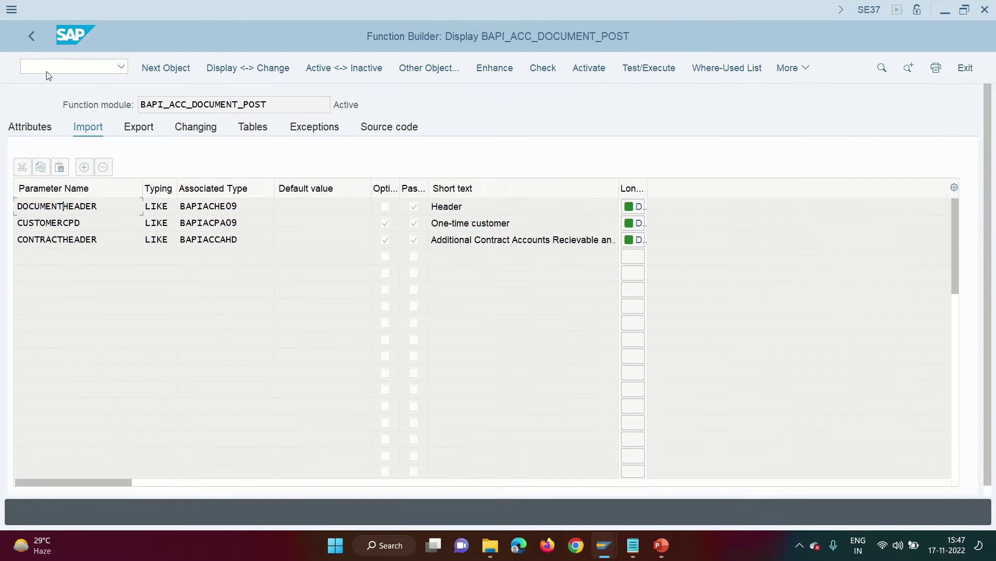
# Step: Review the function module's table parameters, including the G/L account, customer, vendor, tax and currency items
pyautogui.click(251, 133)
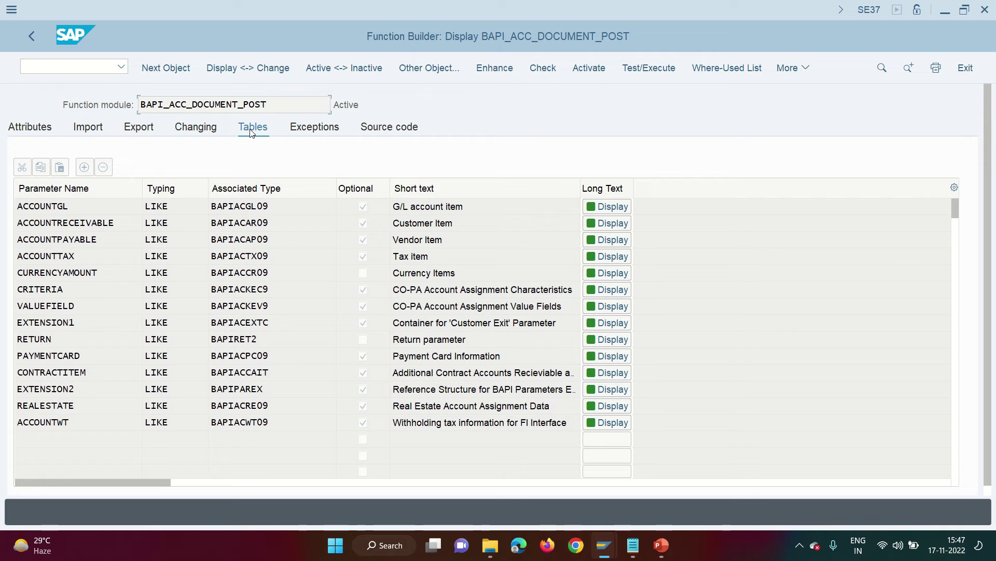
pyautogui.click(463, 206)
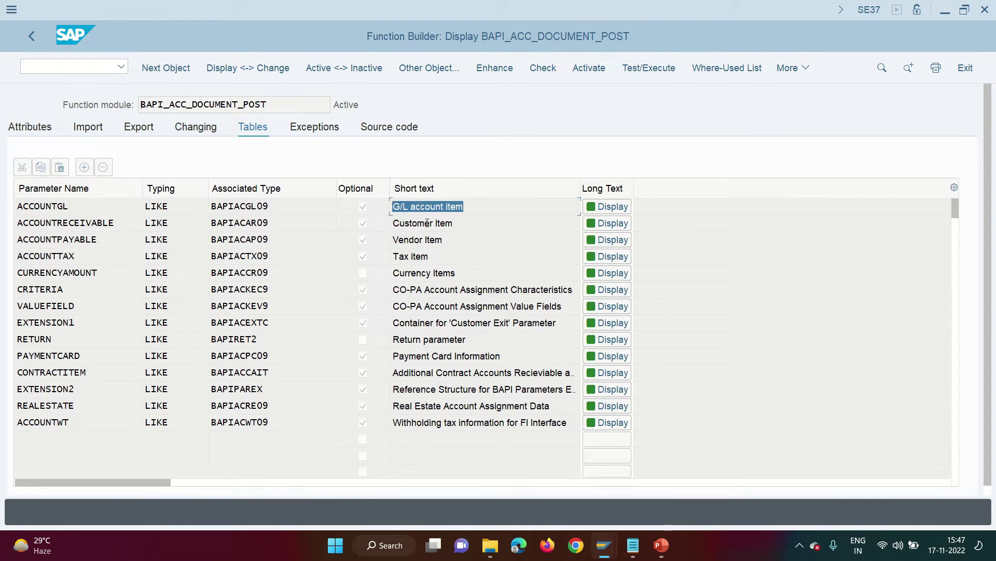
pyautogui.click(455, 223)
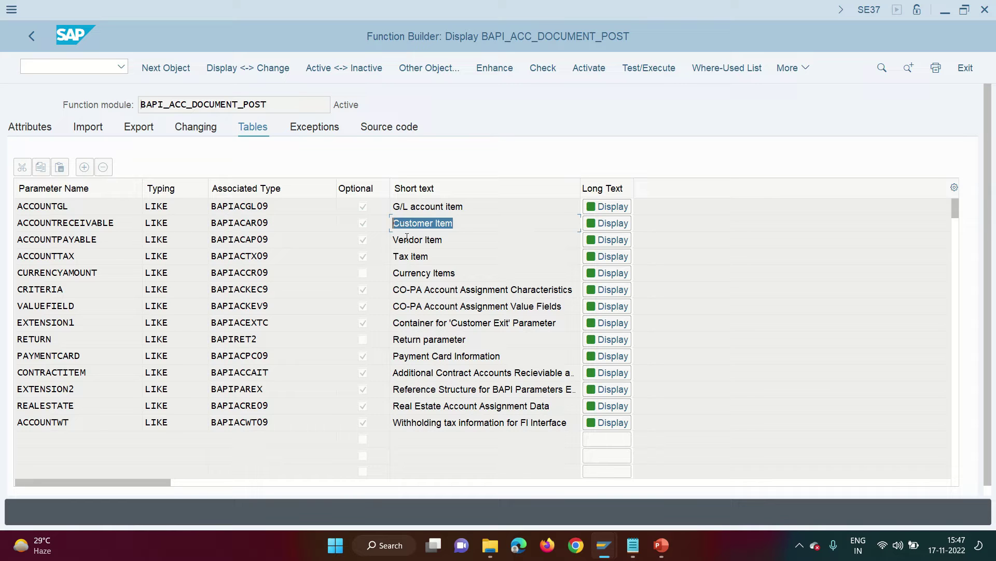
pyautogui.click(481, 207)
pyautogui.click(462, 221)
pyautogui.click(457, 241)
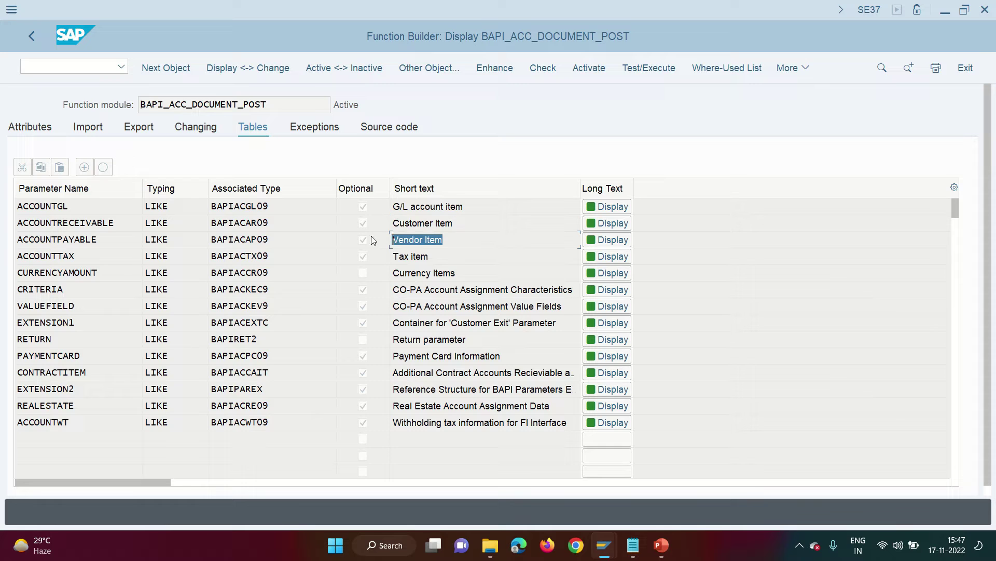
pyautogui.click(473, 207)
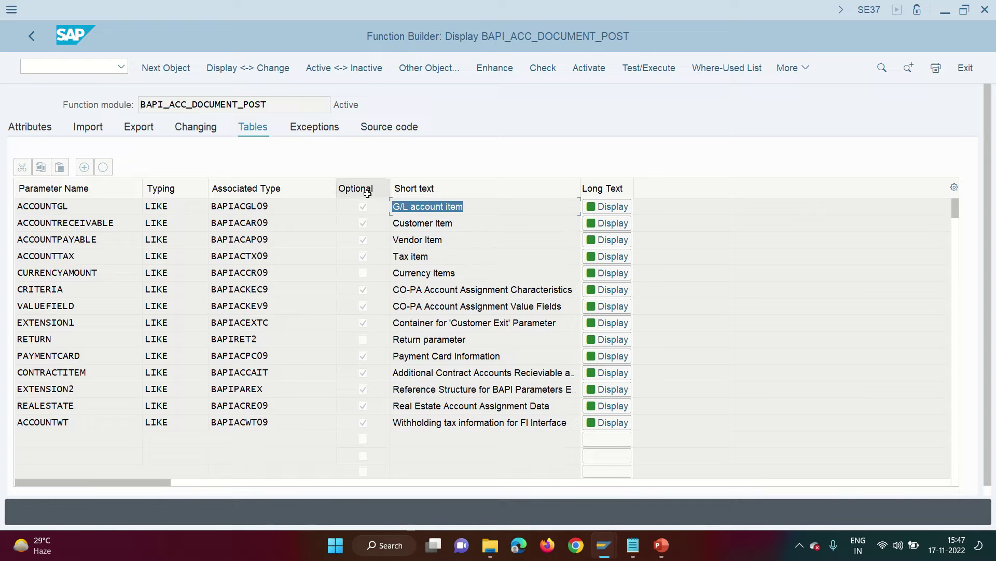
pyautogui.click(407, 260)
pyautogui.click(463, 274)
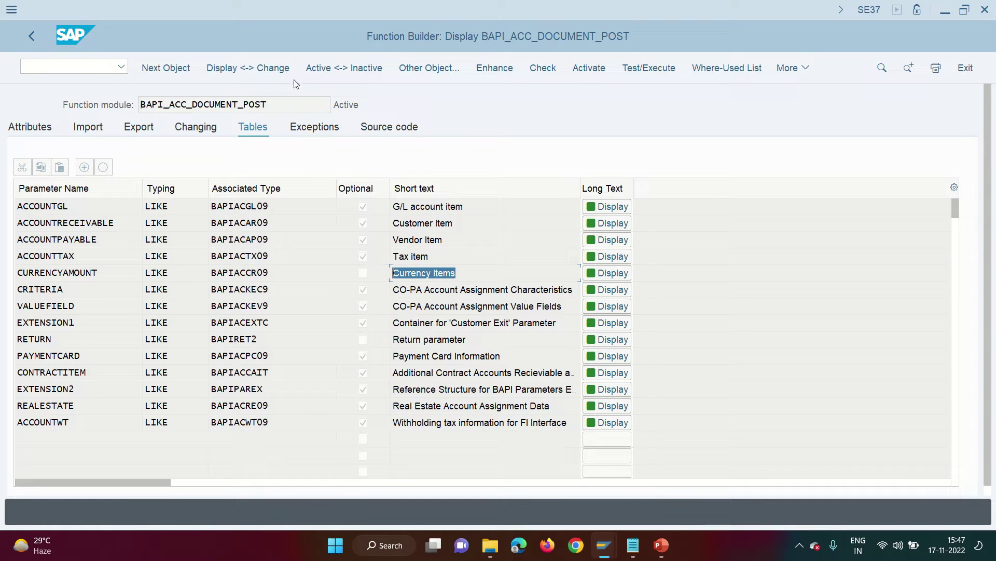
# Step: Start a test run of BAPI_ACC_DOCUMENT_POST and load the saved test data record "GL Doc"
pyautogui.click(36, 40)
pyautogui.click(262, 66)
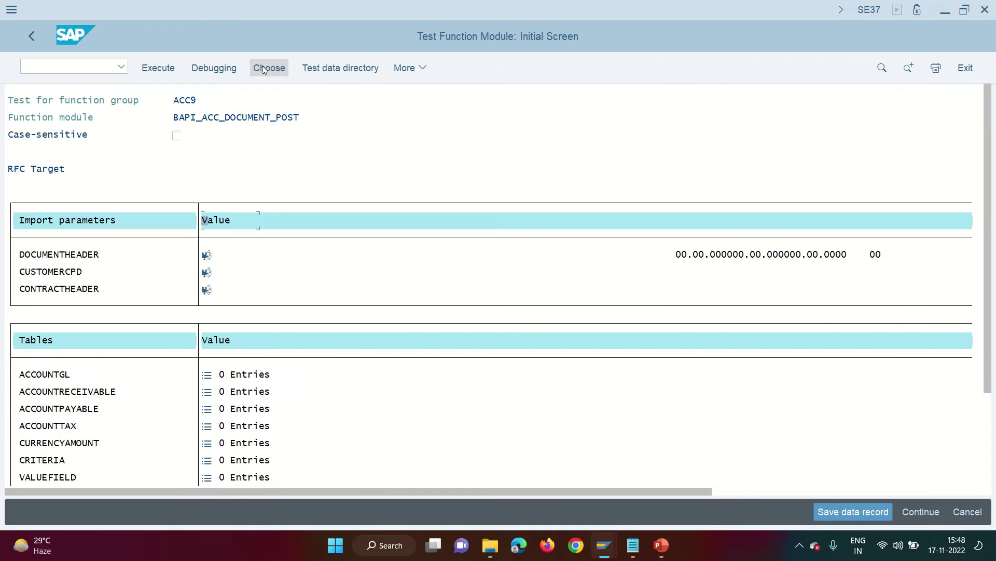
pyautogui.click(350, 72)
pyautogui.click(320, 153)
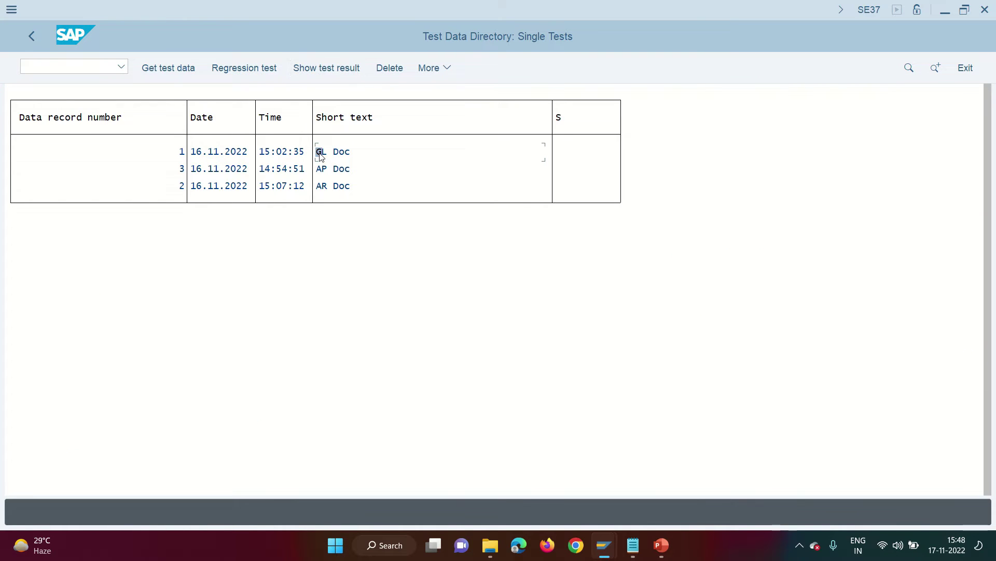
pyautogui.doubleClick(319, 154)
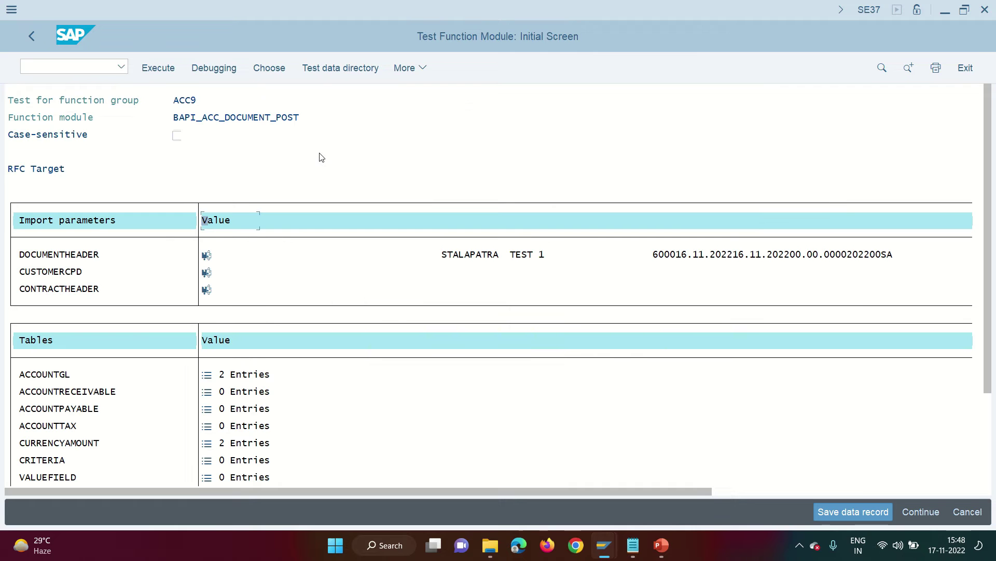
# Step: Inspect the DOCUMENTHEADER fields in single-entry view, including user name, header text and document date, and return to the test screen
pyautogui.click(210, 258)
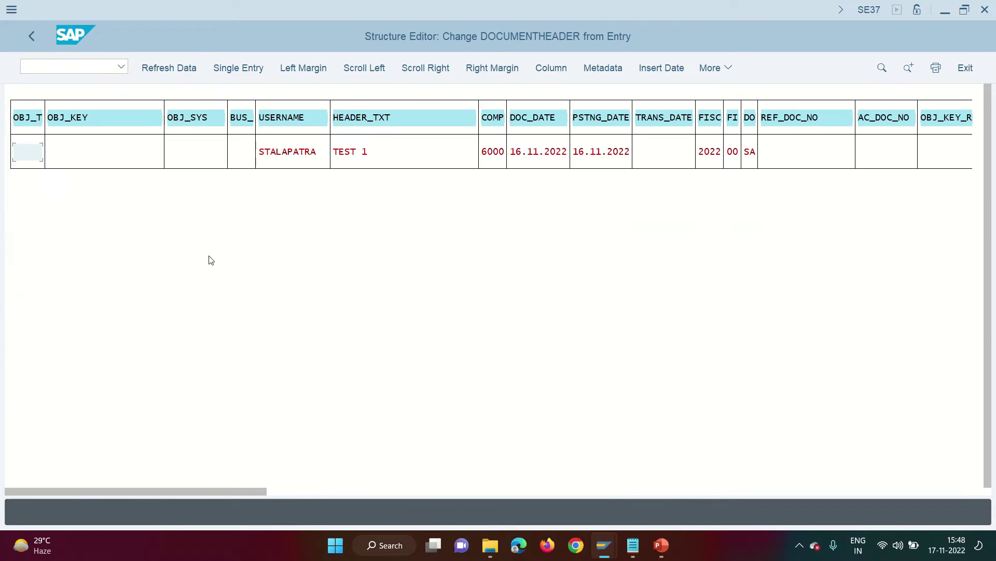
pyautogui.click(238, 68)
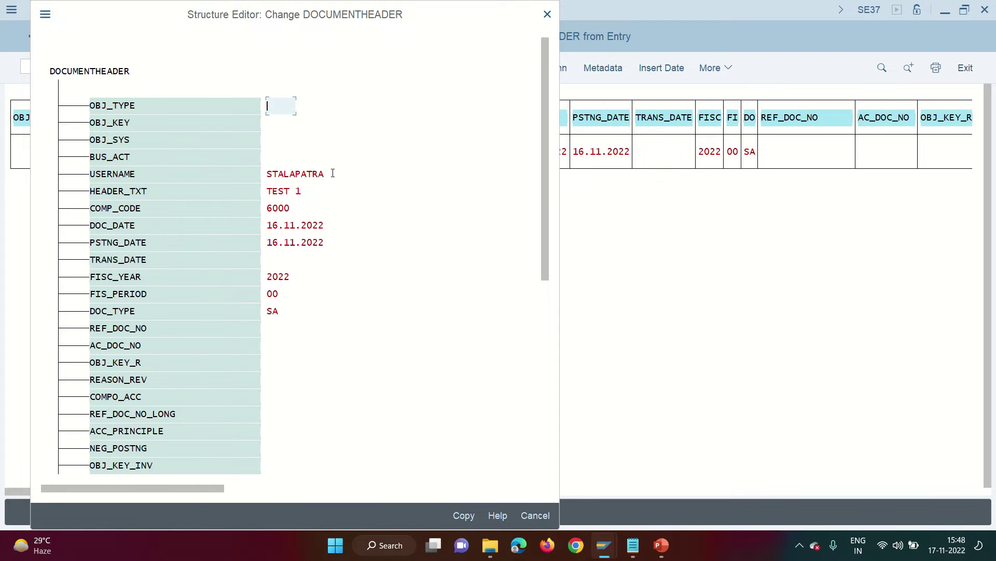
pyautogui.moveTo(333, 173); pyautogui.dragTo(223, 170)
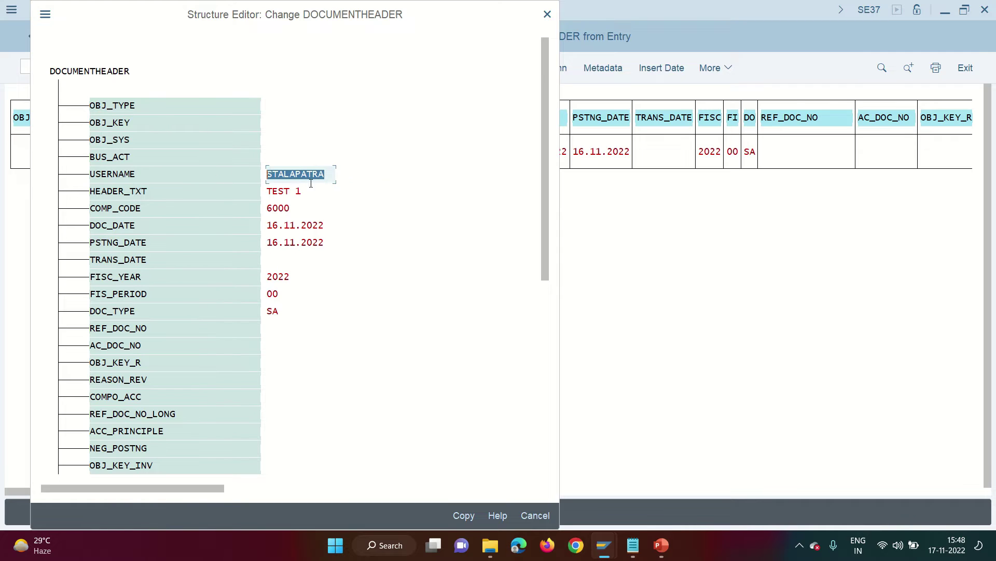
pyautogui.moveTo(310, 190); pyautogui.dragTo(232, 188)
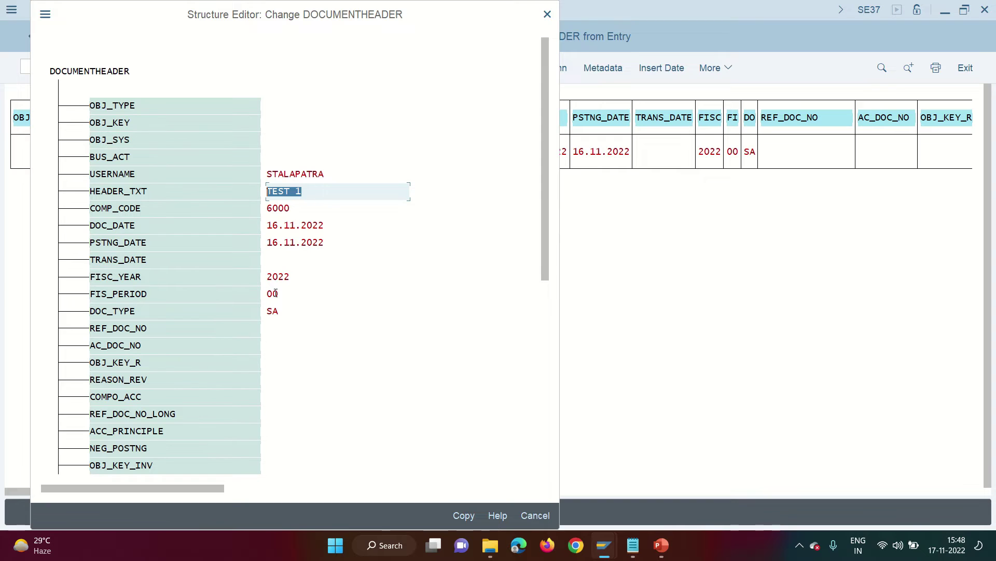
pyautogui.doubleClick(288, 229)
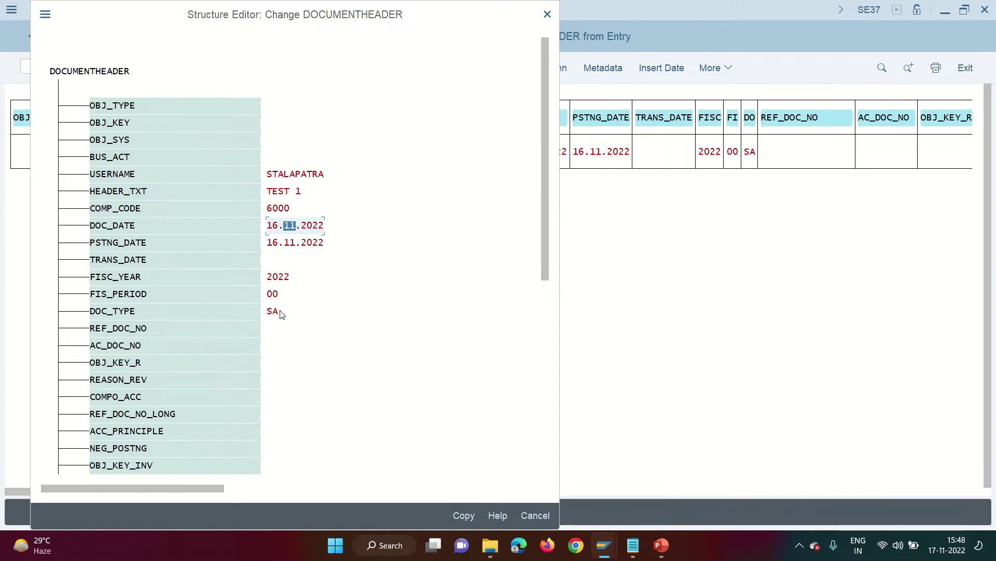
pyautogui.click(546, 385)
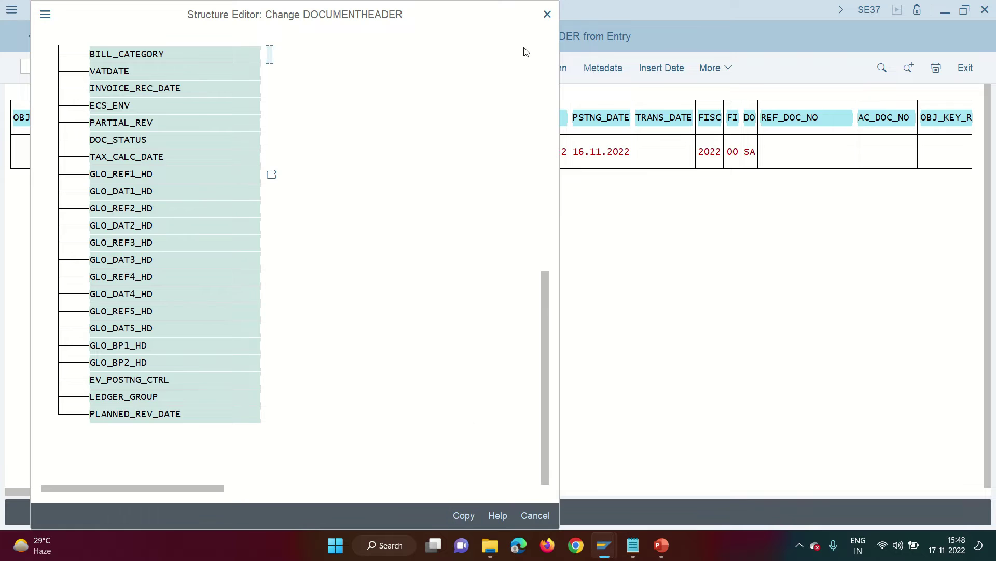
pyautogui.click(547, 15)
pyautogui.click(32, 33)
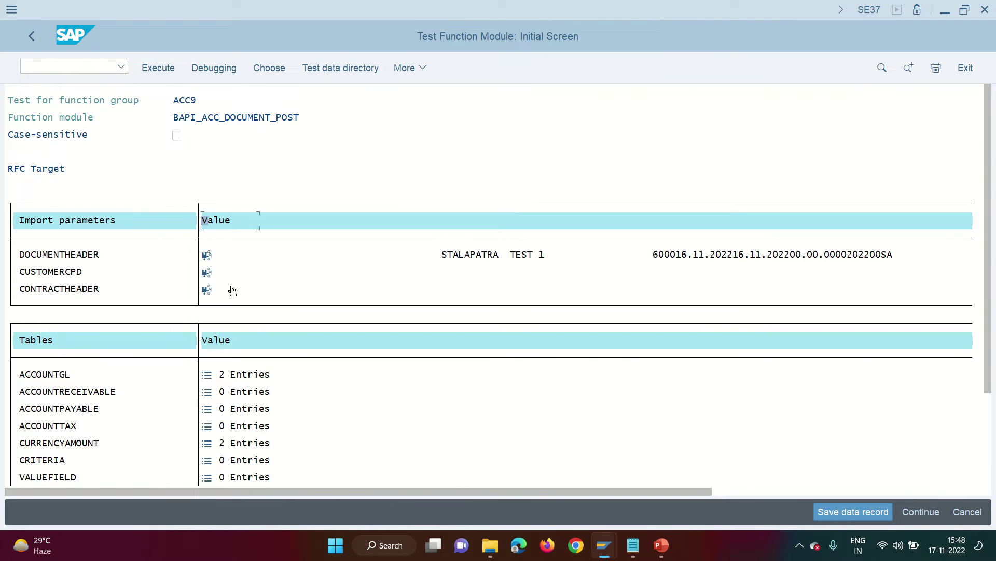
# Step: Show the first ACCOUNTGL line in single-entry view and check its item number, G/L account and item text
pyautogui.click(41, 374)
pyautogui.click(210, 377)
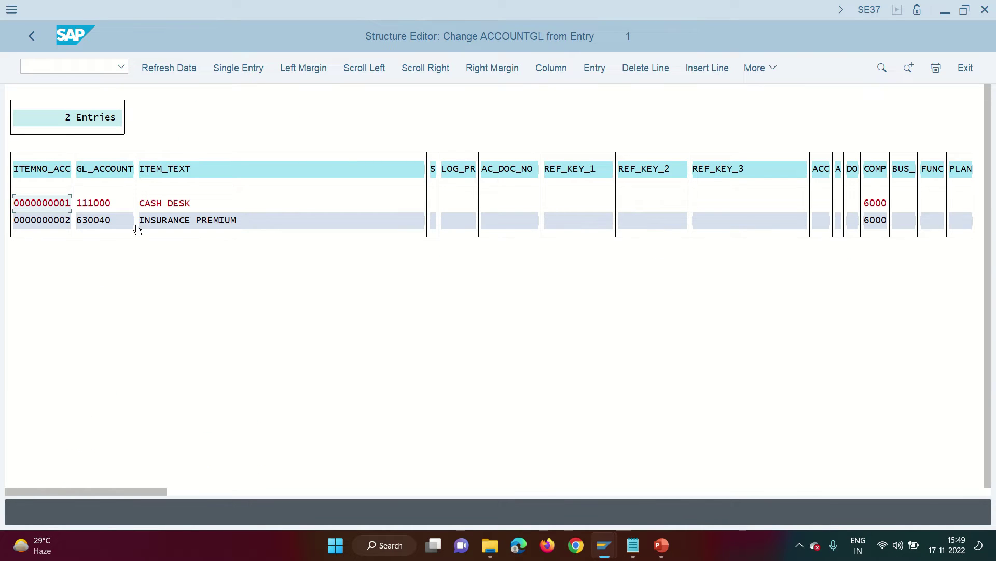
pyautogui.press('Tab')
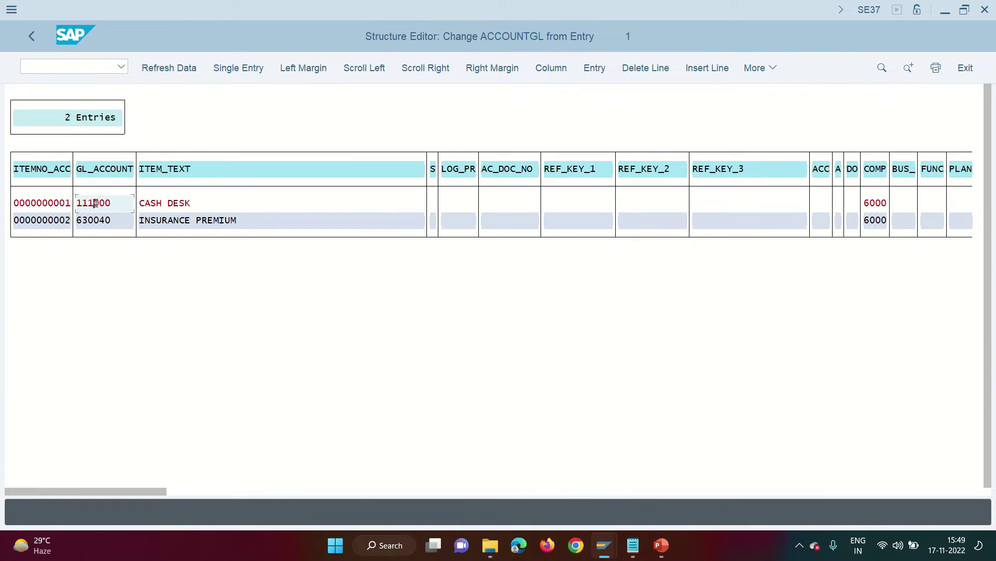
pyautogui.click(48, 204)
pyautogui.click(234, 68)
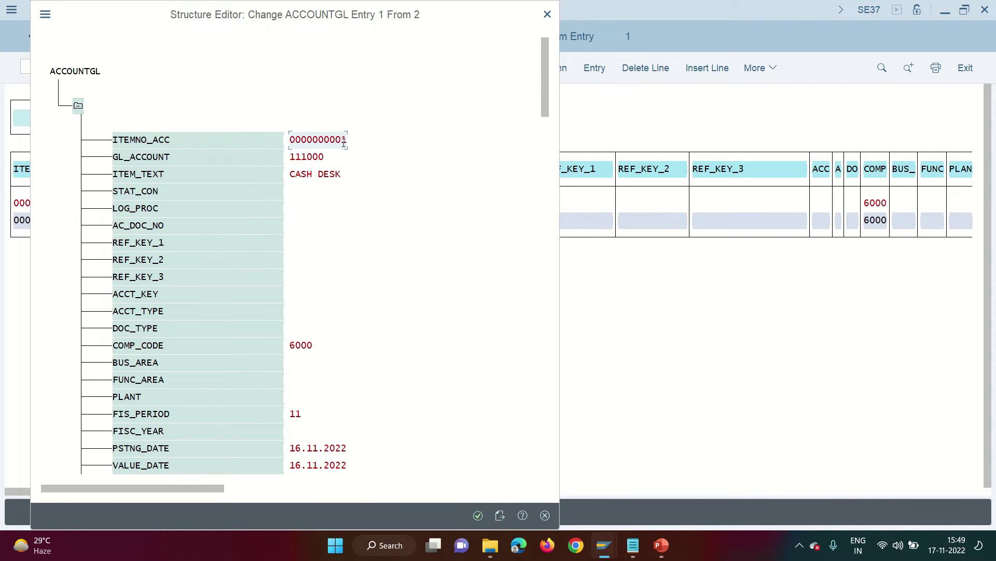
pyautogui.click(317, 156)
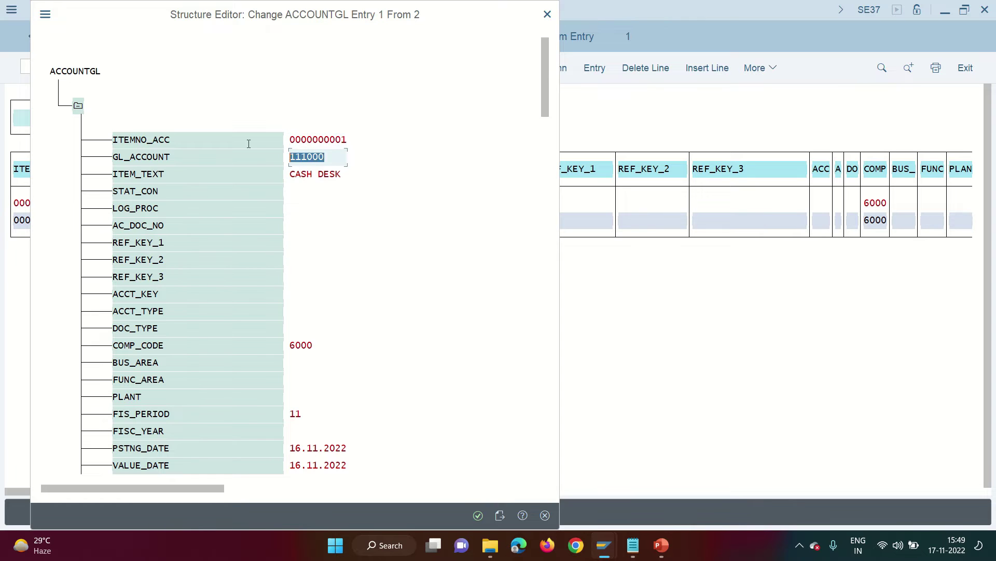
pyautogui.click(298, 175)
pyautogui.moveTo(299, 175); pyautogui.dragTo(340, 177)
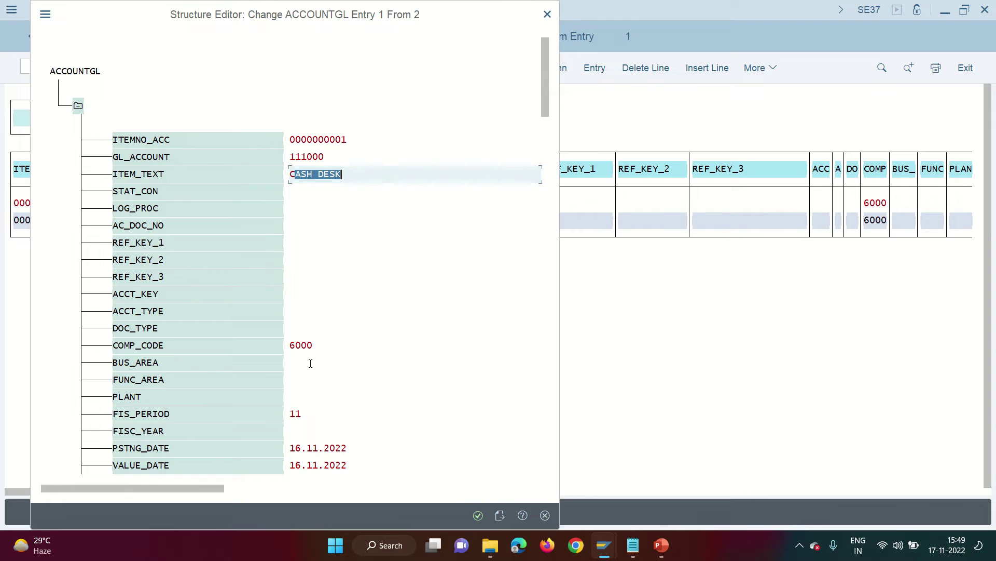
# Step: Examine the remaining fields of the first ACCOUNTGL entry, including the debit/credit indicator DE_CRE_IND, and close the entry
pyautogui.scroll(-1, 330, 426)
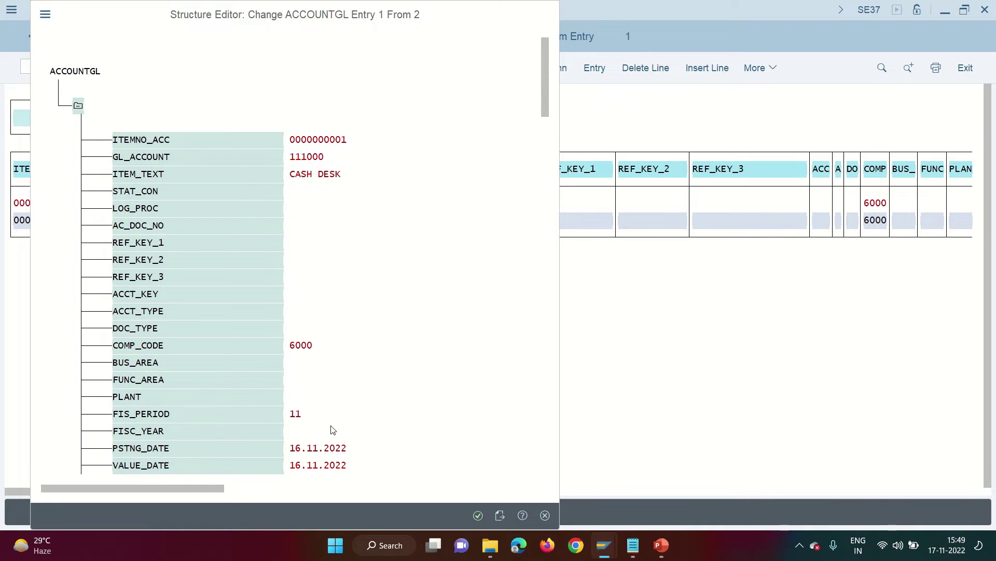
pyautogui.click(546, 287)
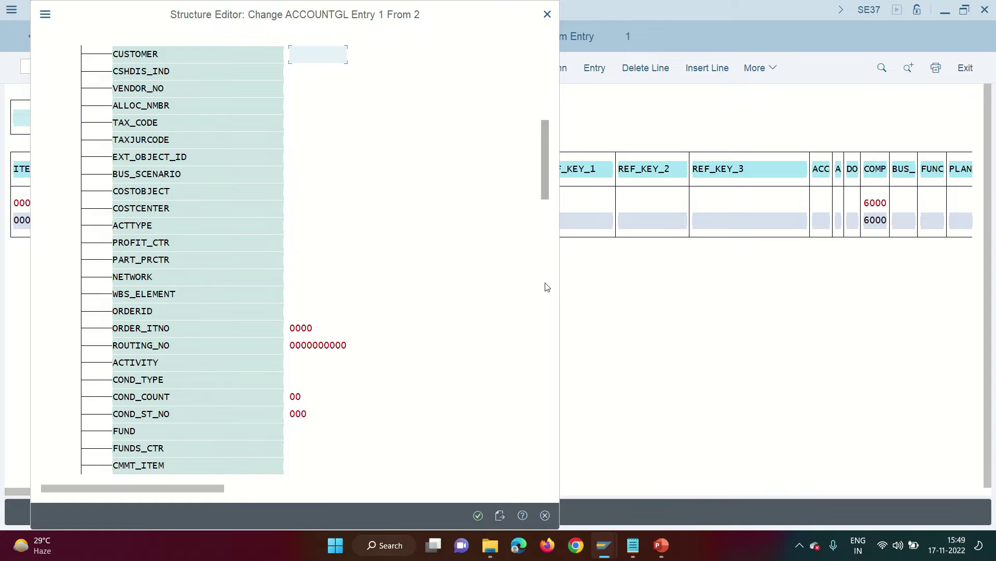
pyautogui.click(546, 287)
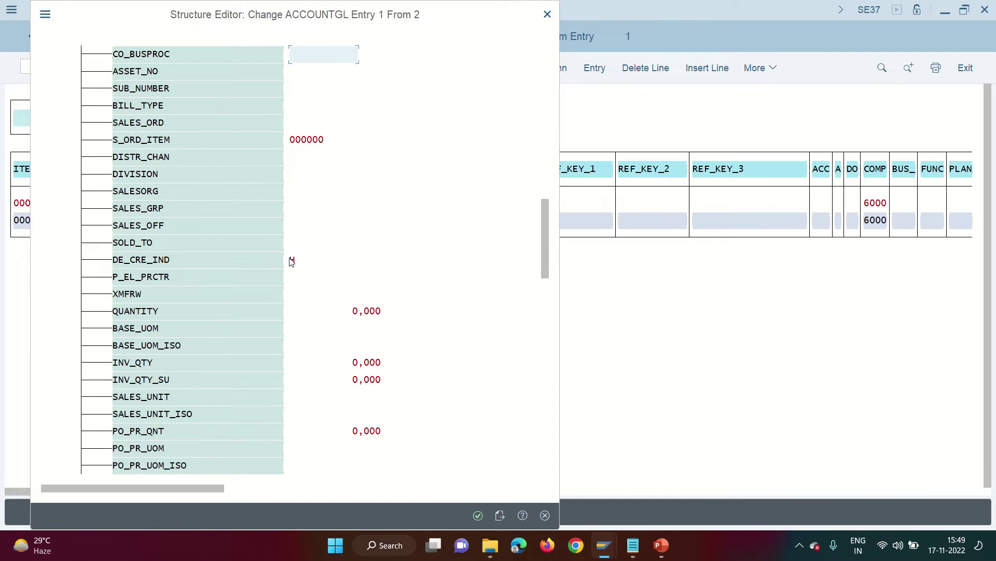
pyautogui.click(548, 357)
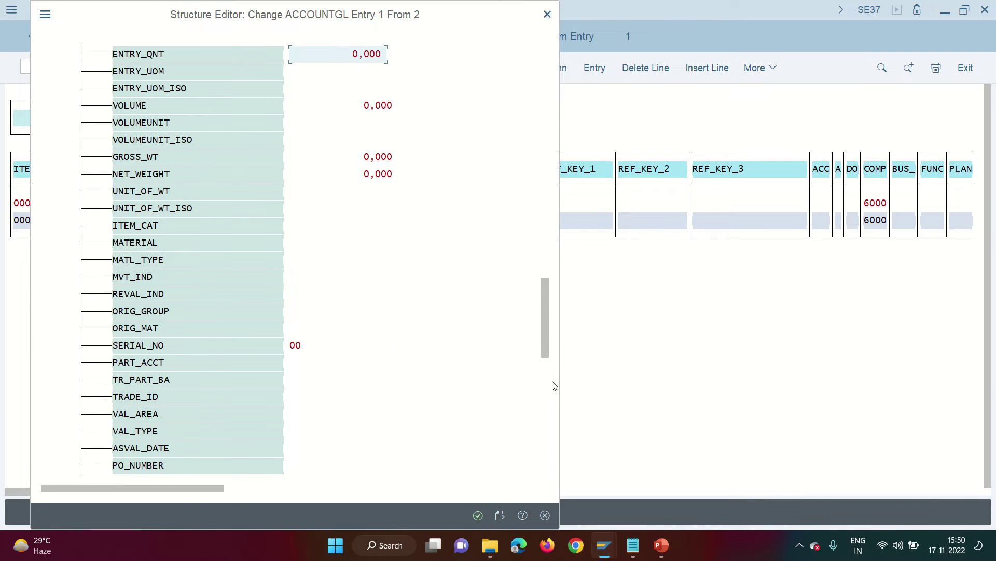
pyautogui.click(548, 409)
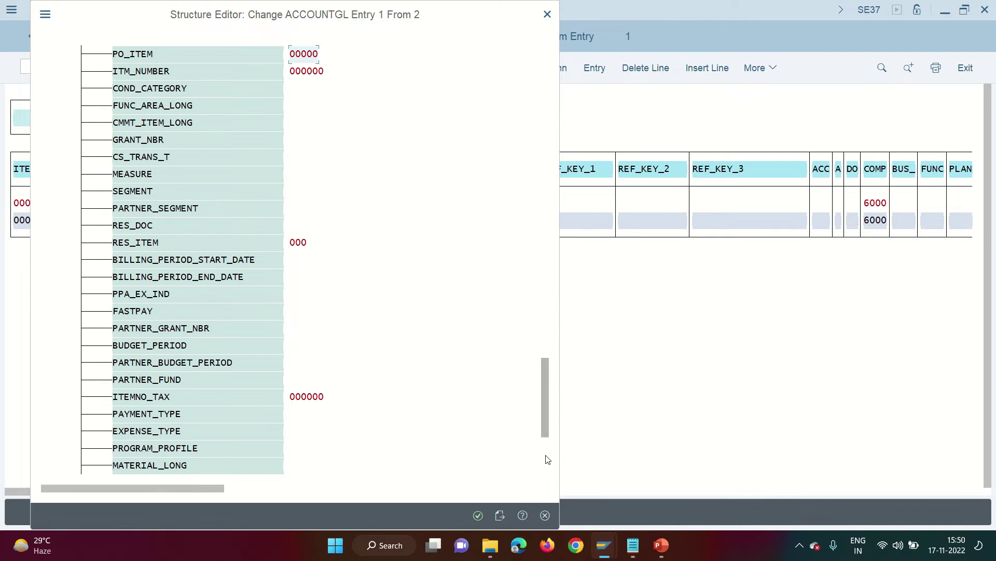
pyautogui.click(548, 456)
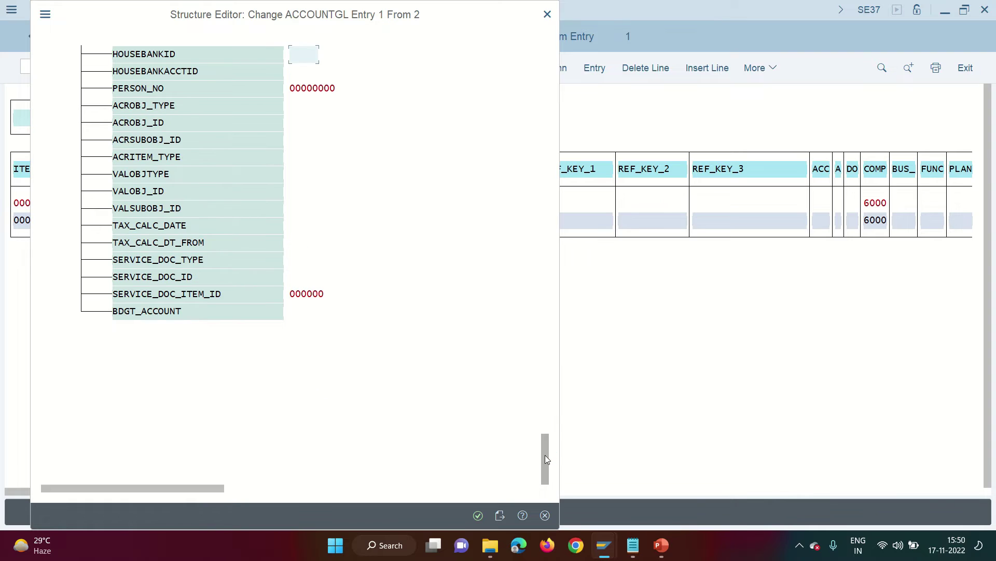
pyautogui.click(478, 515)
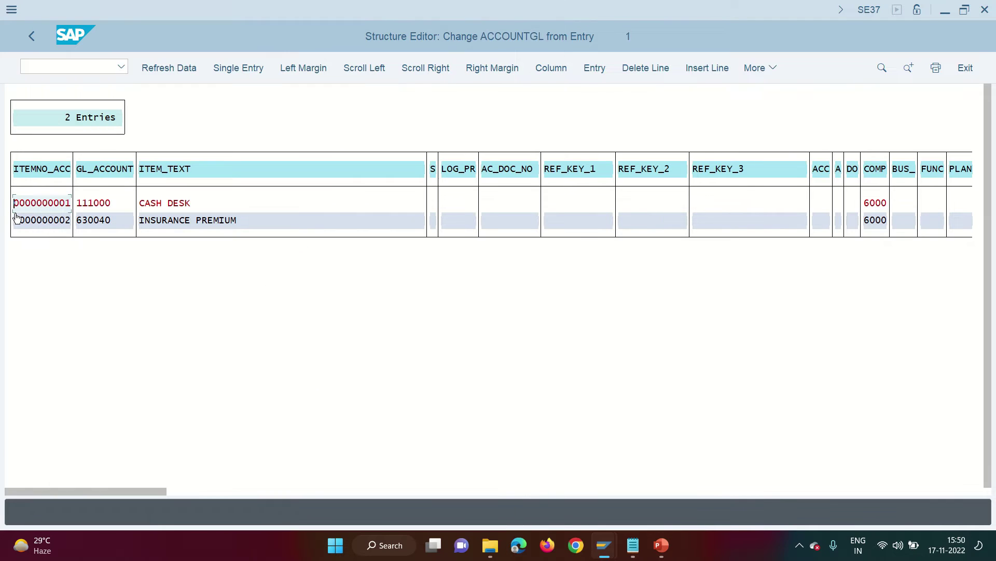
# Step: Review the second ACCOUNTGL line in single-entry view, checking its G/L account, cost center and debit/credit indicator, and return to the test screen
pyautogui.click(51, 226)
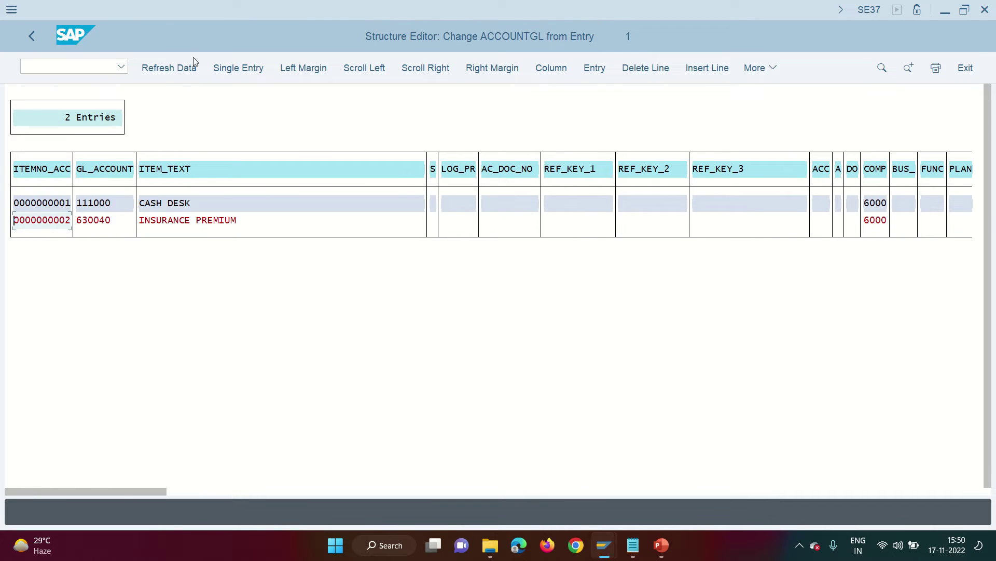
pyautogui.click(244, 68)
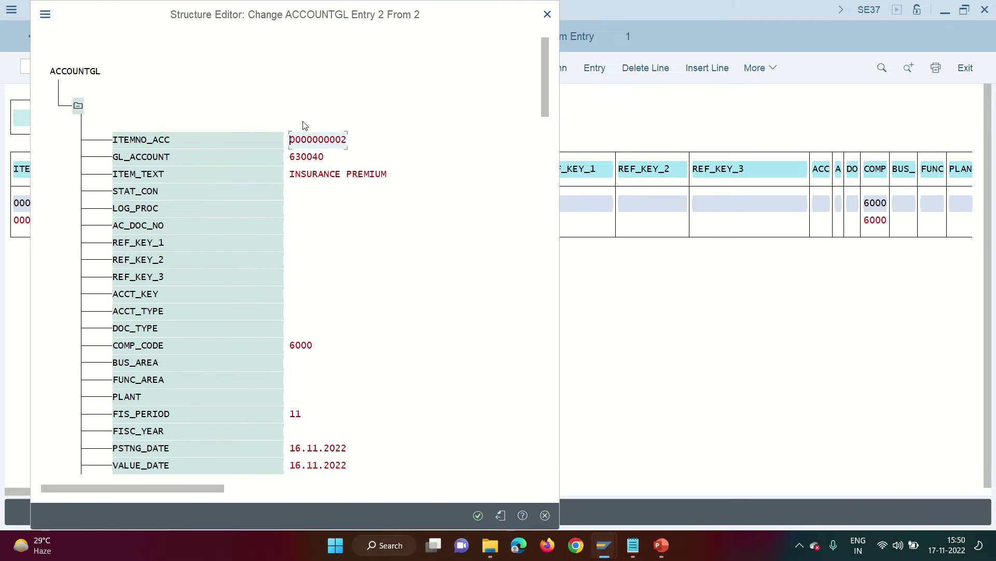
pyautogui.moveTo(323, 157); pyautogui.dragTo(284, 155)
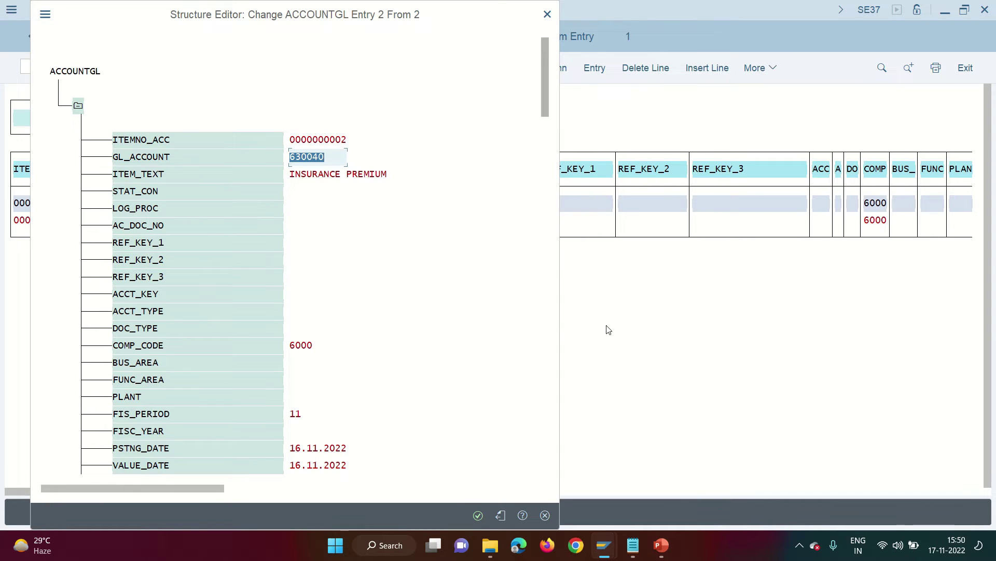
pyautogui.click(547, 310)
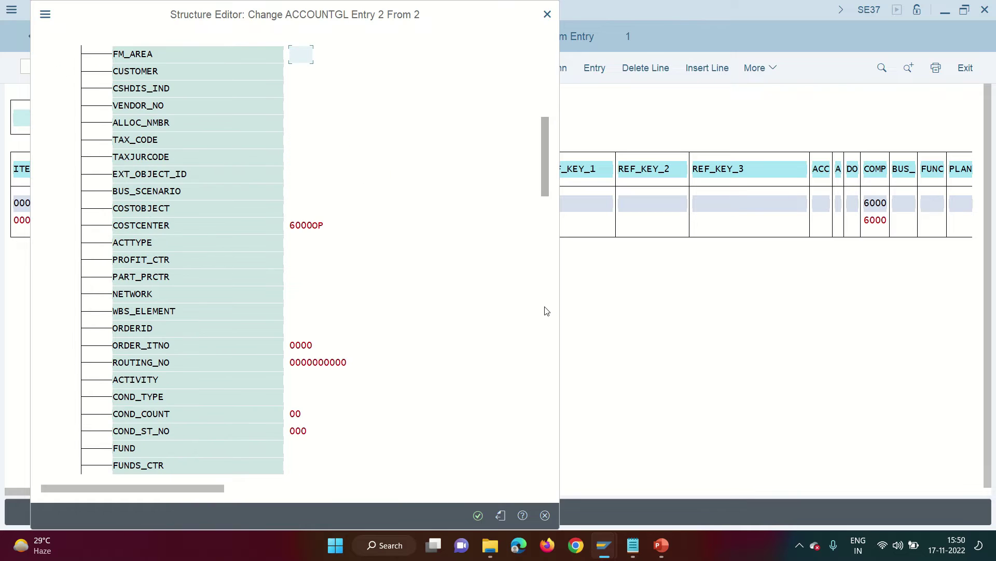
pyautogui.click(322, 227)
pyautogui.moveTo(323, 227); pyautogui.dragTo(272, 226)
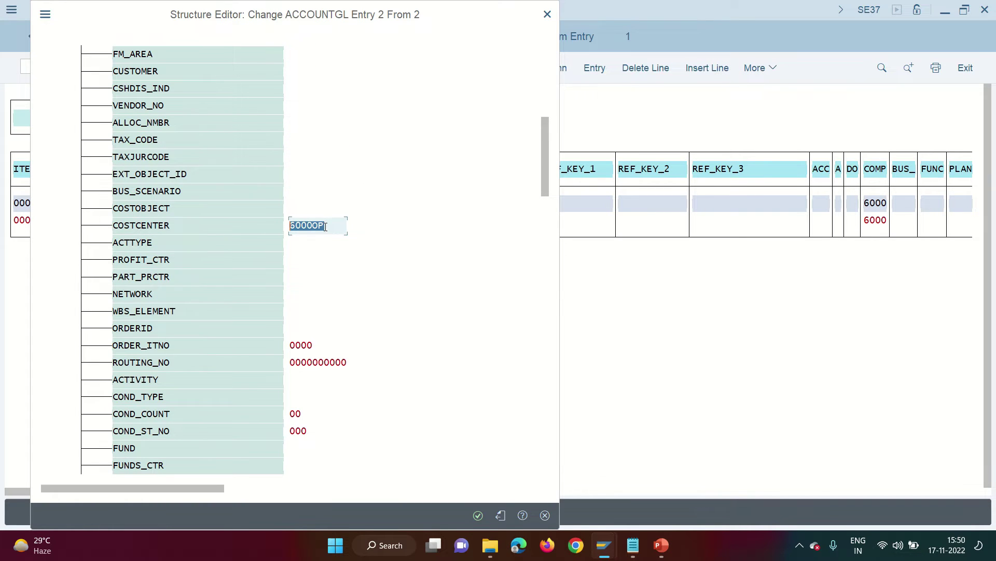
pyautogui.scroll(-3, 327, 238)
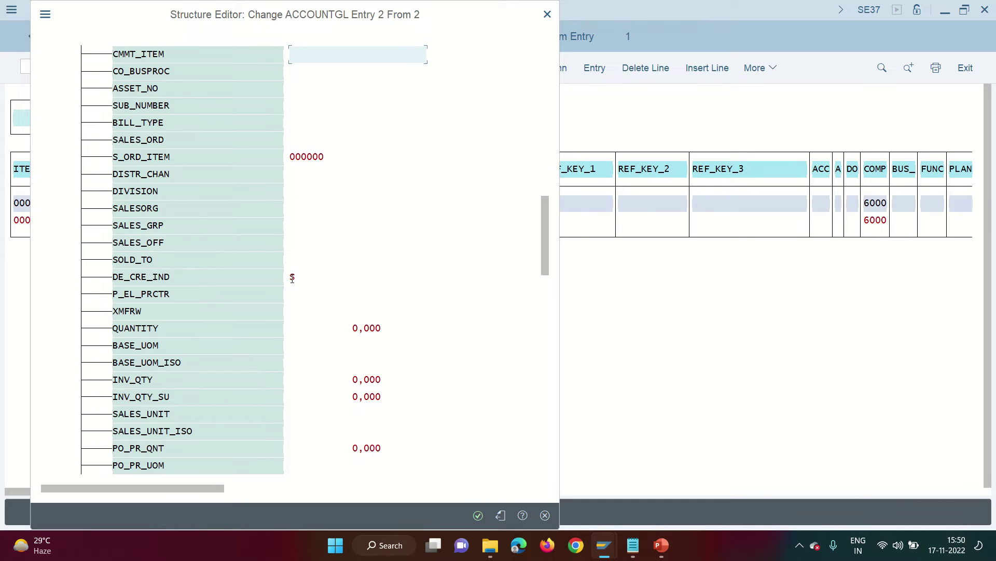
pyautogui.press('Return')
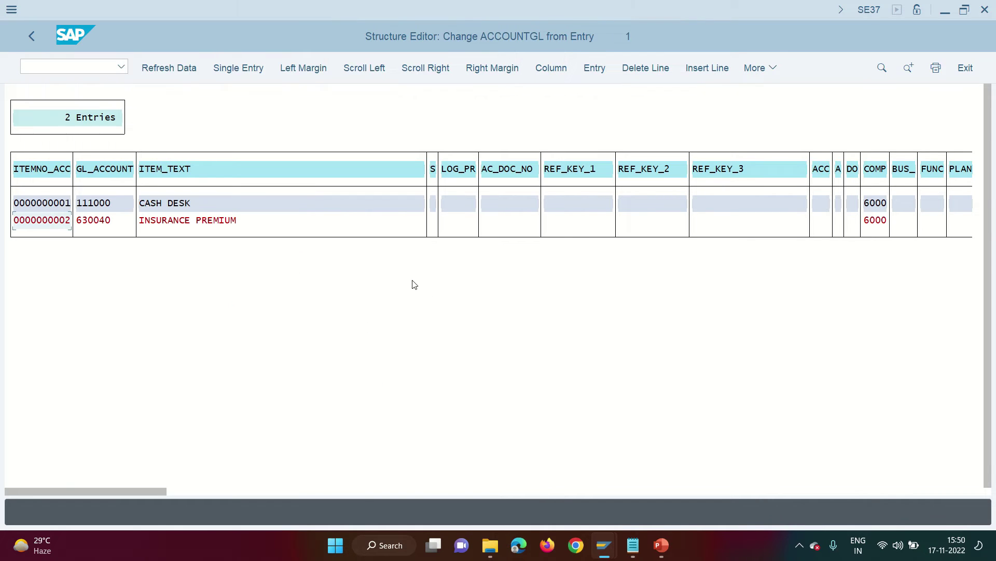
pyautogui.click(33, 42)
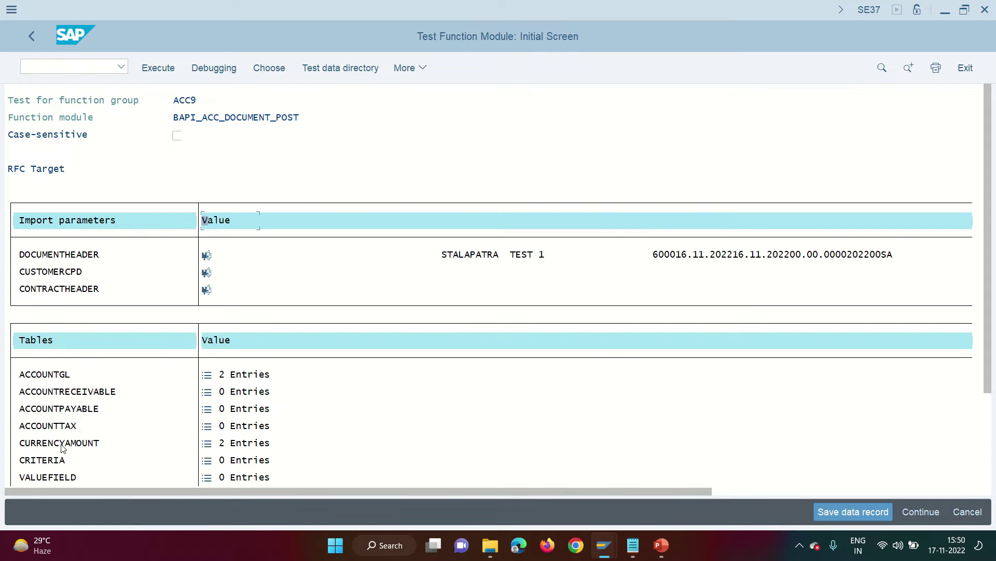
# Step: Inspect the CURRENCYAMOUNT entries, view one of them in single-entry view, and return to the test screen
pyautogui.click(208, 448)
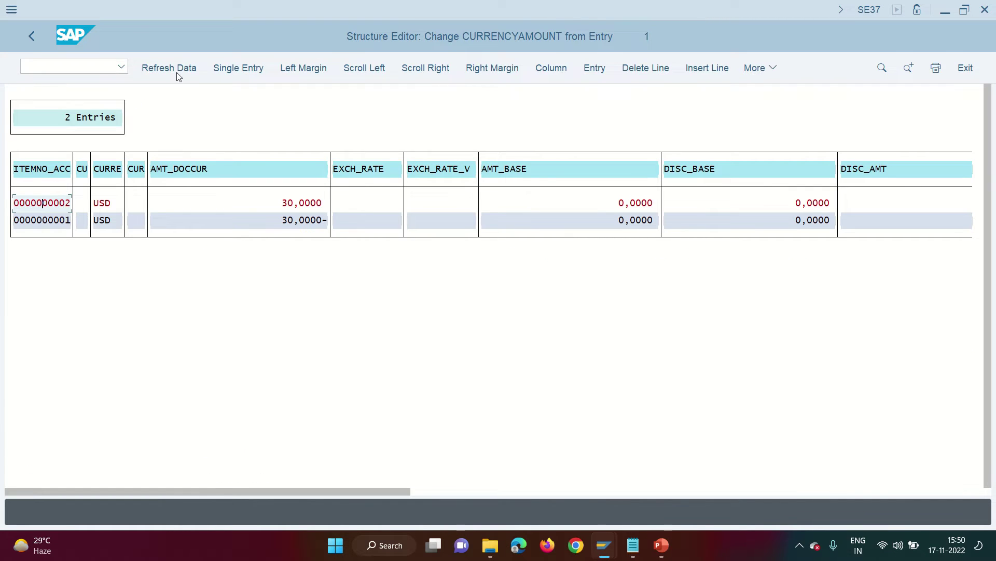
pyautogui.click(231, 69)
pyautogui.click(425, 209)
pyautogui.press('Return')
pyautogui.press('F3')
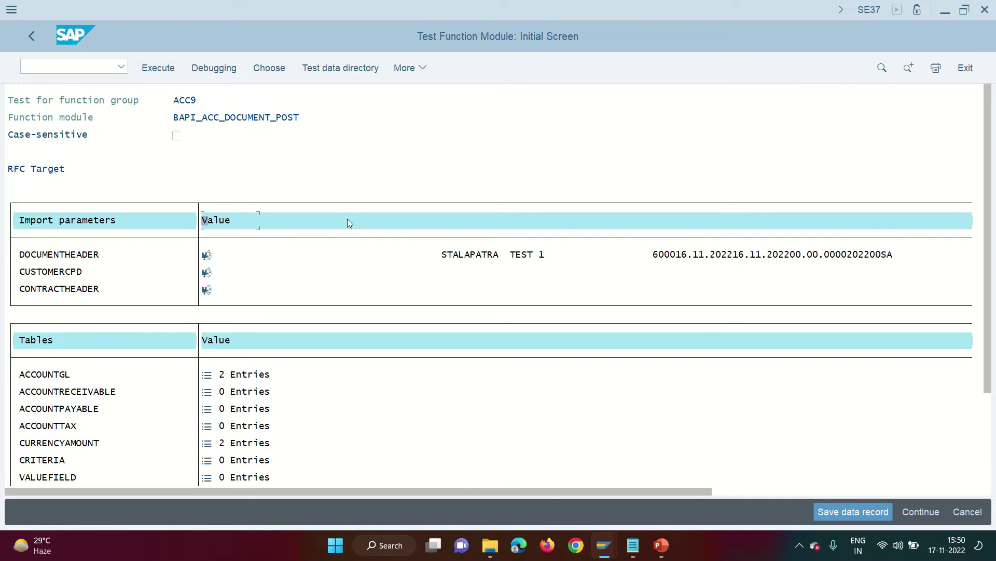
# Step: Execute BAPI_ACC_DOCUMENT_POST with the loaded test data and copy the document number portion of the returned OBJ_KEY
pyautogui.click(160, 66)
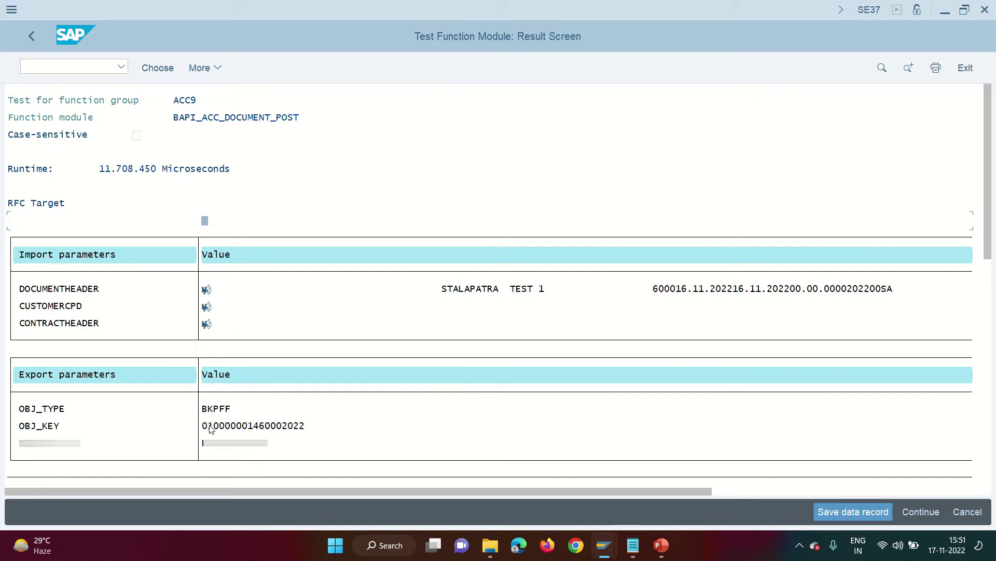
pyautogui.click(210, 427)
pyautogui.moveTo(201, 421); pyautogui.dragTo(258, 426)
pyautogui.hotkey('ctrl', 'c')
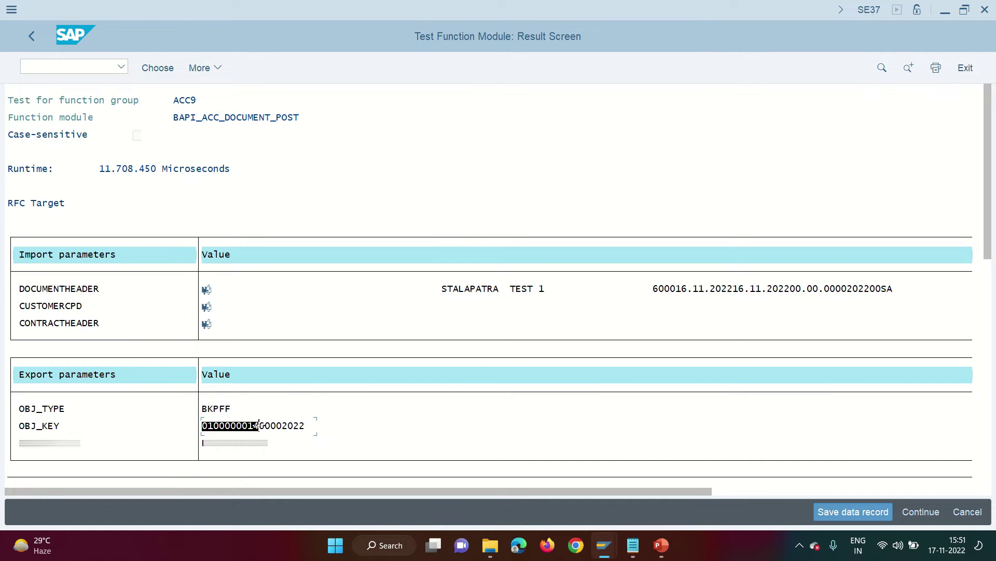
# Step: Open transaction FB03 in a new session and look up the copied document number for company code 6000 and fiscal year 2022
pyautogui.hotkey('ctrl', '/')
pyautogui.write('/')
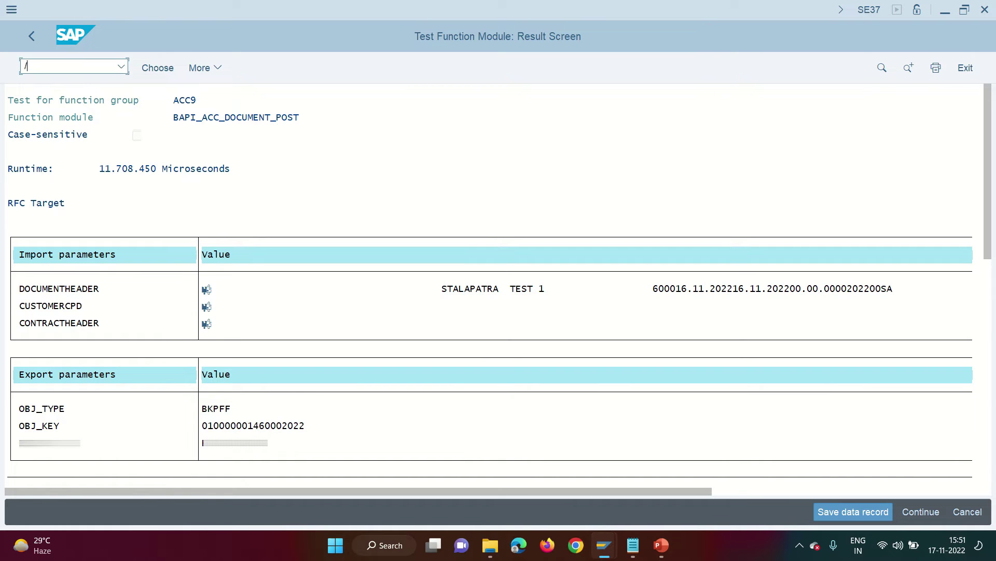
pyautogui.write('ofb03')
pyautogui.press('Return')
pyautogui.hotkey('ctrl', 'v')
pyautogui.click(176, 173)
pyautogui.write('8000')
pyautogui.press('Return')
pyautogui.click(175, 191)
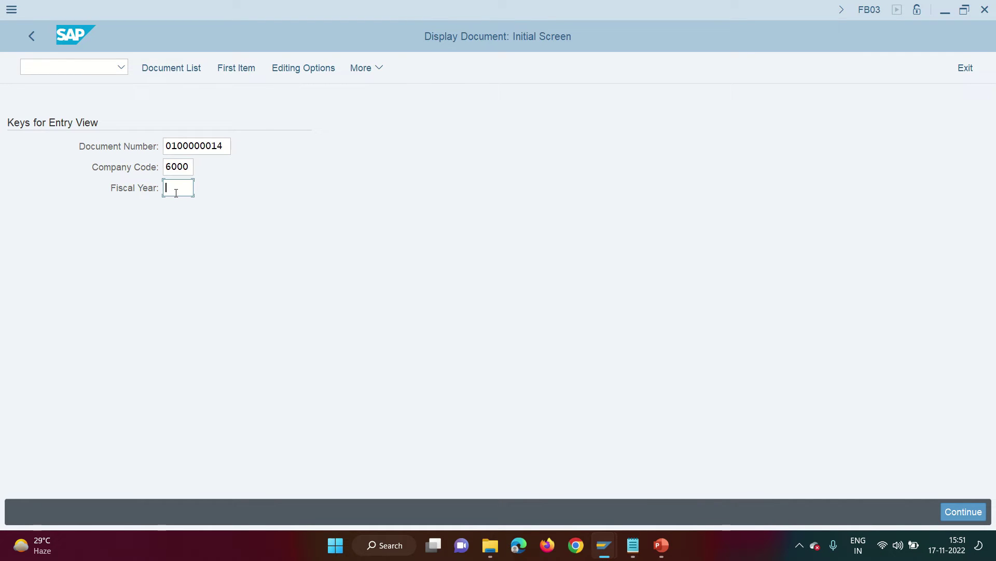
pyautogui.write('2022')
pyautogui.press('Return')
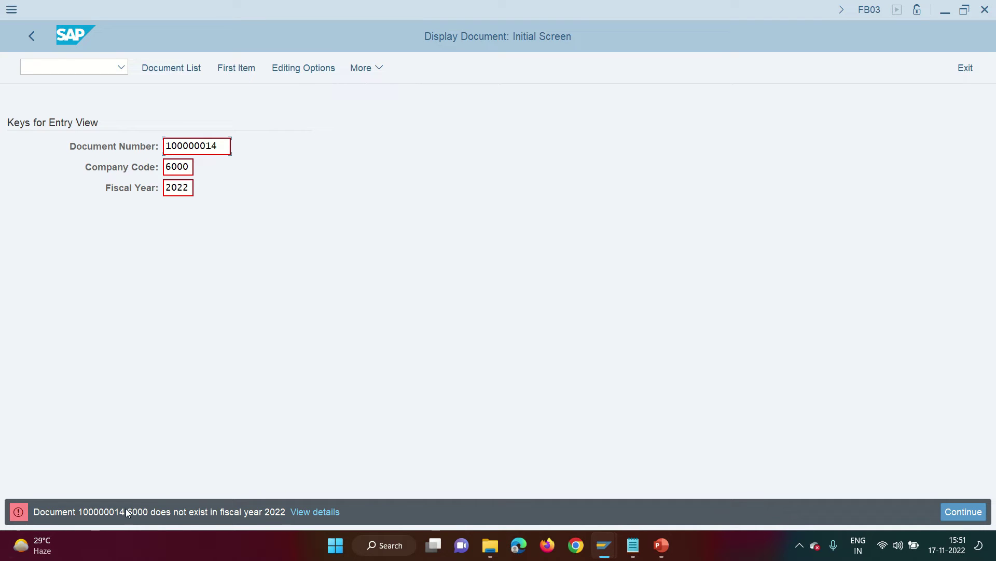
# Step: Switch back to the SE37 session, leave the test result for the Function Builder initial screen, and open the test sequences dialog
pyautogui.hotkey('alt', 'Tab')
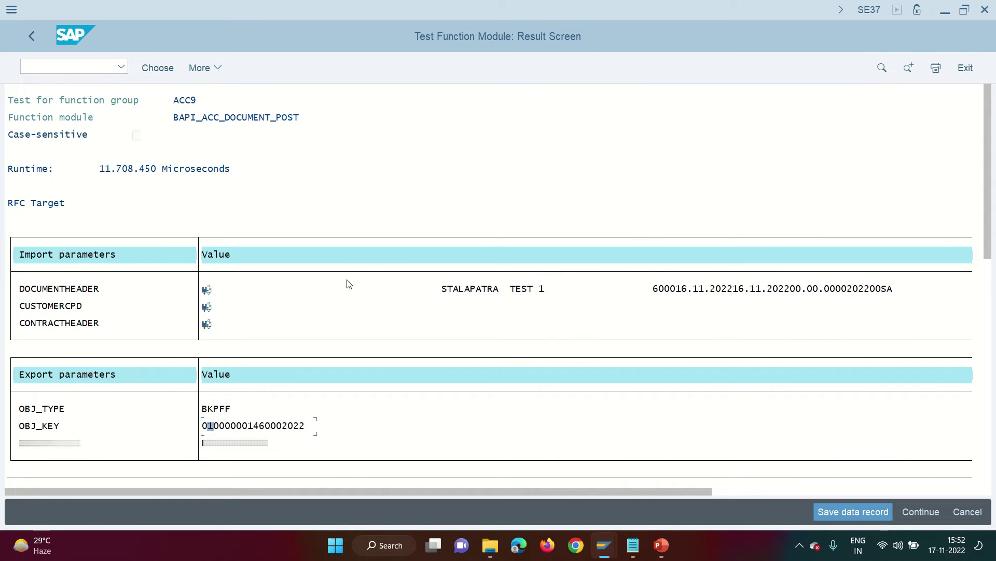
pyautogui.click(31, 36)
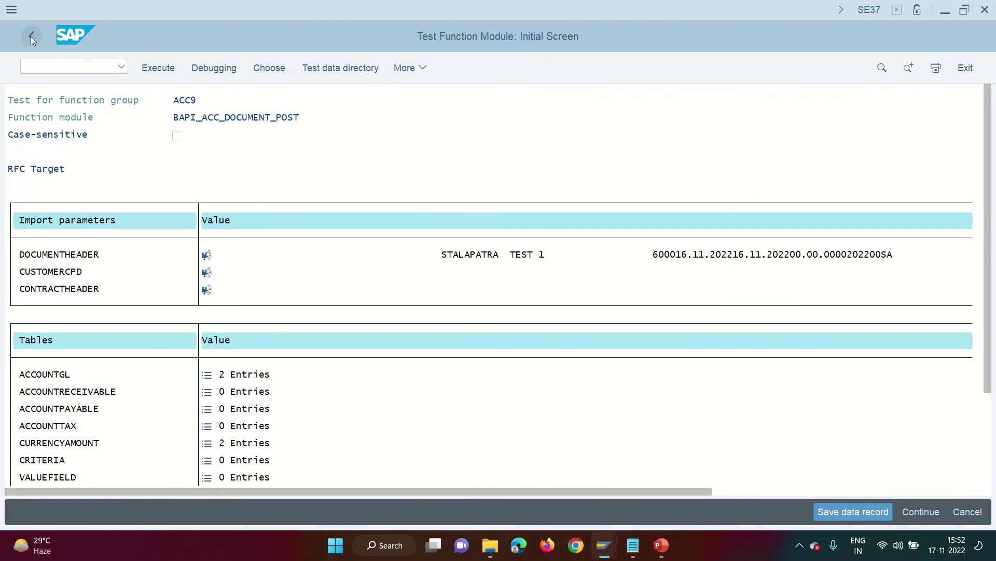
pyautogui.click(31, 36)
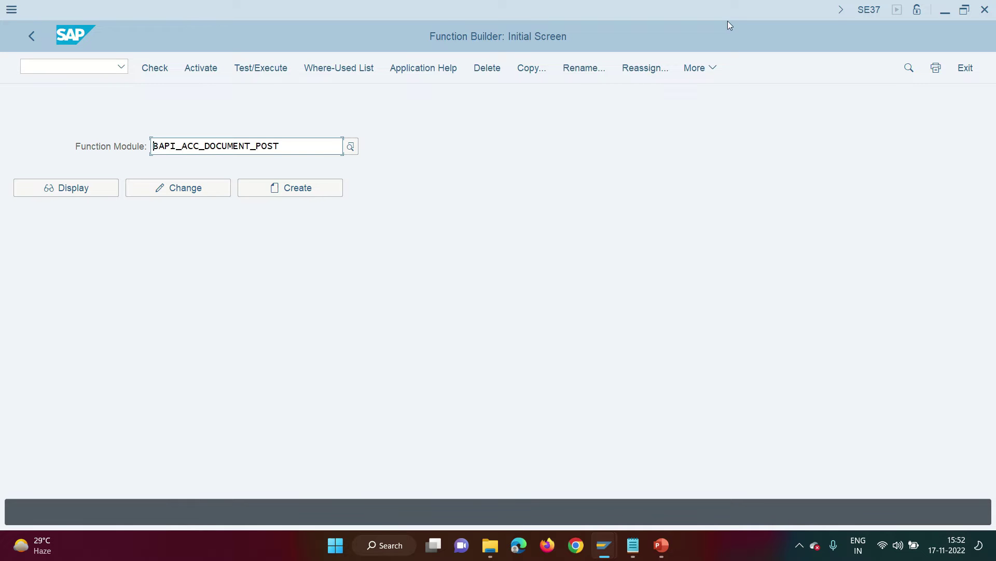
pyautogui.click(697, 68)
pyautogui.moveTo(721, 113)
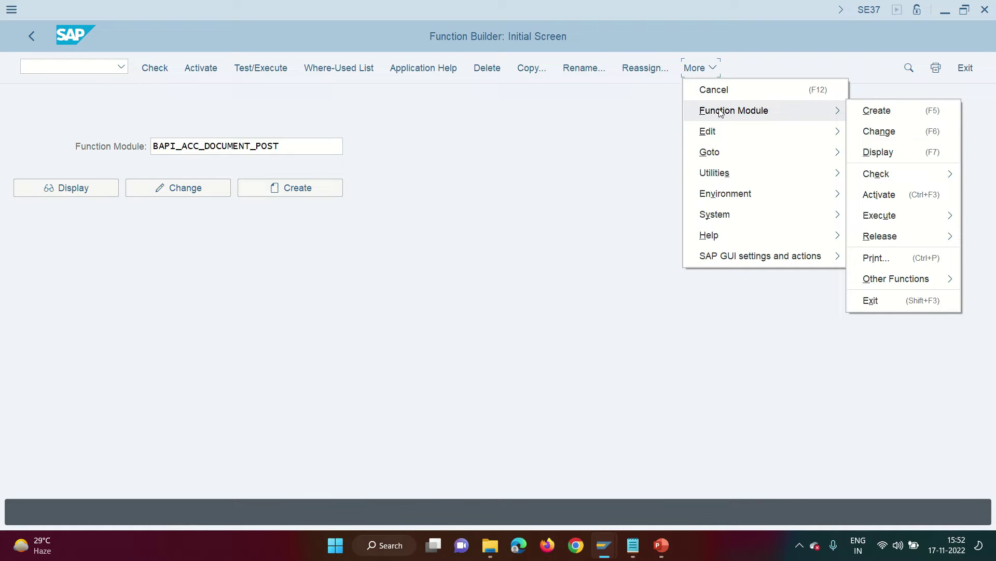
pyautogui.moveTo(901, 218)
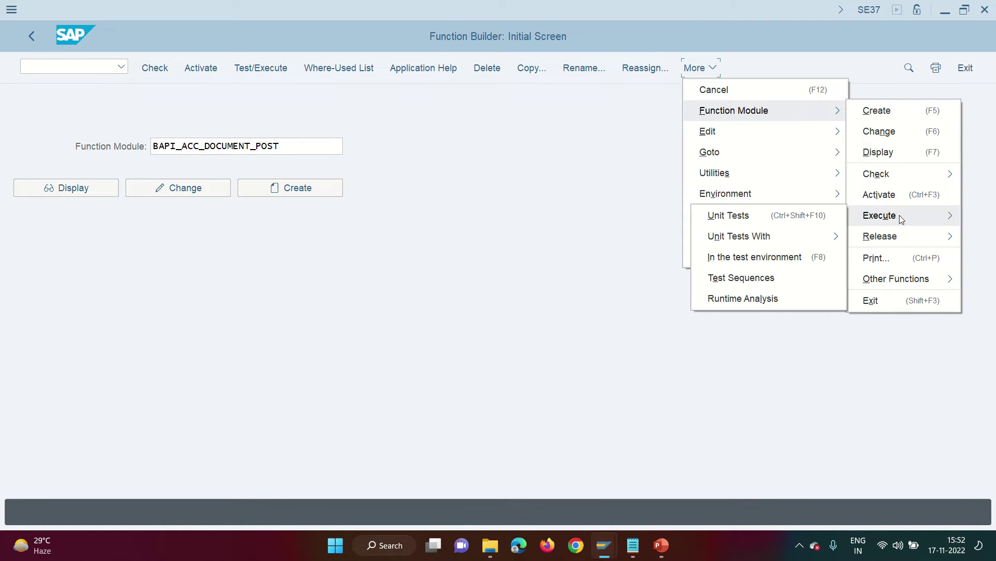
pyautogui.click(755, 280)
# Step: Enter BAPI_ACC_DOCUMENT_POST as the first function module of the test sequence
pyautogui.click(169, 247)
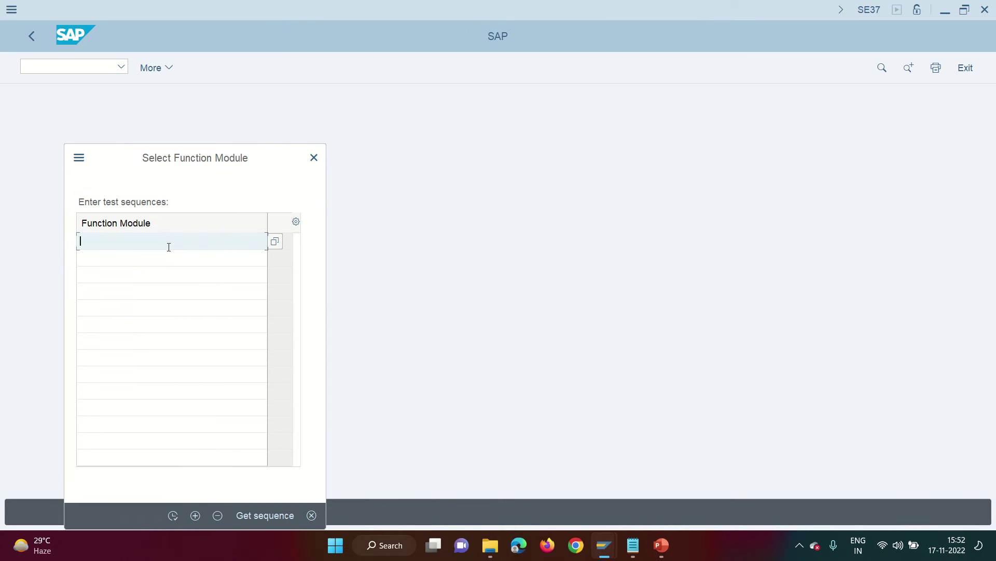
pyautogui.click(170, 247)
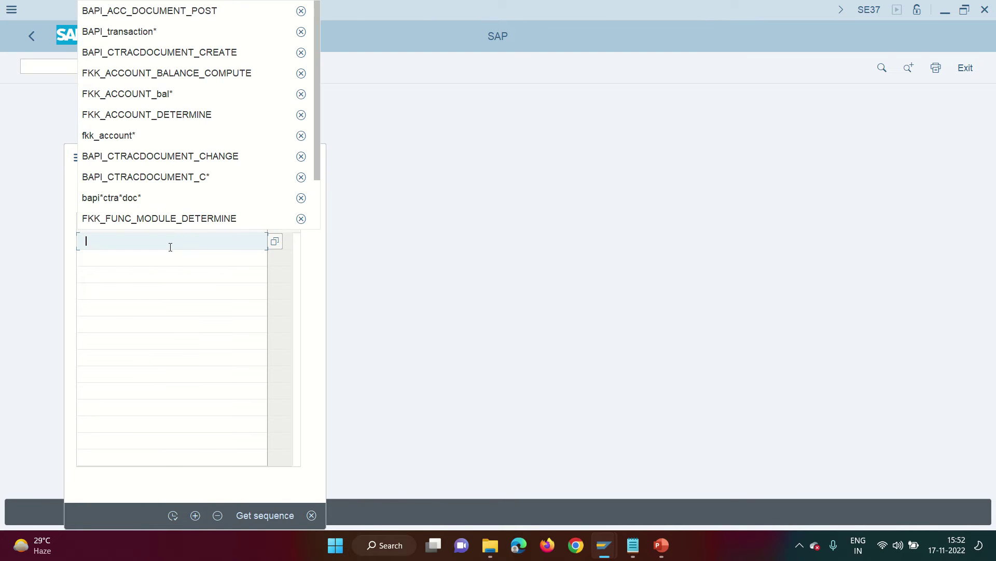
pyautogui.click(177, 20)
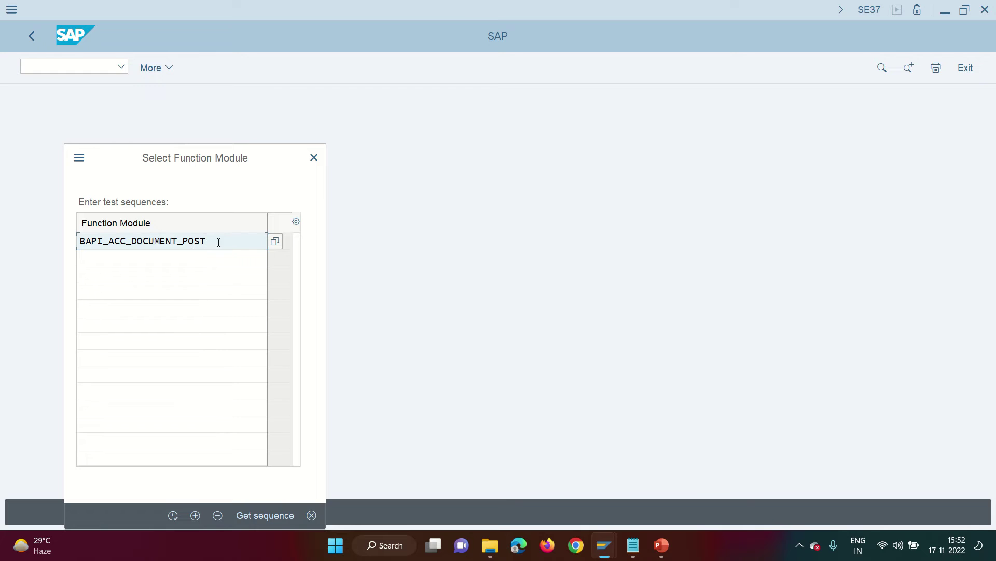
pyautogui.moveTo(218, 242); pyautogui.dragTo(29, 237)
pyautogui.click(113, 258)
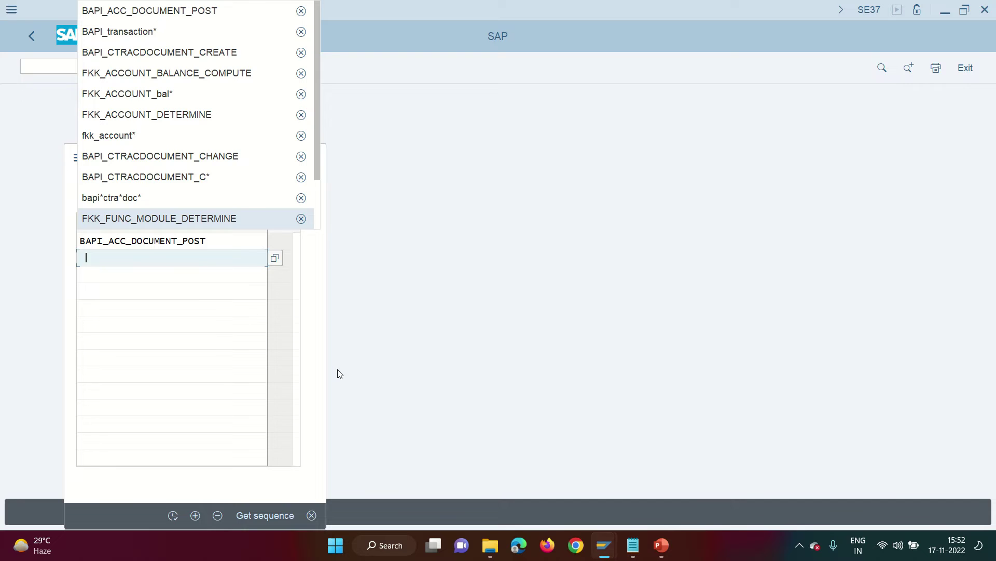
# Step: Copy BAPI_TRANSACTION_COMMIT from the Notepad list and add it as the second function module of the test sequence
pyautogui.click(630, 549)
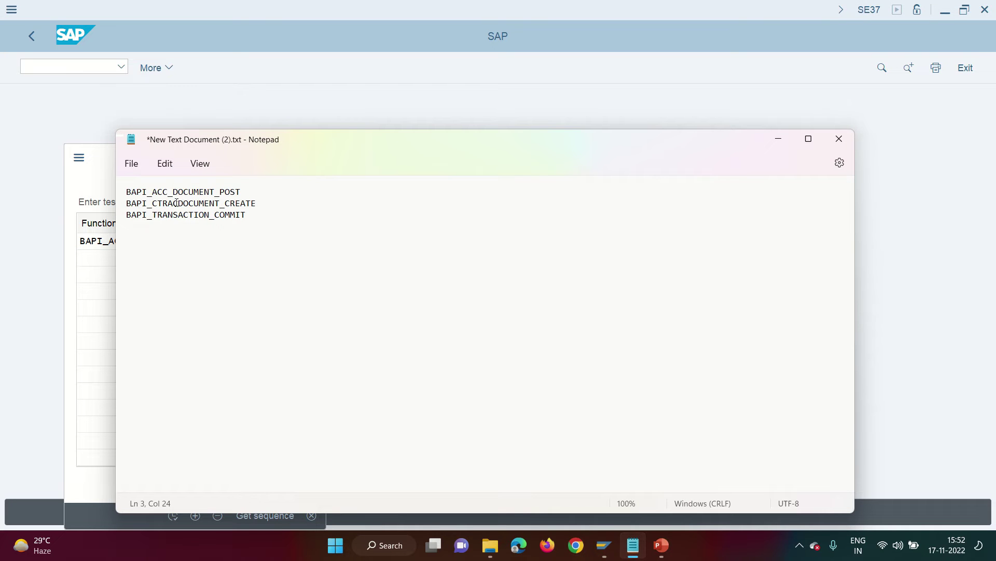
pyautogui.moveTo(243, 219); pyautogui.dragTo(119, 222)
pyautogui.hotkey('ctrl', 'c')
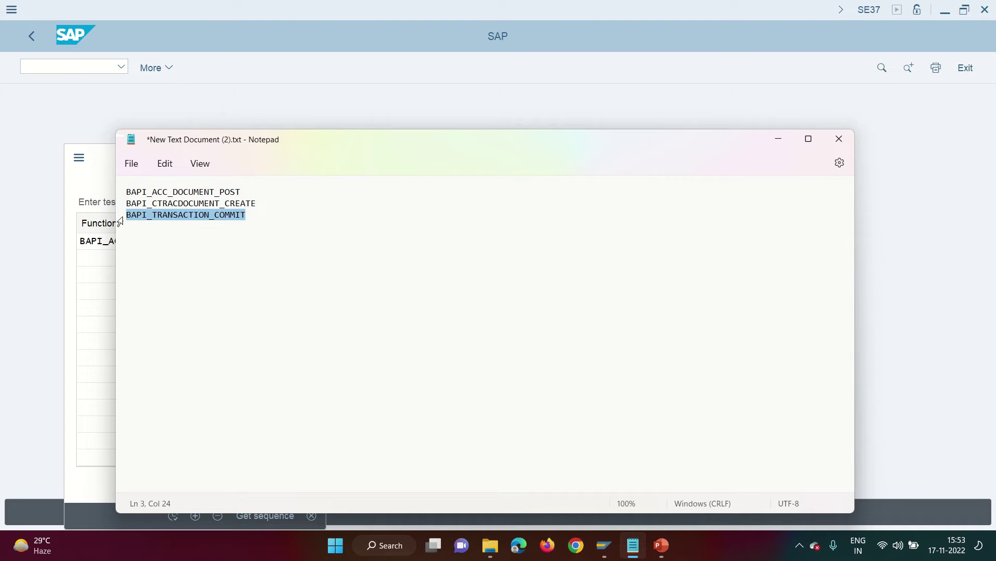
pyautogui.click(779, 139)
pyautogui.click(176, 258)
pyautogui.hotkey('ctrl', 'v')
# Step: Start the test sequence and load the saved test data record "GL Doc" for BAPI_ACC_DOCUMENT_POST
pyautogui.moveTo(211, 243); pyautogui.dragTo(55, 247)
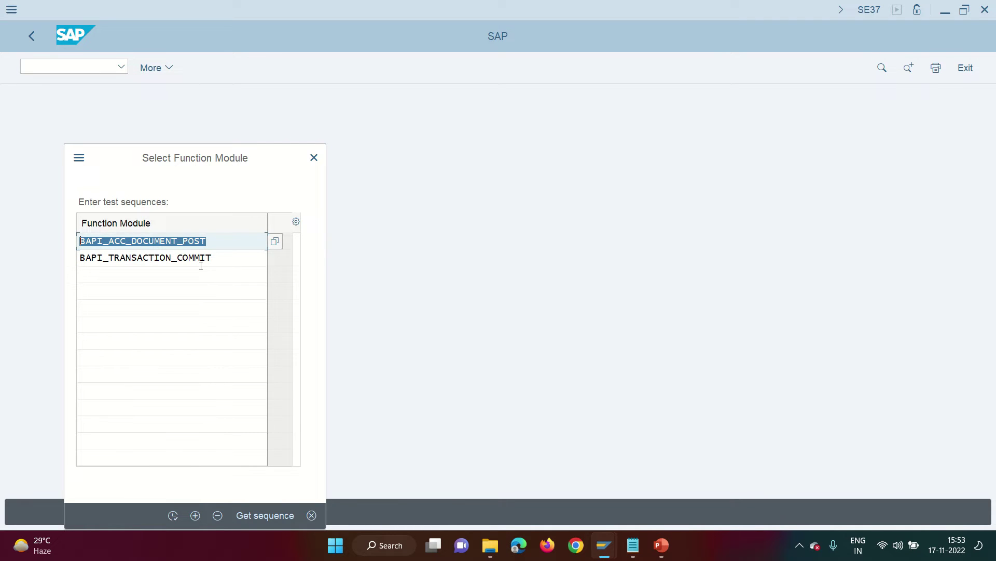
pyautogui.moveTo(221, 261); pyautogui.dragTo(79, 261)
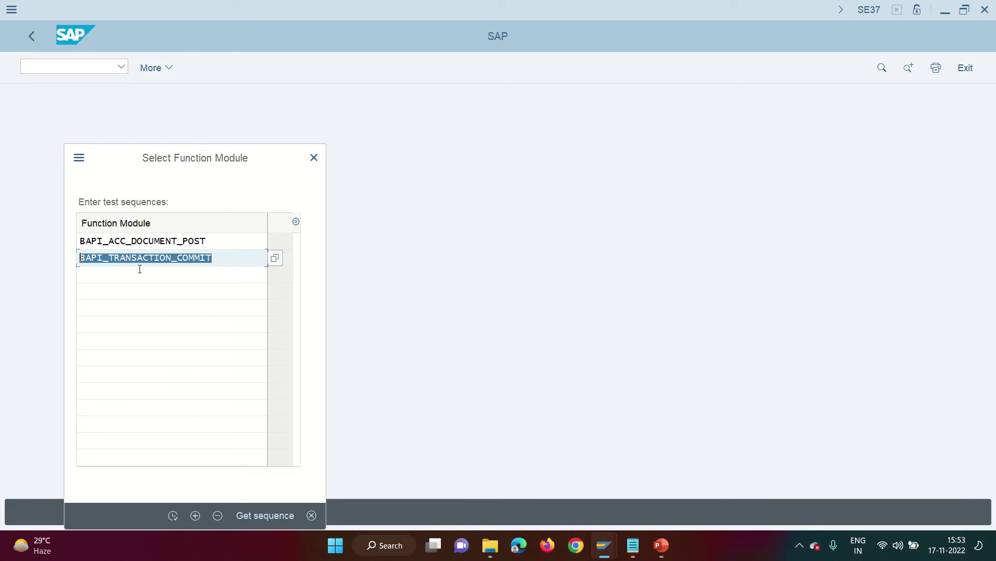
pyautogui.click(173, 516)
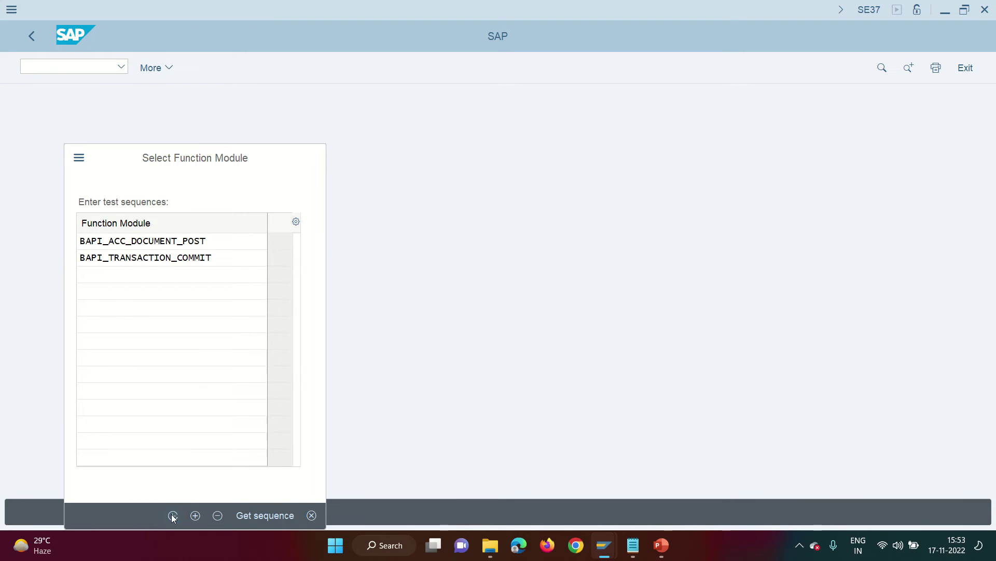
pyautogui.click(337, 70)
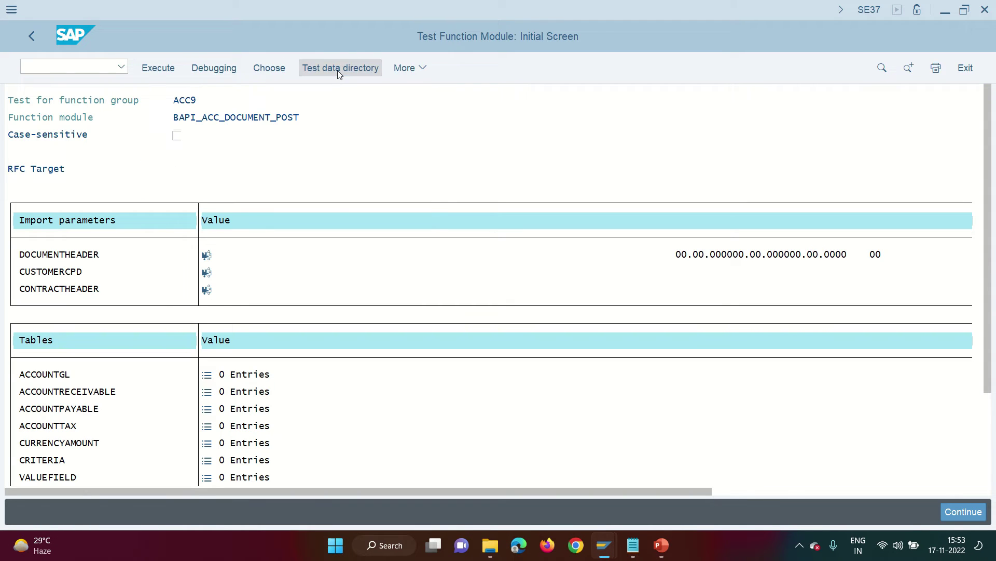
pyautogui.doubleClick(323, 155)
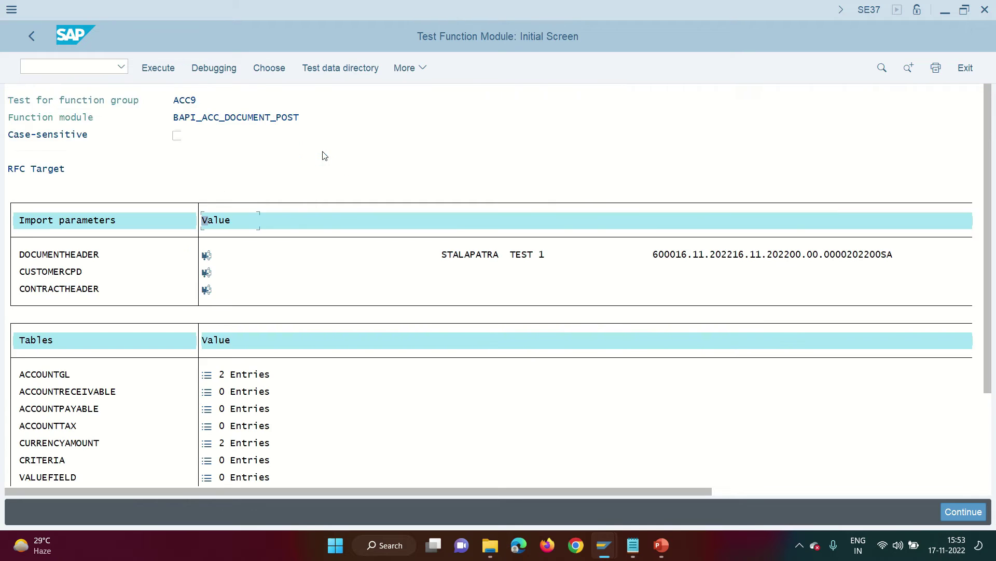
# Step: Execute BAPI_ACC_DOCUMENT_POST within the sequence and copy the document number portion of the new OBJ_KEY
pyautogui.scroll(-1, 321, 156)
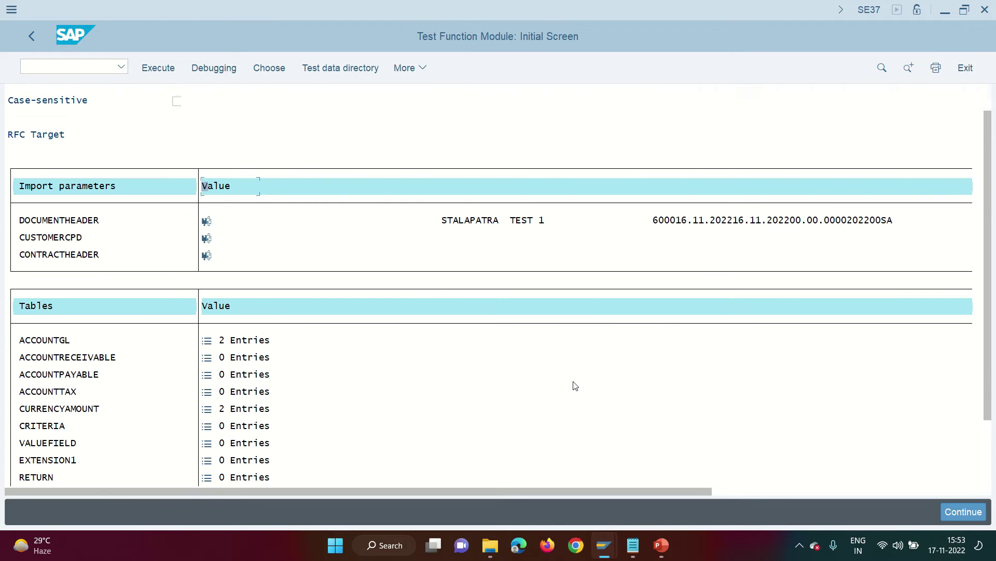
pyautogui.click(163, 67)
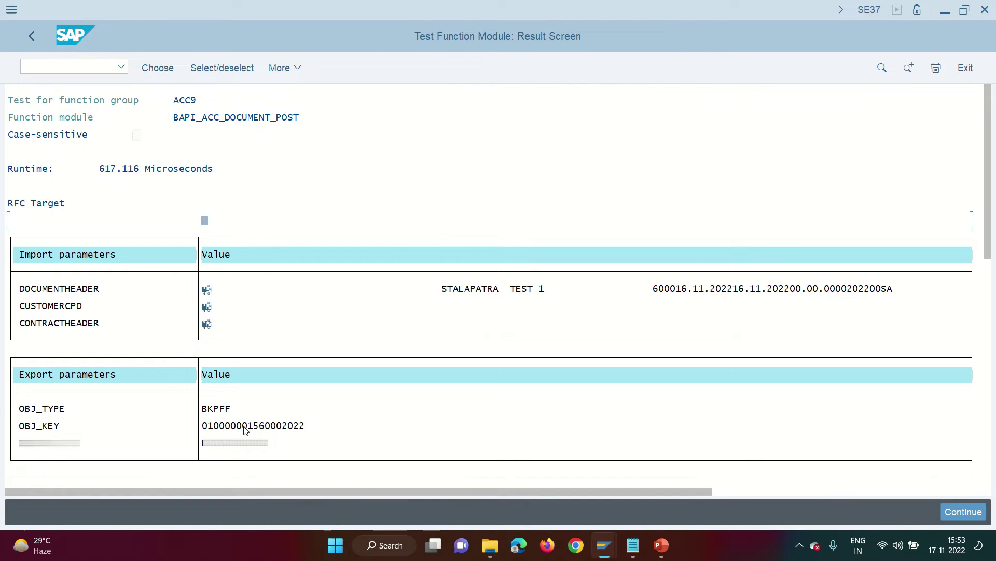
pyautogui.moveTo(201, 421); pyautogui.dragTo(260, 426)
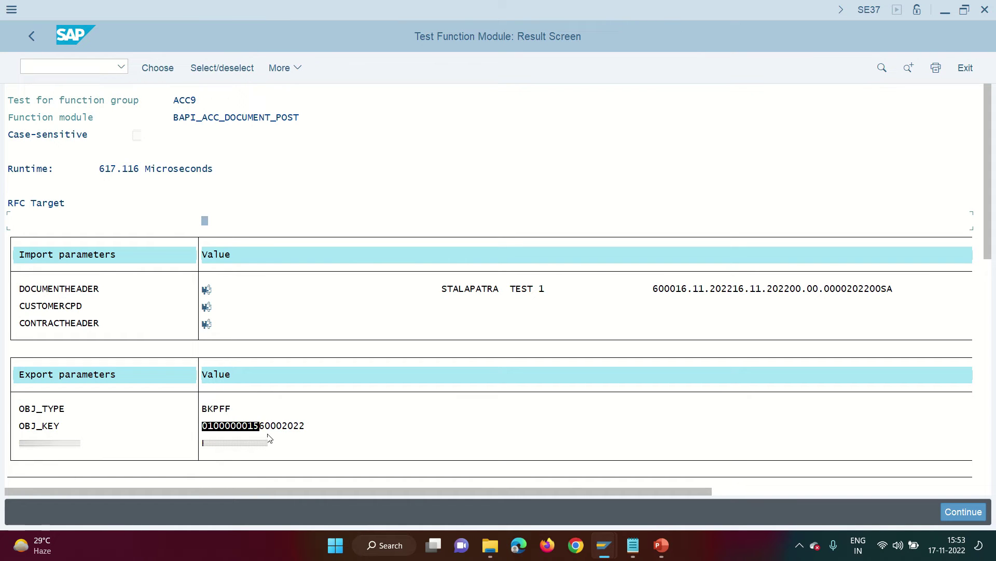
pyautogui.hotkey('ctrl', 'c')
# Step: Switch to the FB03 session and look up the newly copied document number with the same company code and fiscal year
pyautogui.hotkey('alt', 'Tab')
pyautogui.hotkey('ctrl', 'v')
pyautogui.press('Return')
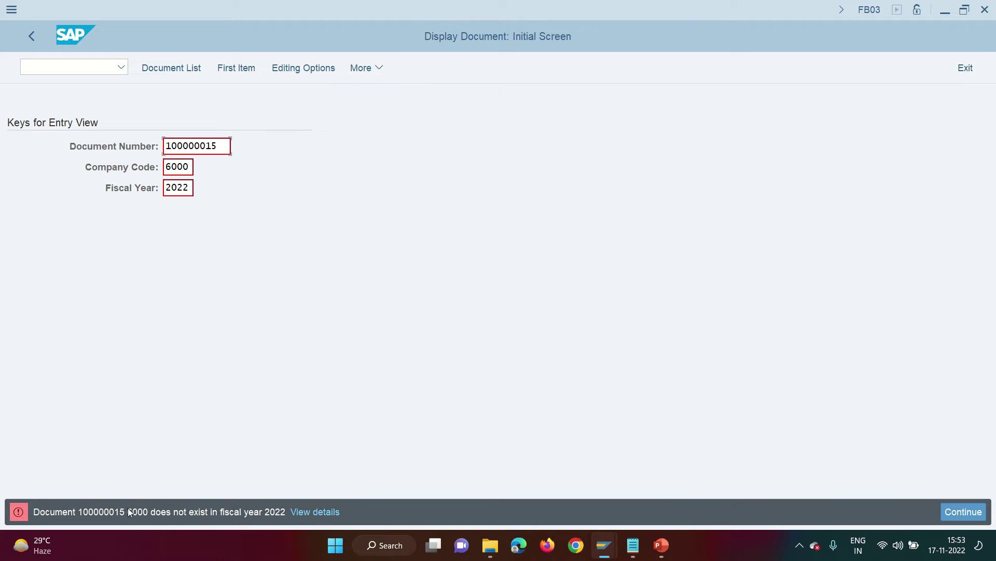
# Step: Return to the SE37 session, execute BAPI_TRANSACTION_COMMIT to commit the G/L posting, and switch back to FB03
pyautogui.hotkey('alt', 'Tab')
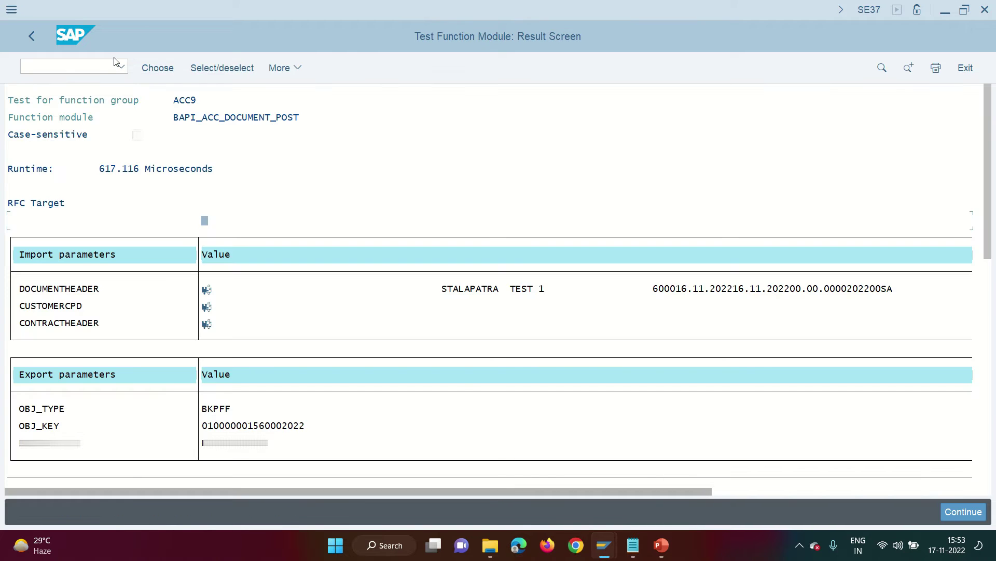
pyautogui.click(35, 39)
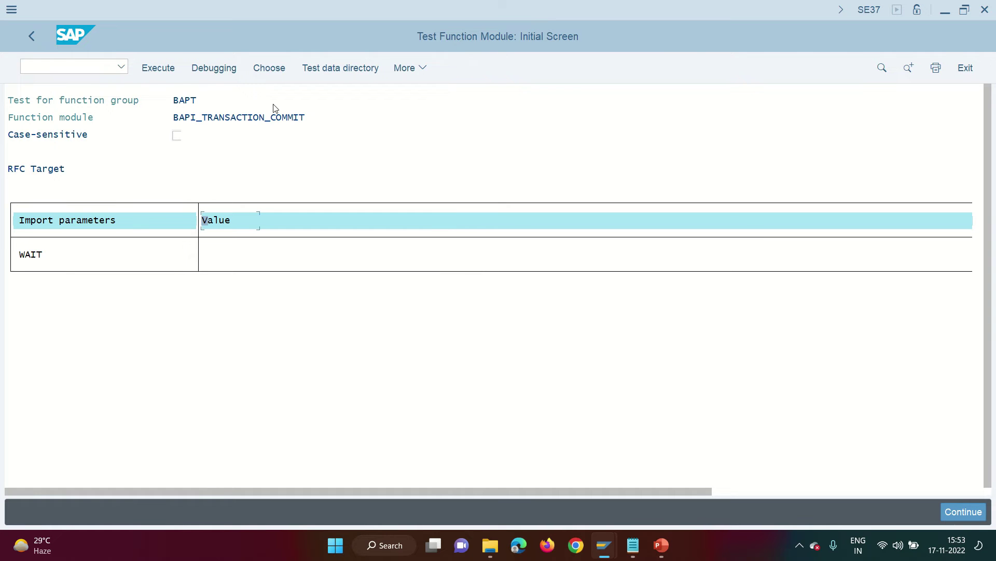
pyautogui.click(158, 68)
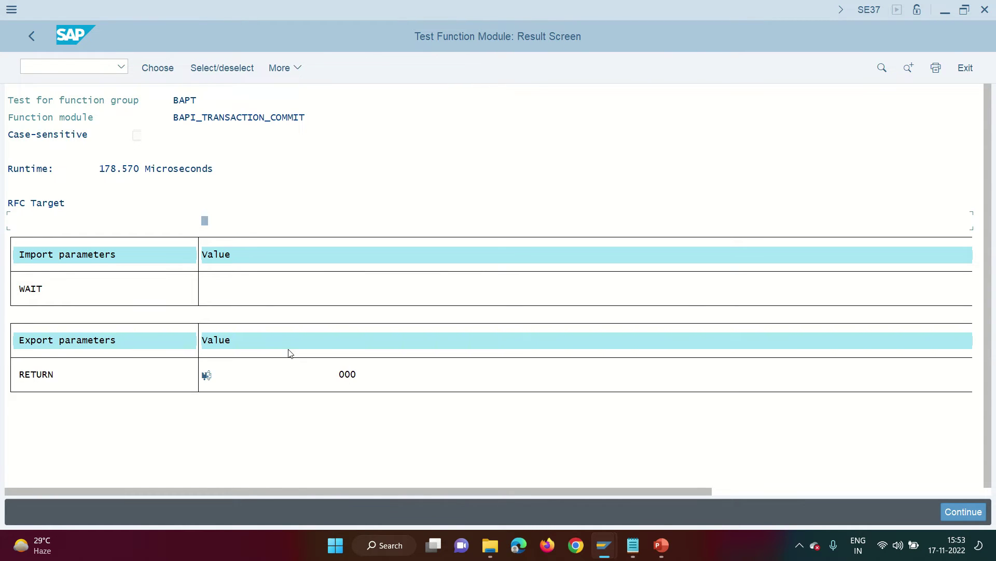
pyautogui.hotkey('alt', 'Tab')
# Step: Leave the finished test sequence without saving it and open a new test sequence in the Function Builder
pyautogui.click(32, 37)
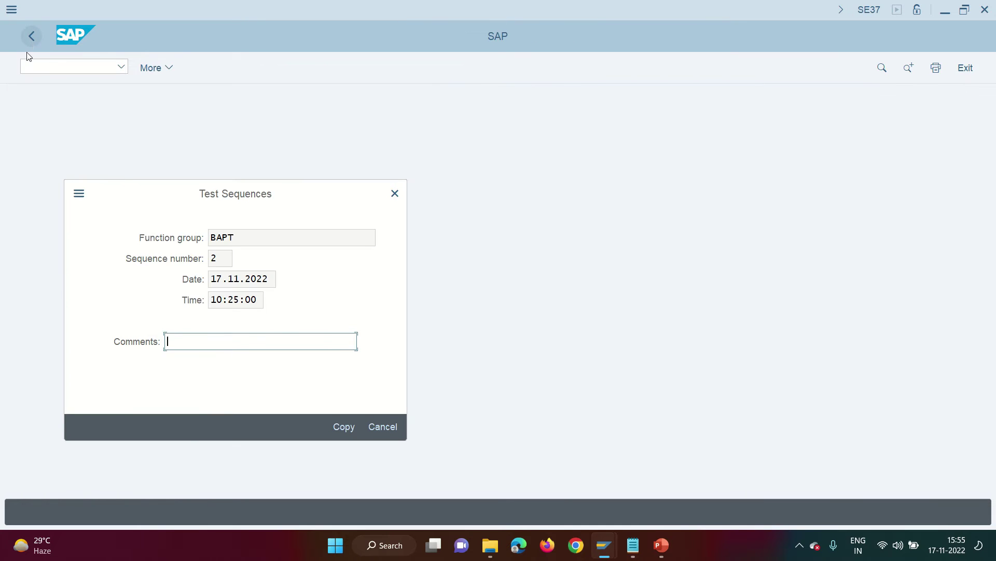
pyautogui.press('Escape')
pyautogui.click(688, 71)
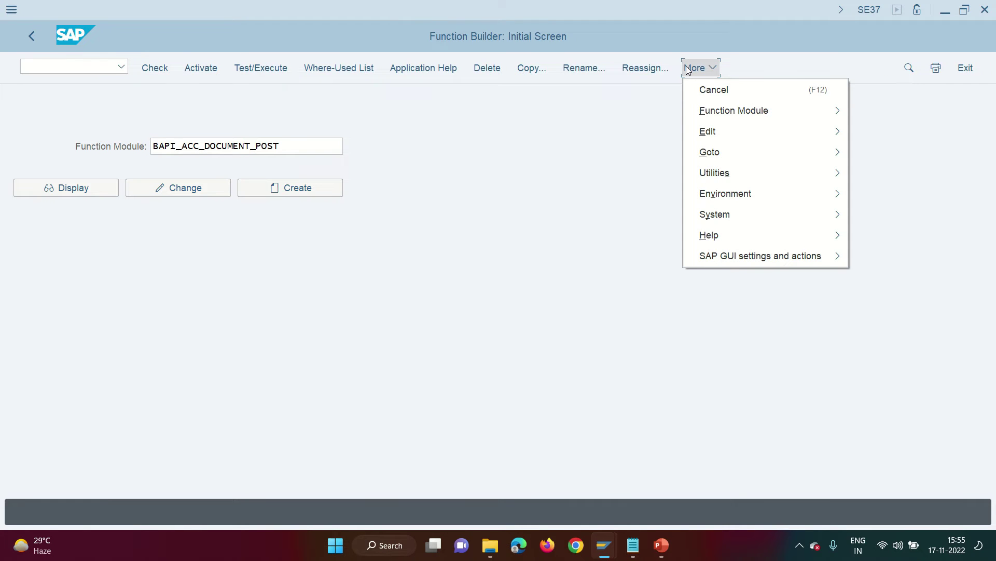
pyautogui.moveTo(745, 200)
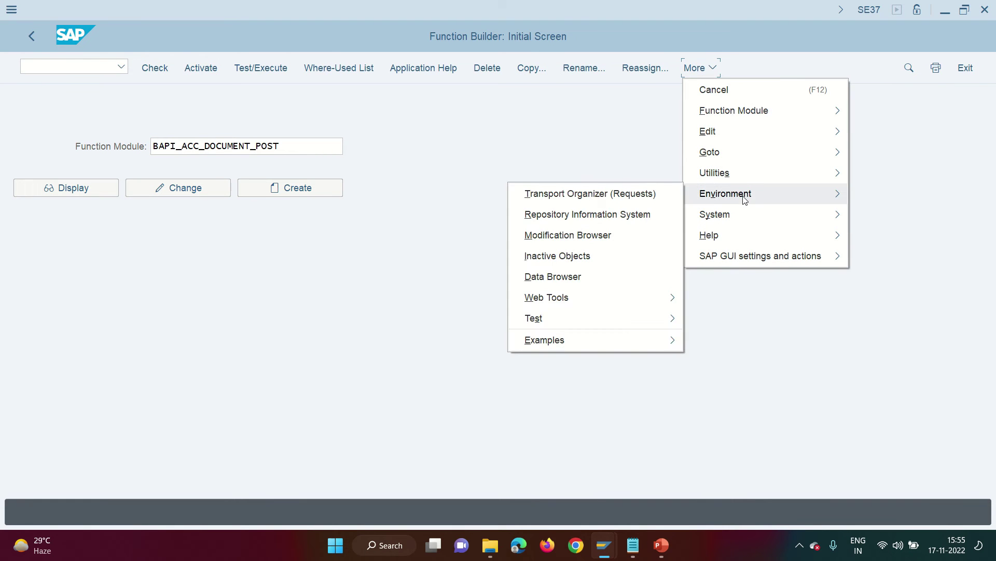
pyautogui.moveTo(745, 114)
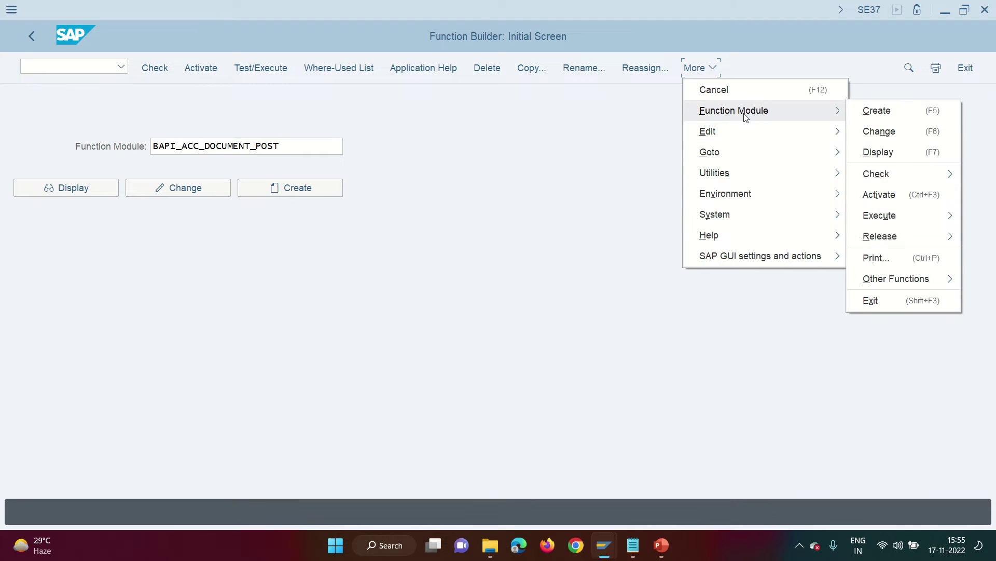
pyautogui.moveTo(900, 216)
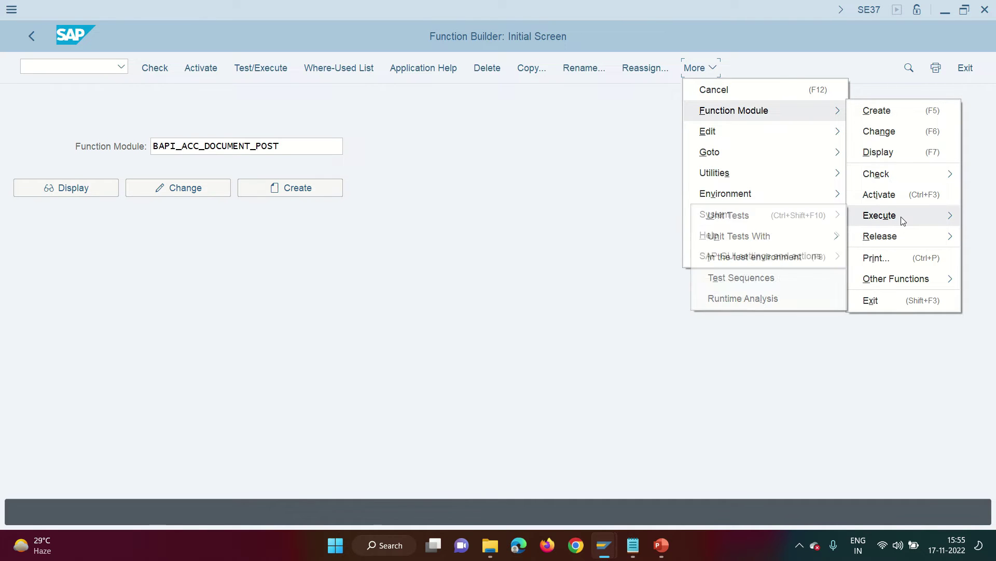
pyautogui.click(748, 277)
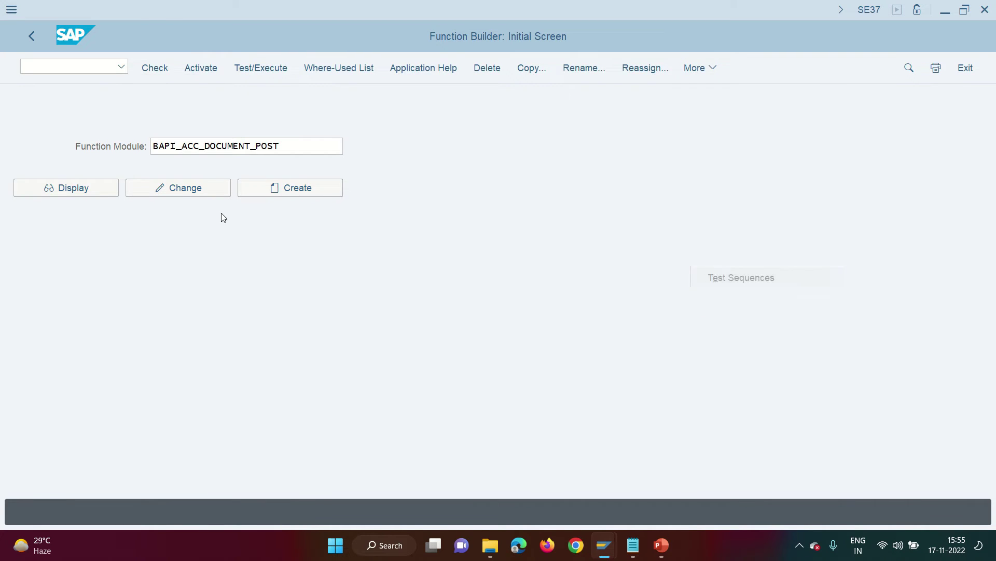
# Step: Enter BAPI_ACC_DOCUMENT_POST and BAPI_TRANSACTION_COMMIT as the first and second function modules of the new test sequence
pyautogui.click(101, 250)
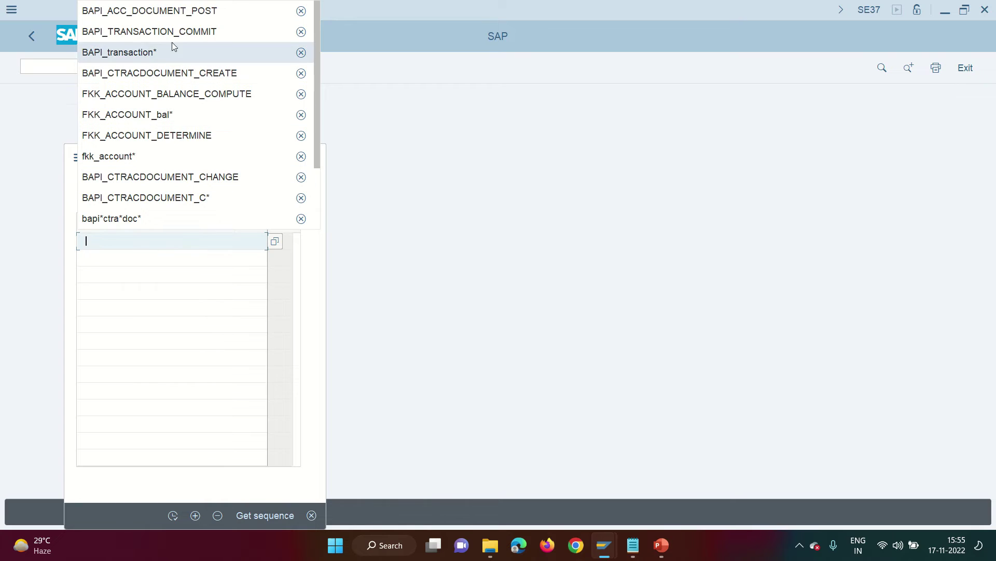
pyautogui.click(184, 10)
pyautogui.click(124, 261)
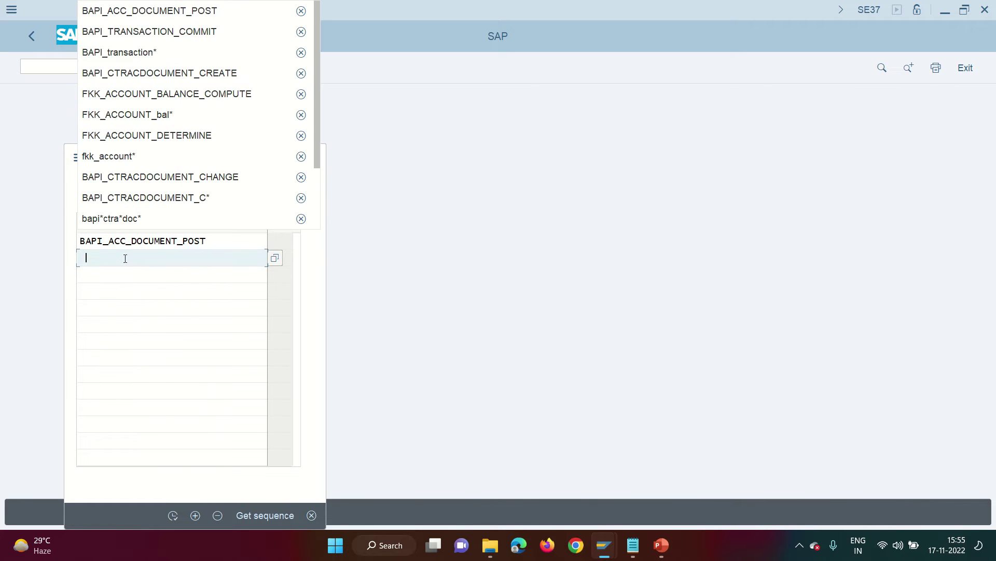
pyautogui.click(170, 35)
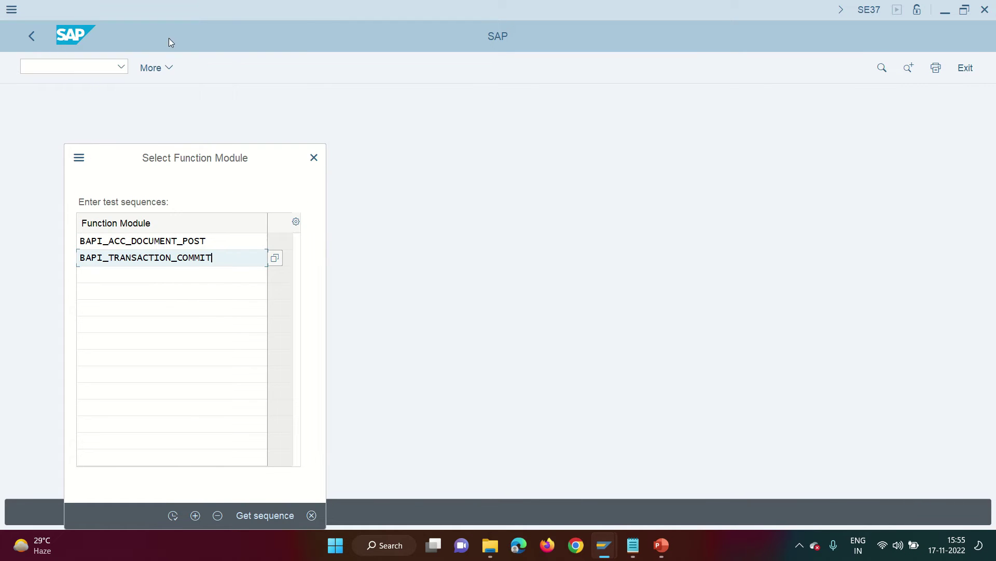
# Step: Start the test sequence and load the saved test data record "AP Doc" for BAPI_ACC_DOCUMENT_POST
pyautogui.click(174, 515)
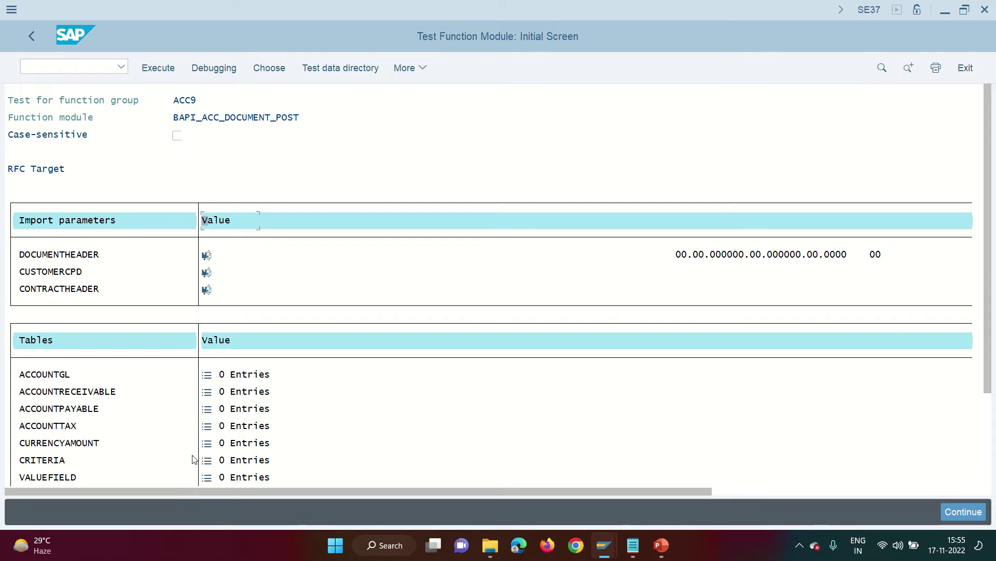
pyautogui.click(329, 68)
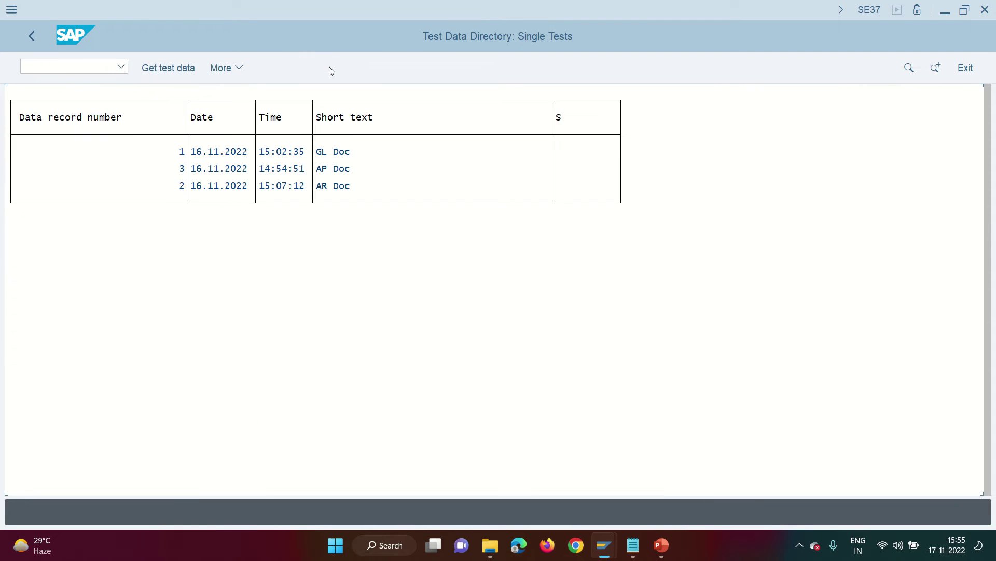
pyautogui.doubleClick(324, 170)
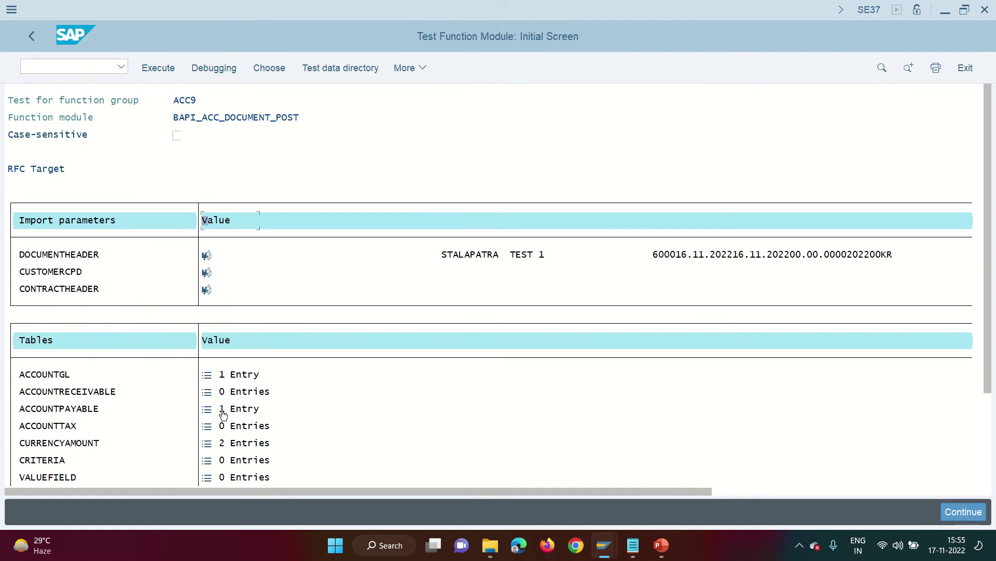
# Step: Review the loaded DOCUMENTHEADER structure and the single ACCOUNTGL entry with its G/L account and item text
pyautogui.click(207, 254)
pyautogui.click(32, 36)
pyautogui.click(207, 380)
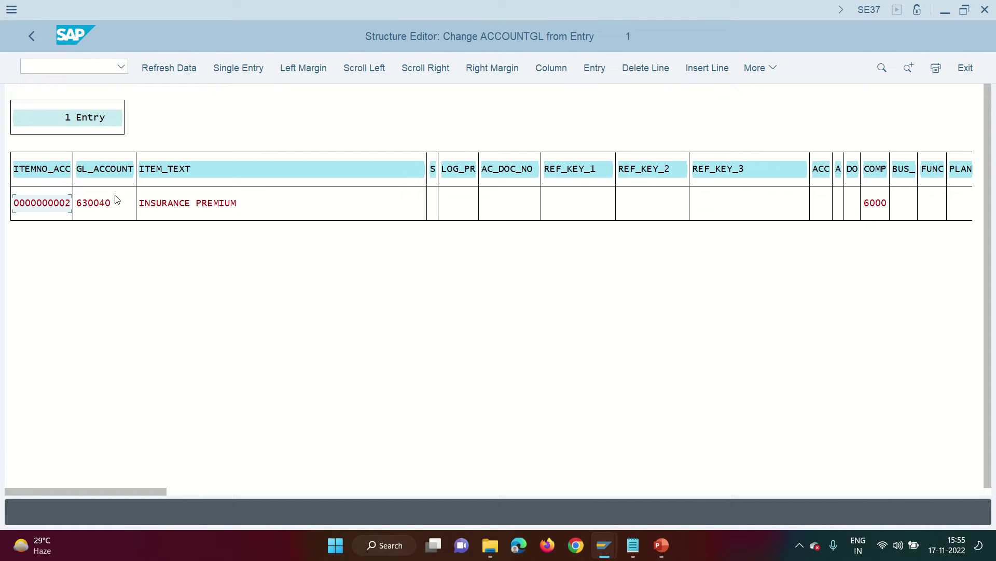
pyautogui.click(243, 70)
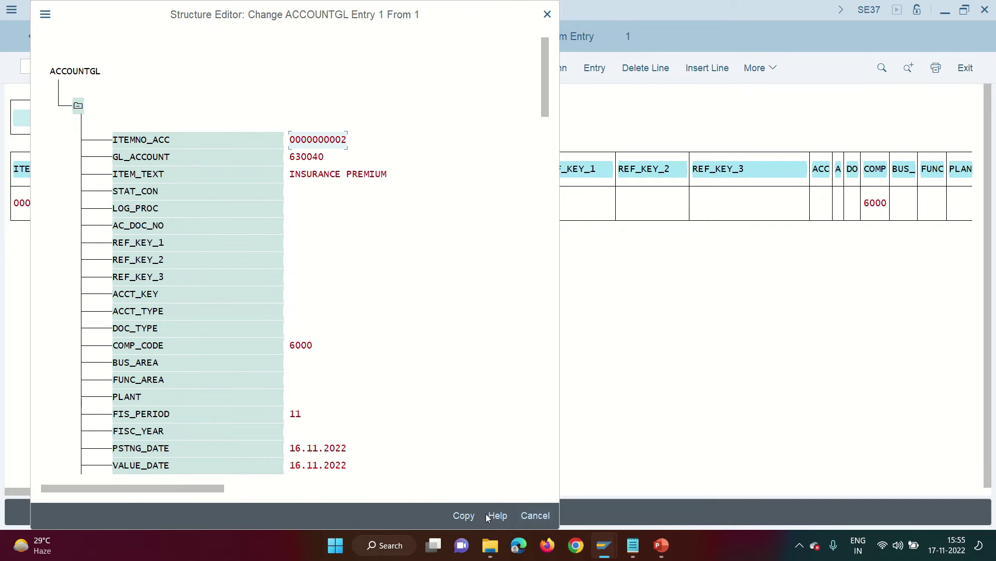
pyautogui.click(460, 517)
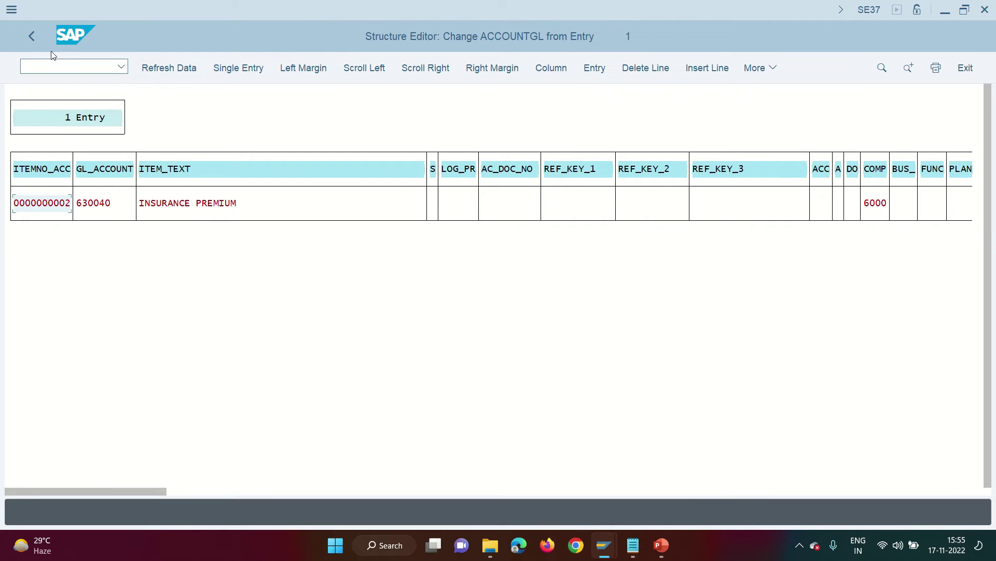
pyautogui.click(36, 41)
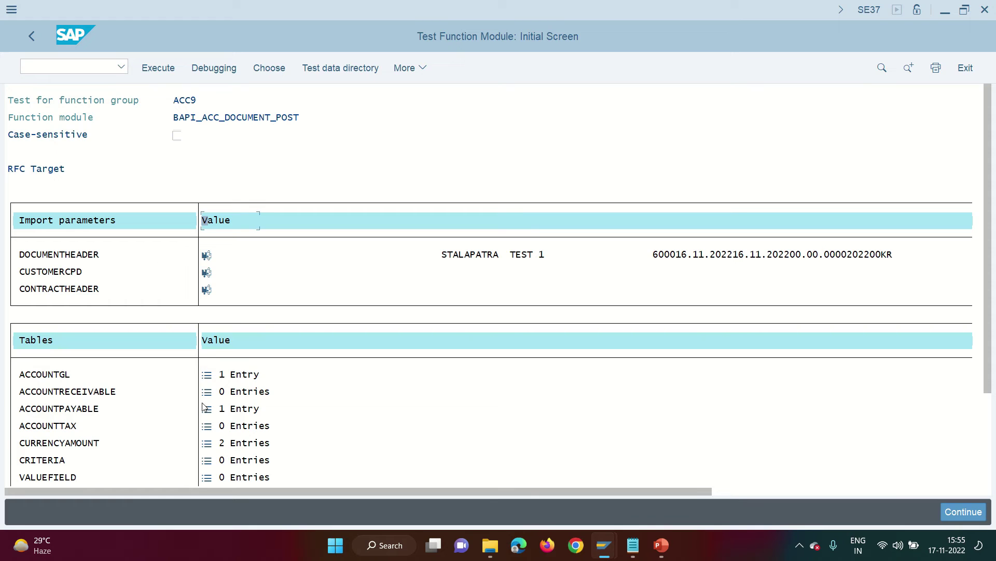
# Step: Review the ACCOUNTPAYABLE entry, including its vendor number, and the item amounts in the CURRENCYAMOUNT table
pyautogui.click(207, 409)
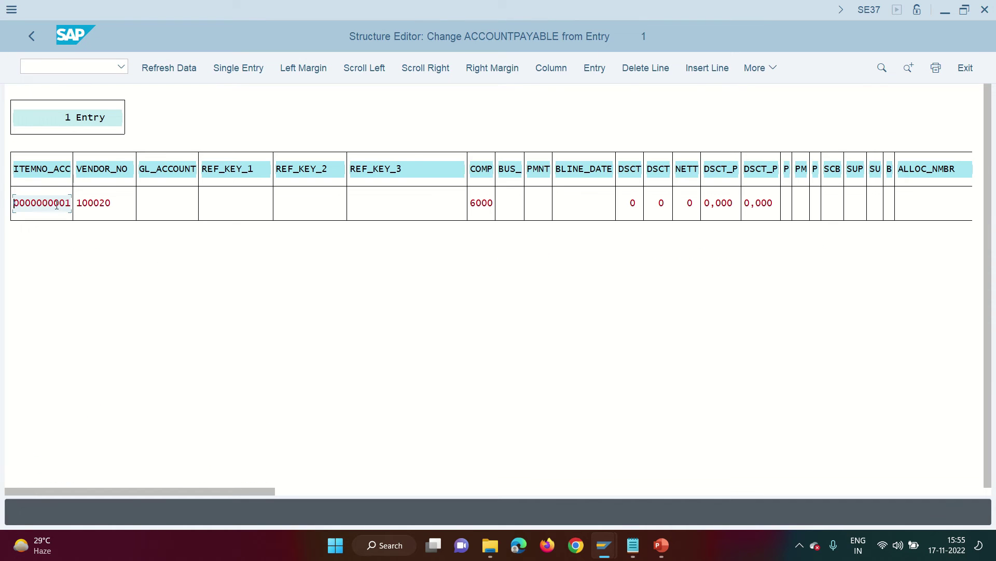
pyautogui.click(222, 71)
pyautogui.moveTo(323, 157); pyautogui.dragTo(268, 157)
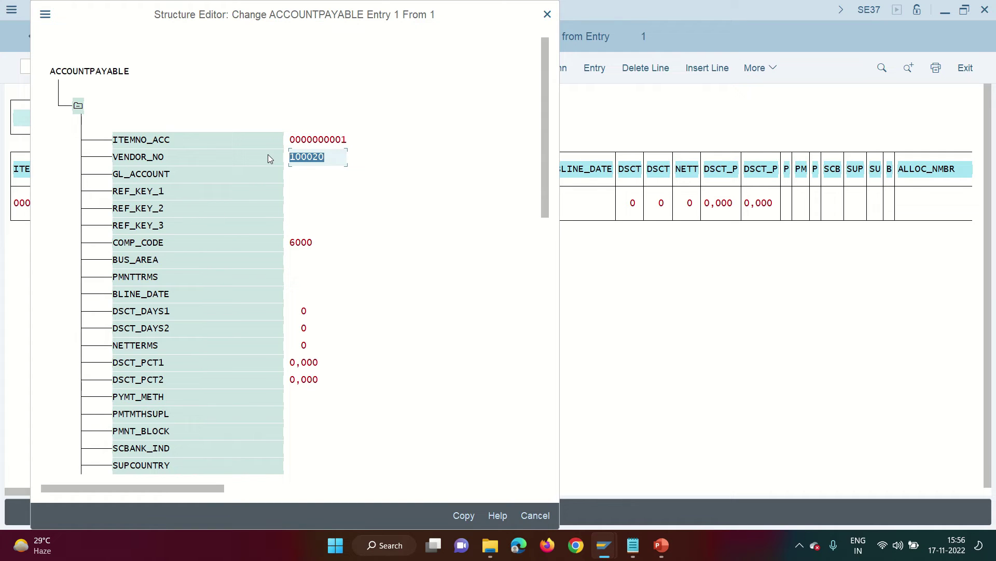
pyautogui.click(544, 310)
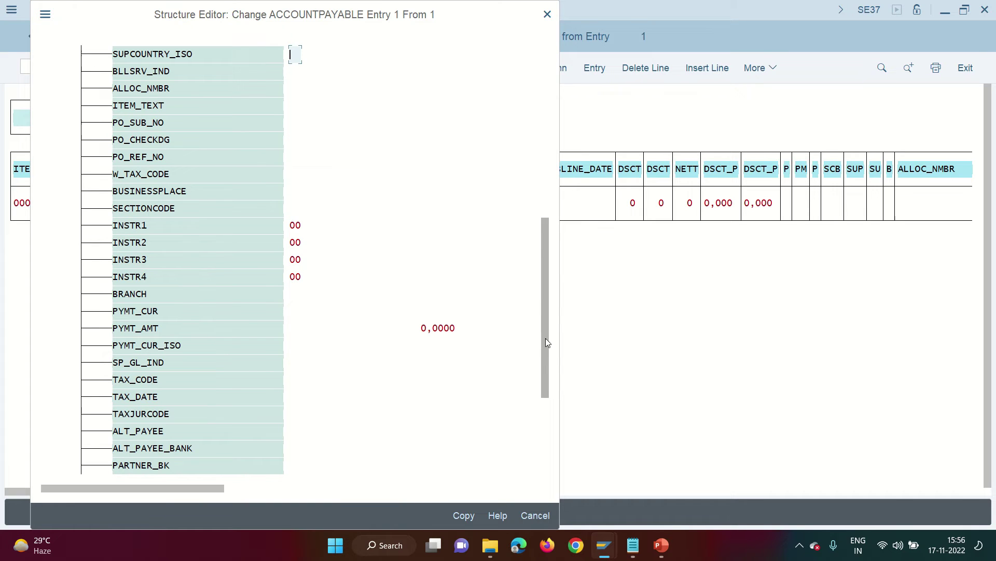
pyautogui.click(545, 55)
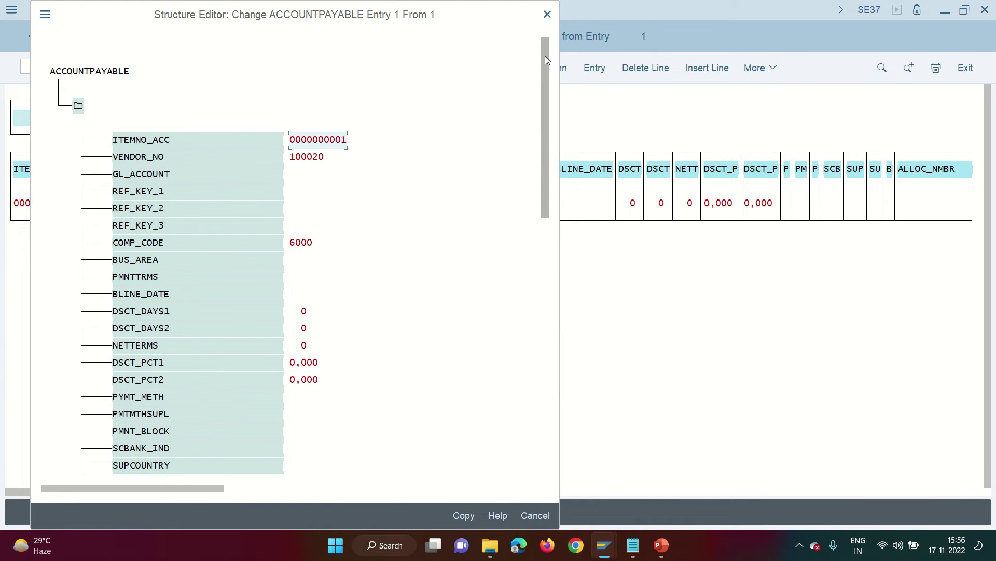
pyautogui.moveTo(331, 161); pyautogui.dragTo(277, 151)
pyautogui.click(463, 516)
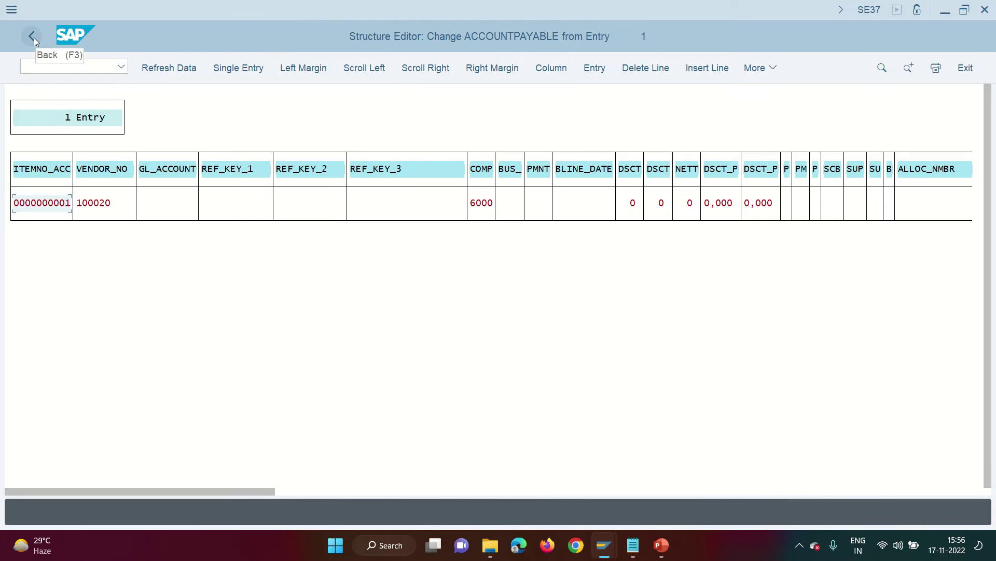
pyautogui.click(33, 36)
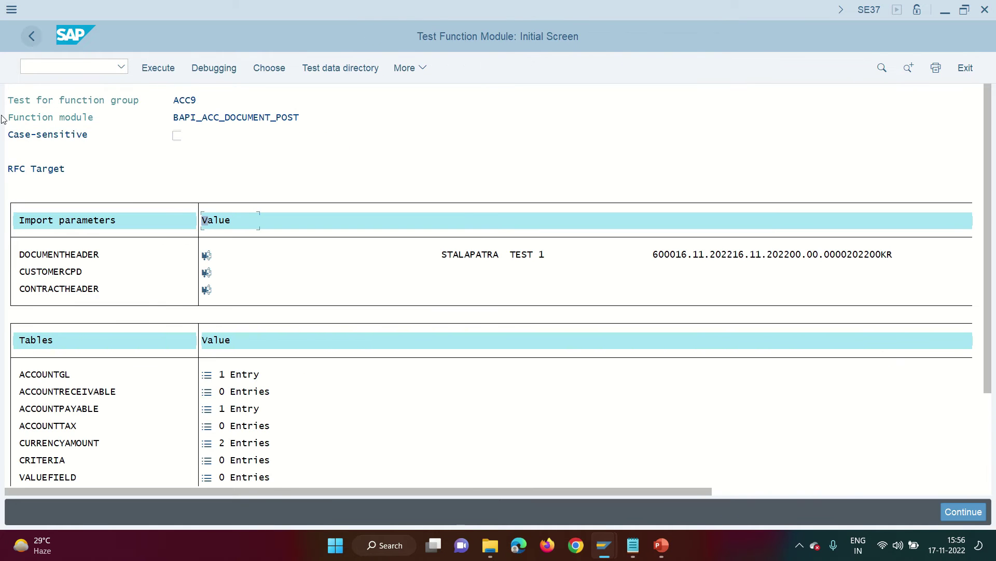
pyautogui.click(211, 447)
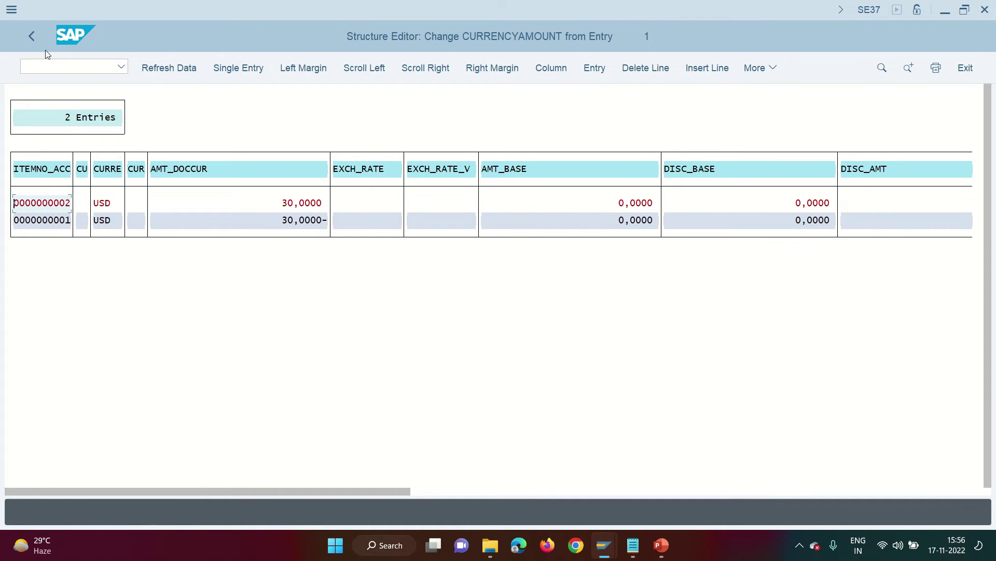
pyautogui.click(34, 34)
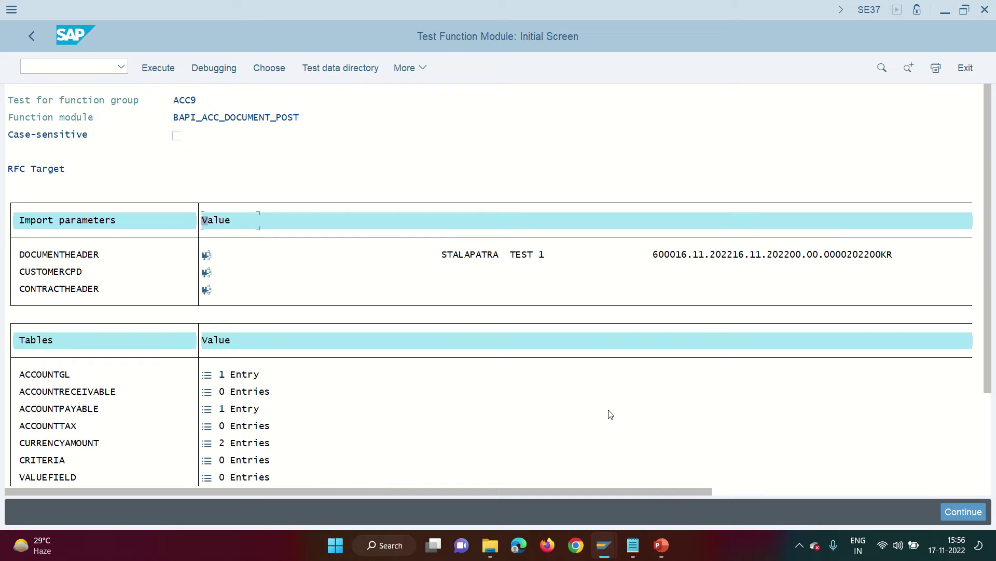
# Step: Execute BAPI_ACC_DOCUMENT_POST with the AP data and copy the document number portion of the resulting OBJ_KEY
pyautogui.click(161, 71)
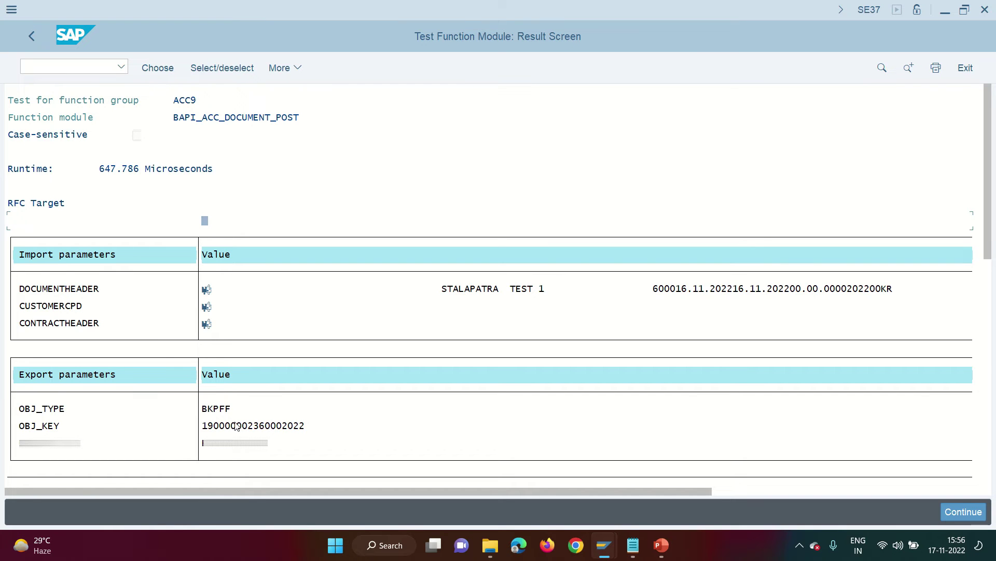
pyautogui.moveTo(201, 418); pyautogui.dragTo(256, 433)
pyautogui.hotkey('ctrl', 'c')
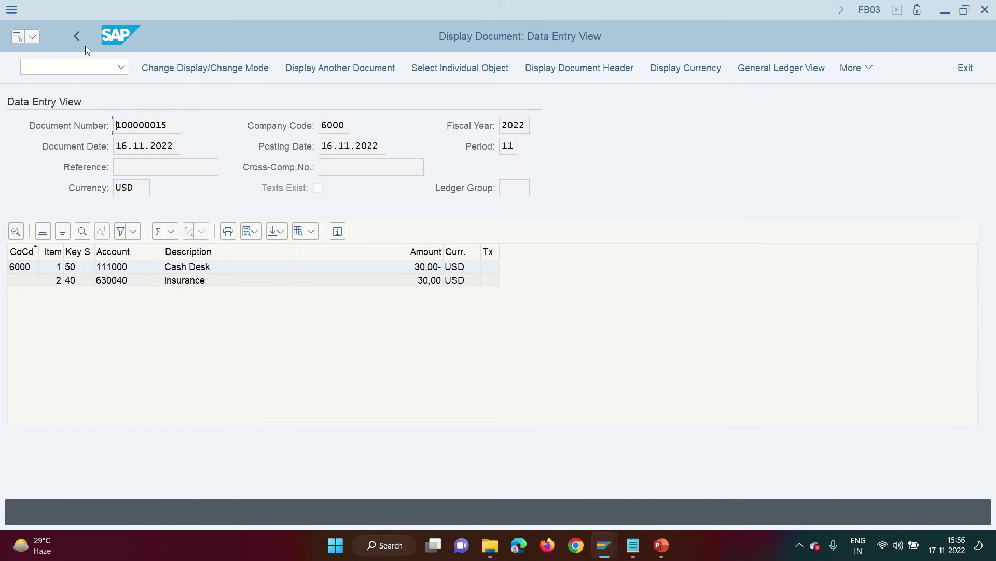
# Step: Look up the copied AP document number in FB03 with company code 6000 and fiscal year 2022
pyautogui.click(83, 36)
pyautogui.hotkey('ctrl', 'a')
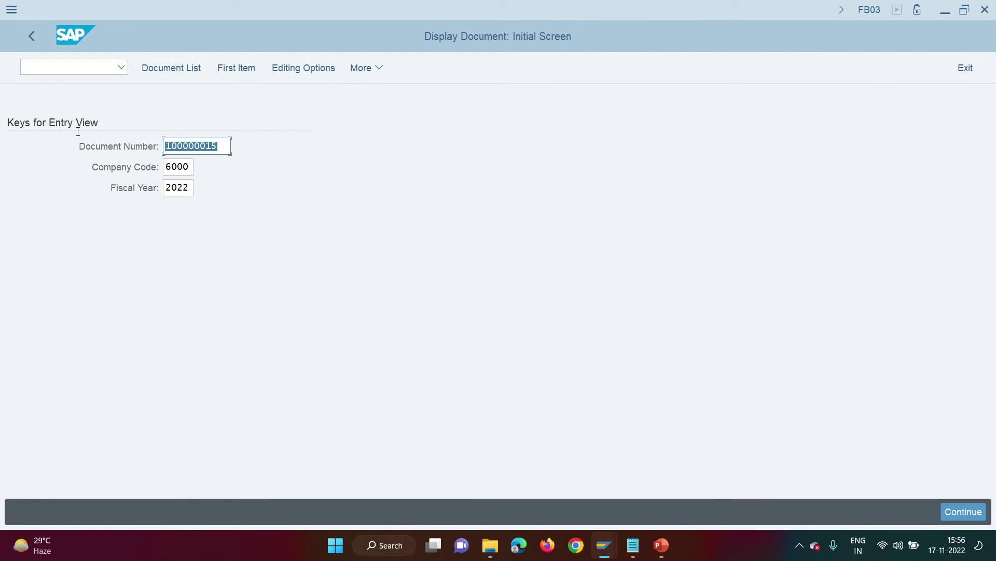
pyautogui.hotkey('ctrl', 'v')
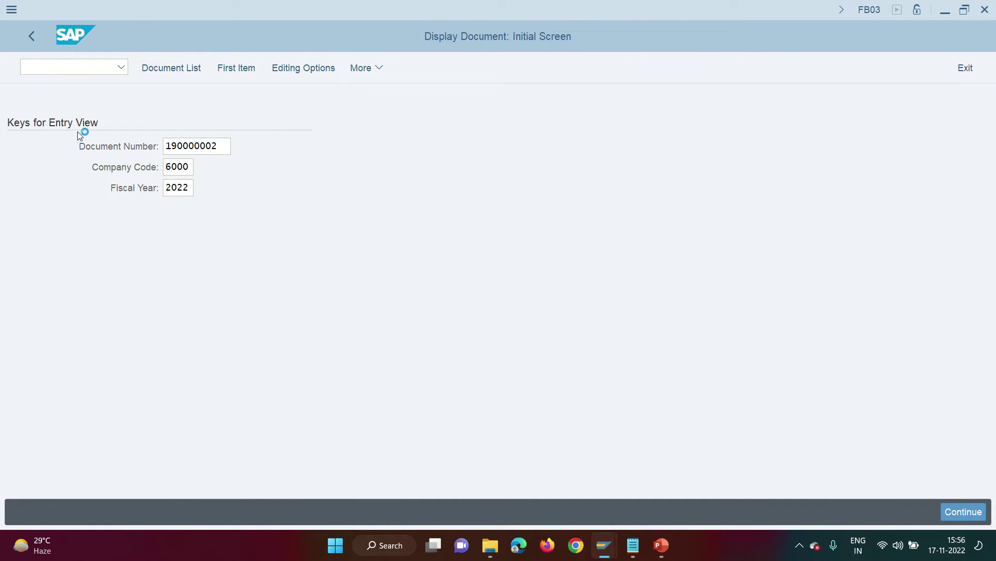
pyautogui.press('Return')
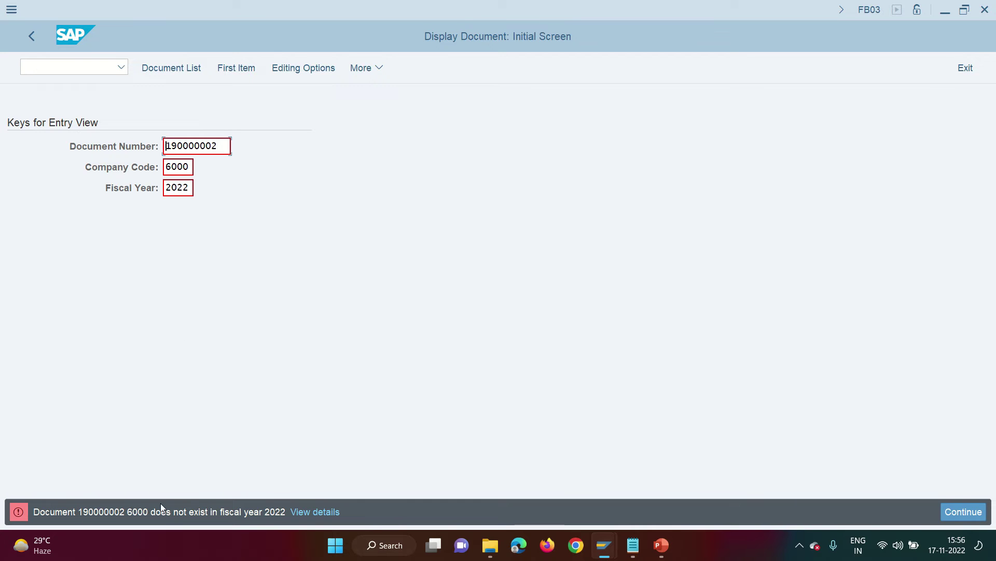
# Step: Return to SE37 to advance the sequence to BAPI_TRANSACTION_COMMIT, and examine the AP document's vendor and expense line items in FB03
pyautogui.hotkey('alt', 'Tab')
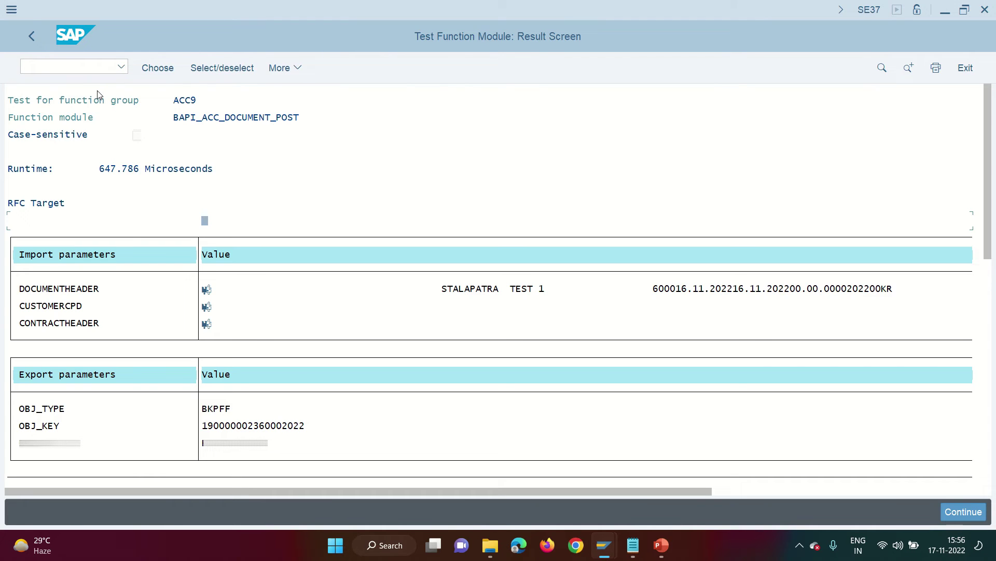
pyautogui.click(32, 36)
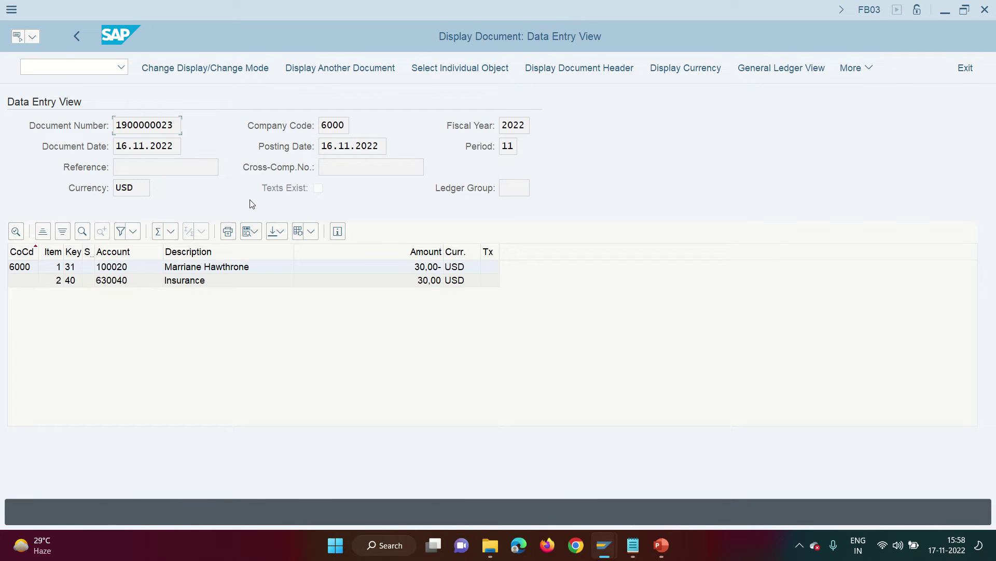
pyautogui.click(130, 272)
pyautogui.click(124, 285)
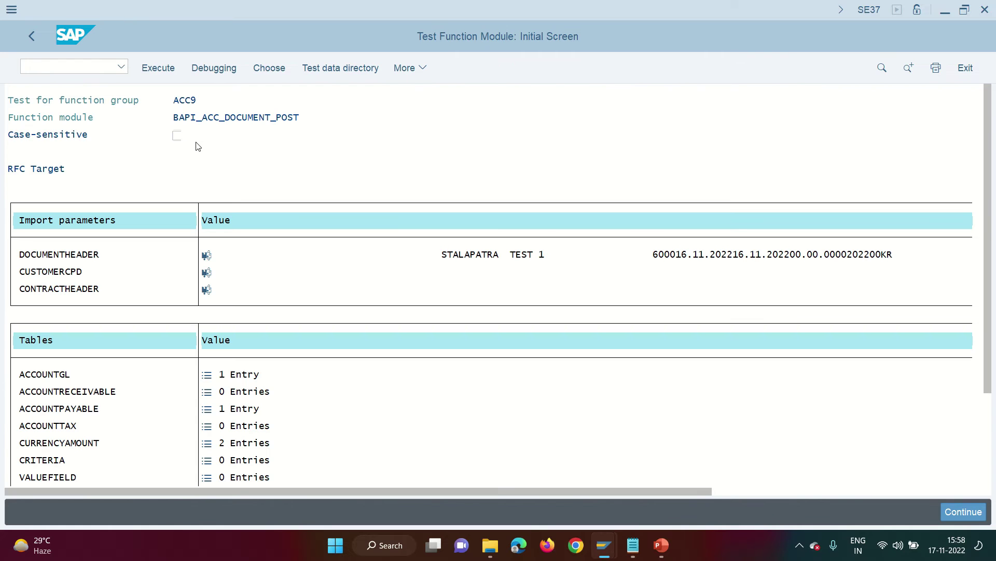
# Step: Load the AR Doc test data record for BAPI_ACC_DOCUMENT_POST and review its DOCUMENTHEADER values, including the document type
pyautogui.click(340, 69)
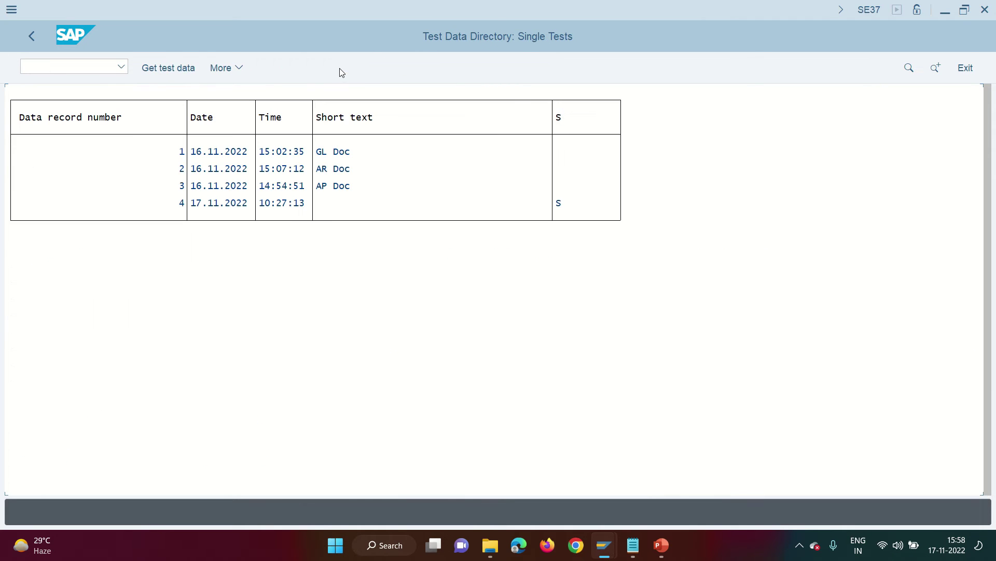
pyautogui.doubleClick(325, 169)
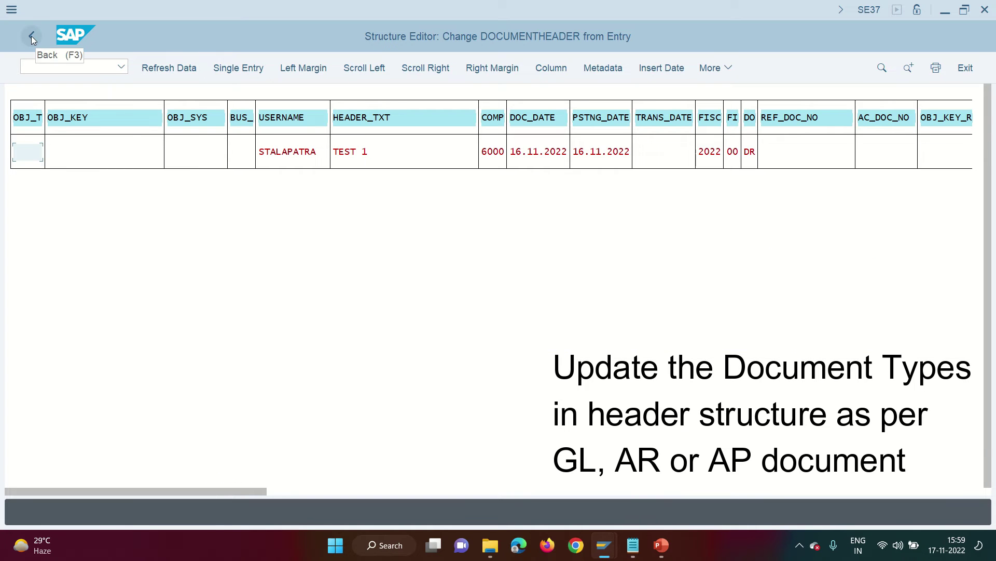
pyautogui.click(31, 36)
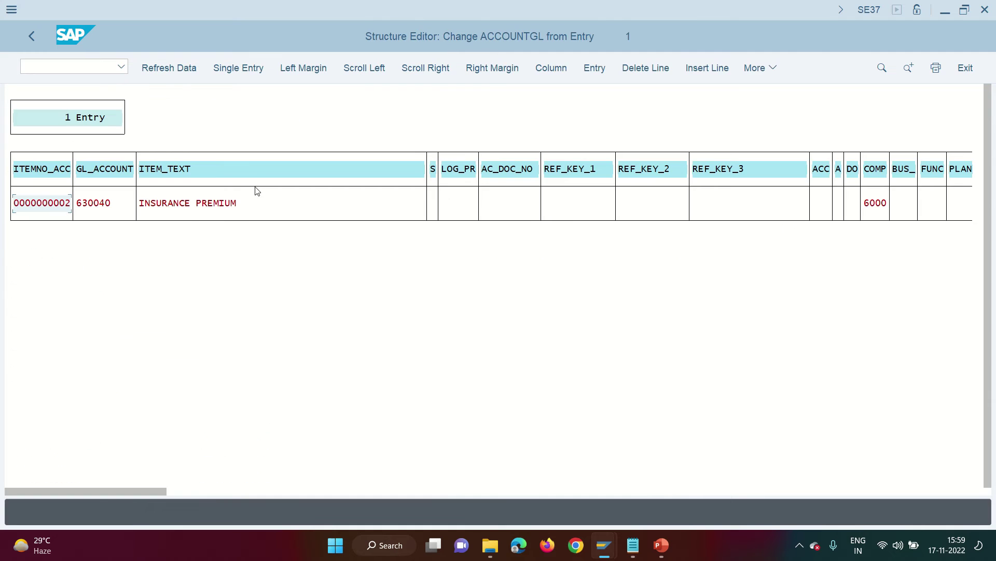
# Step: Review the ACCOUNTGL entry as a single record, including its cost center and debit/credit indicator, and check the CURRENCYAMOUNT entries
pyautogui.click(178, 204)
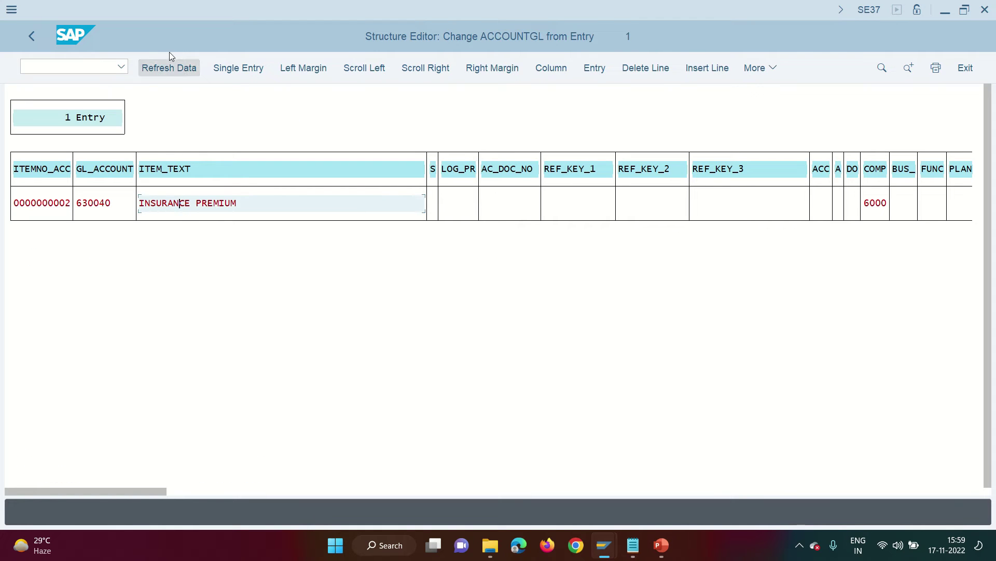
pyautogui.click(243, 68)
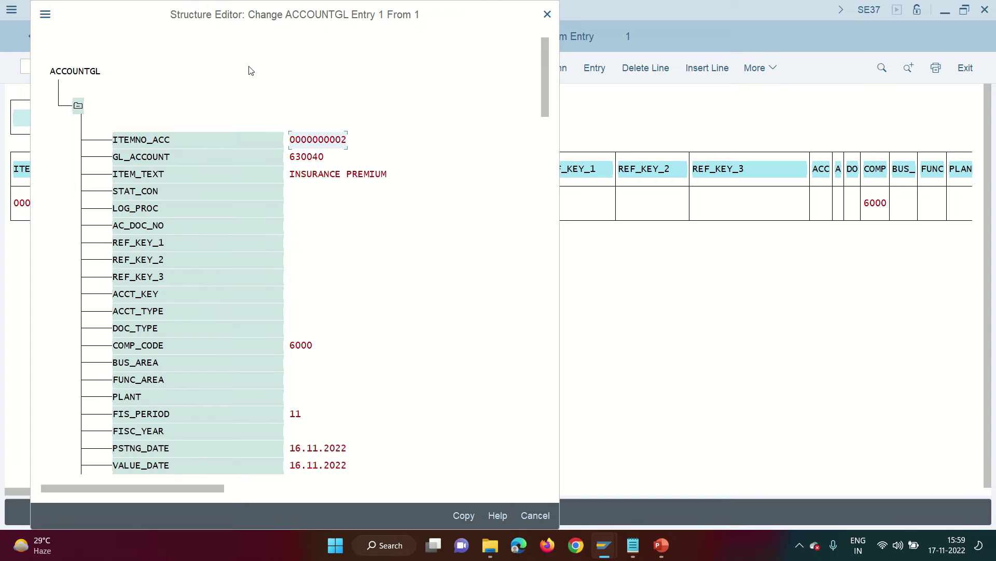
pyautogui.click(546, 323)
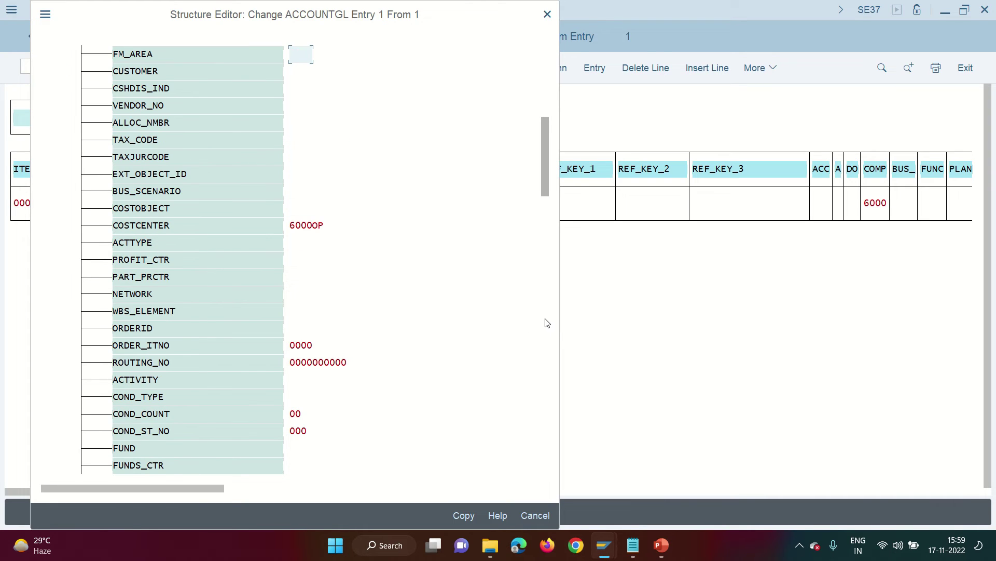
pyautogui.click(546, 323)
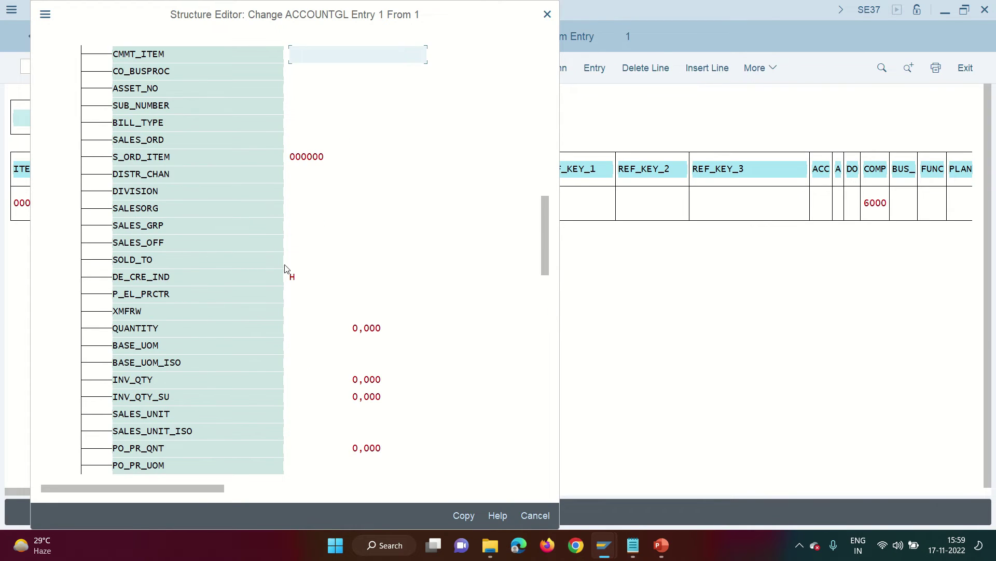
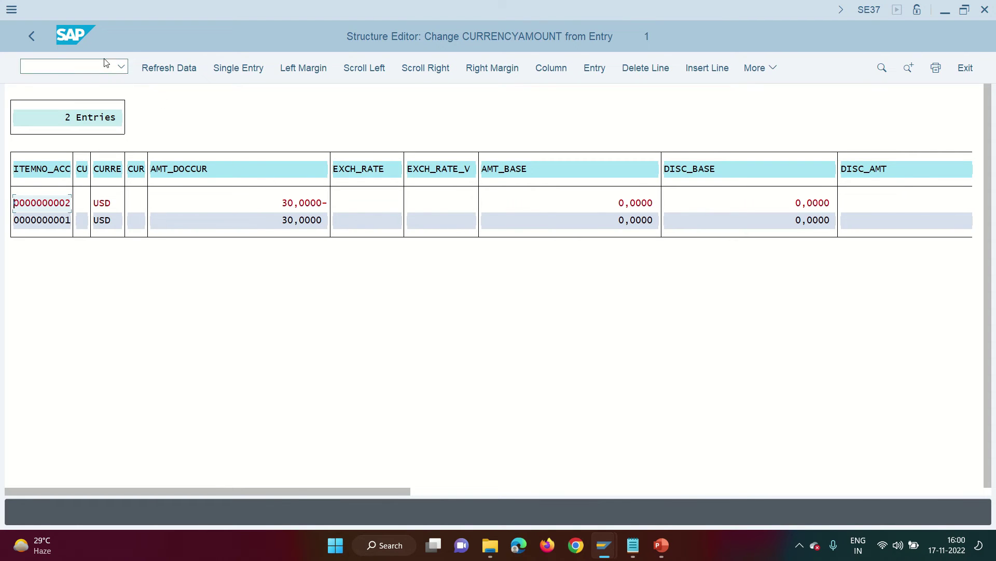
pyautogui.click(33, 35)
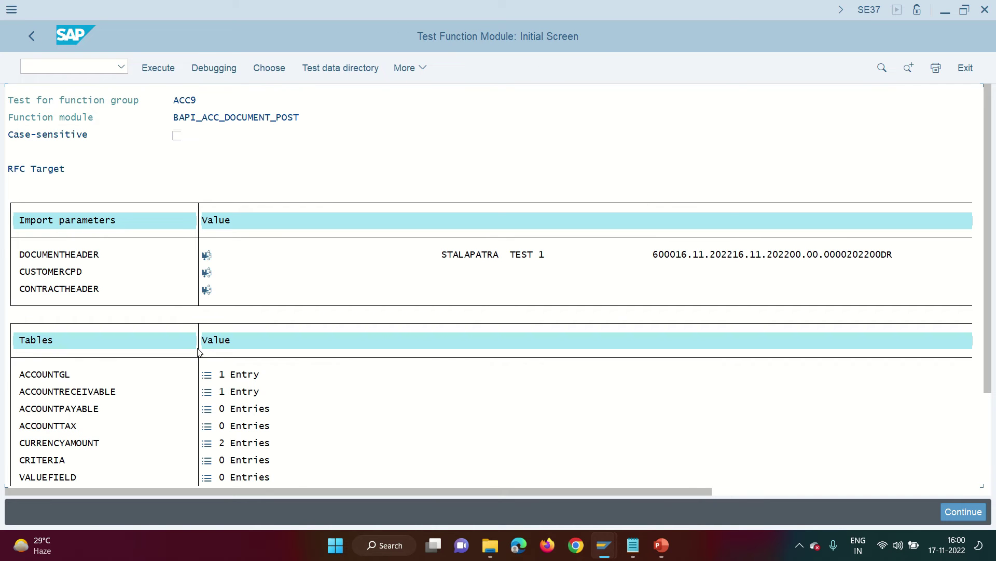
# Step: Recheck the item number and remaining columns of the ACCOUNTGL entry against the item amounts in the CURRENCYAMOUNT table
pyautogui.click(208, 375)
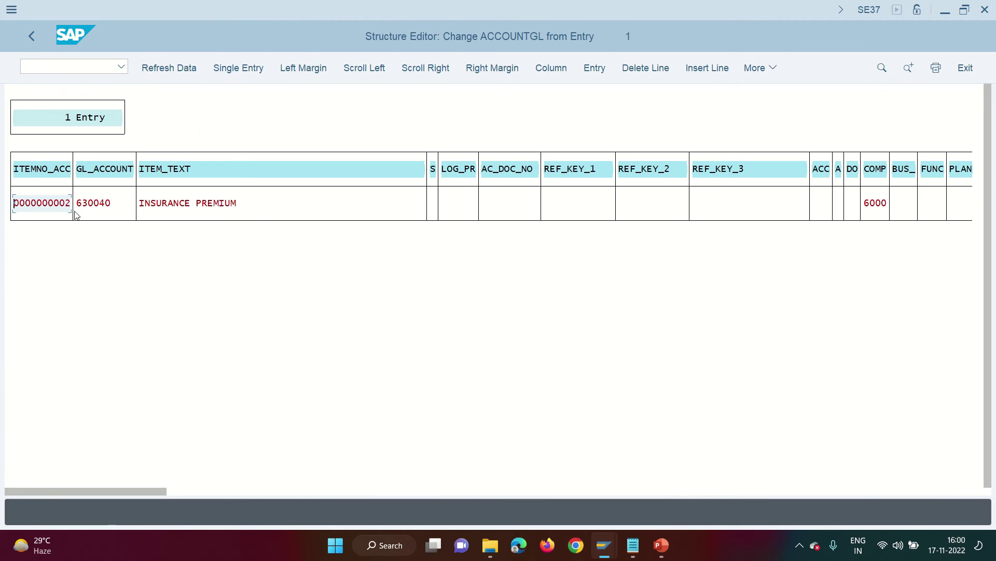
pyautogui.click(69, 203)
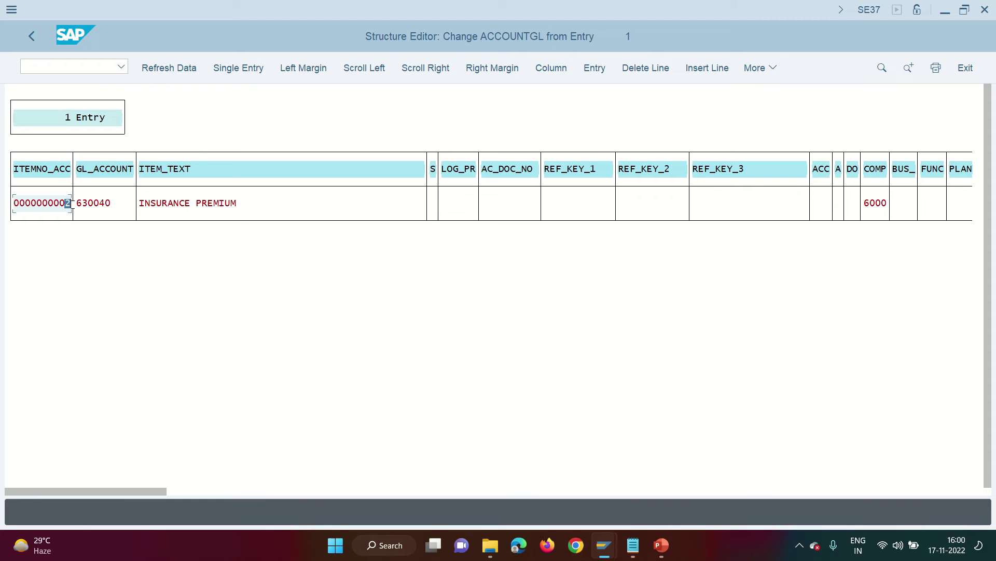
pyautogui.click(387, 492)
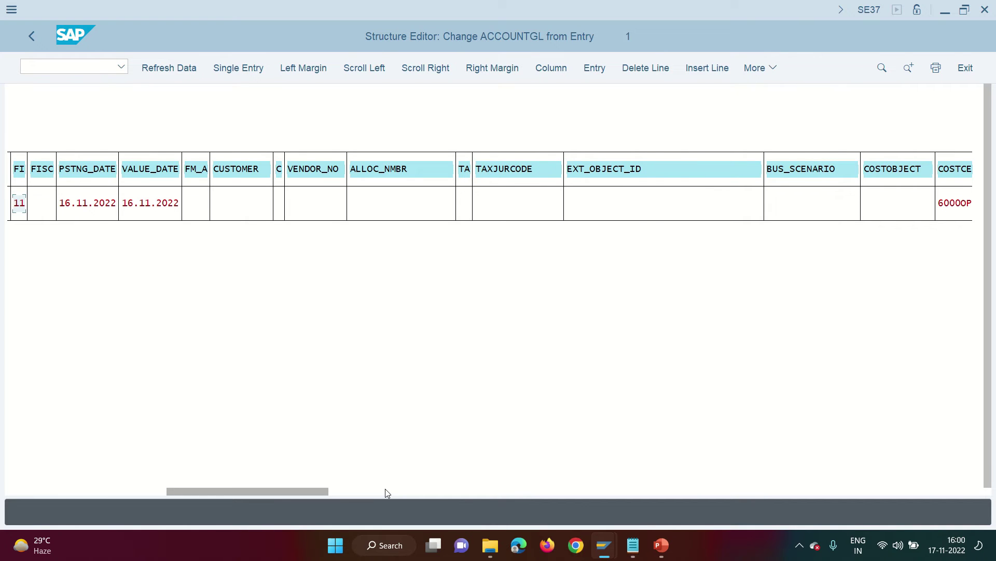
pyautogui.click(387, 492)
pyautogui.click(578, 492)
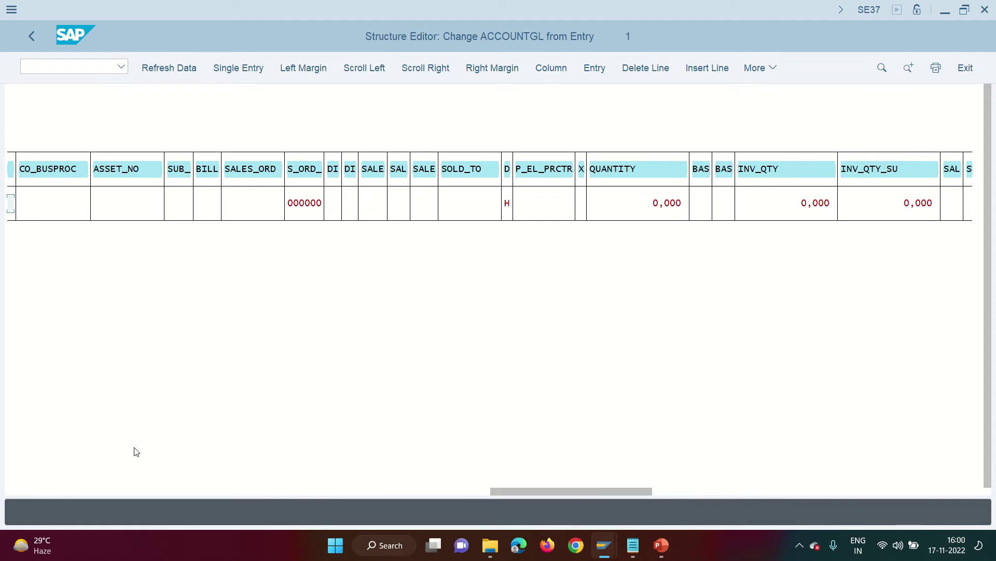
pyautogui.click(51, 492)
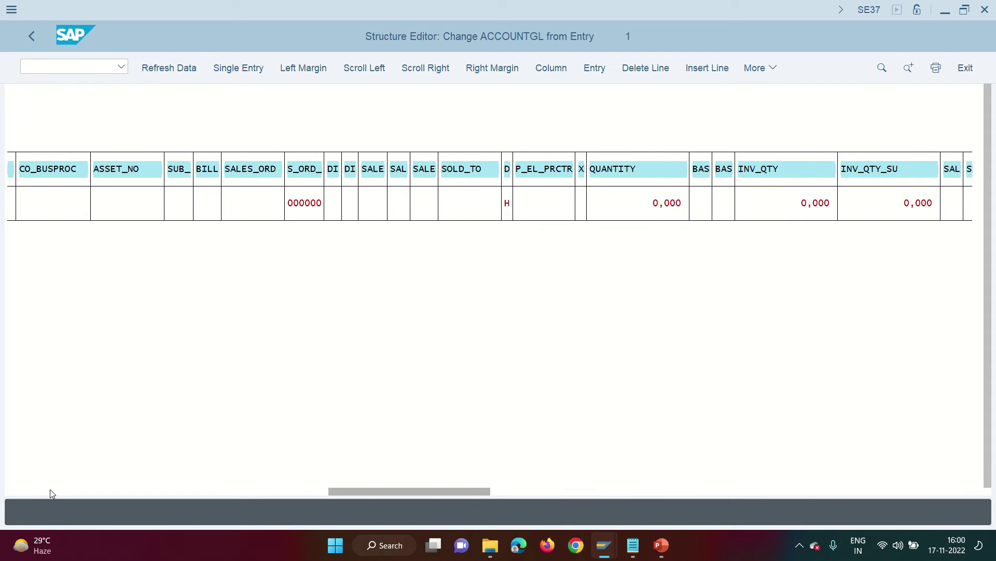
pyautogui.click(49, 492)
pyautogui.click(53, 490)
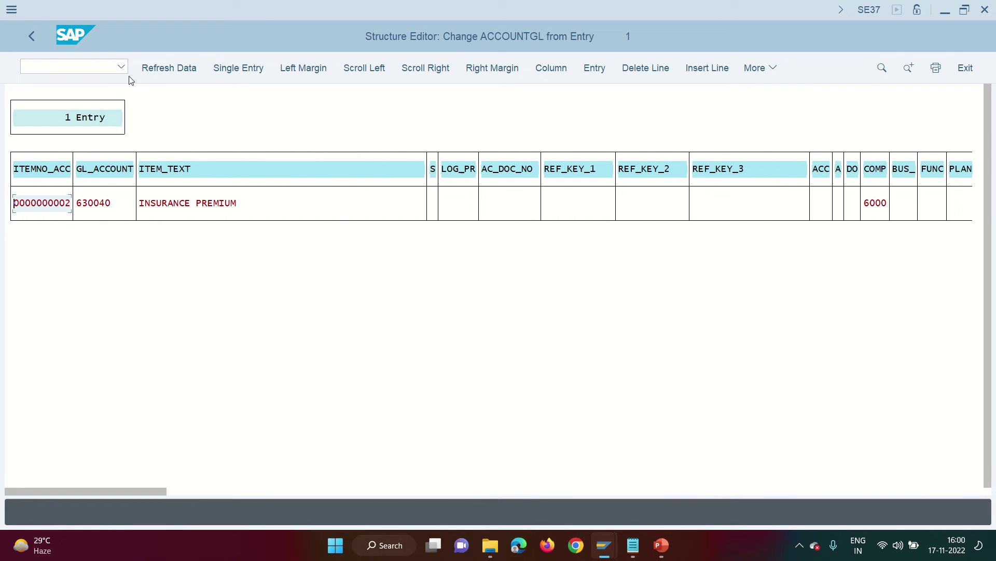
pyautogui.click(31, 36)
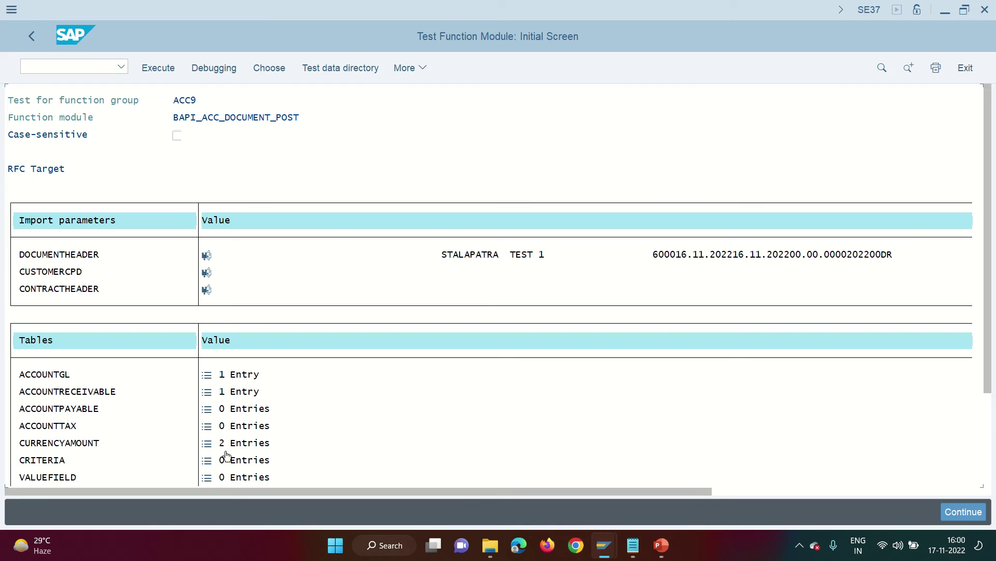
pyautogui.click(210, 444)
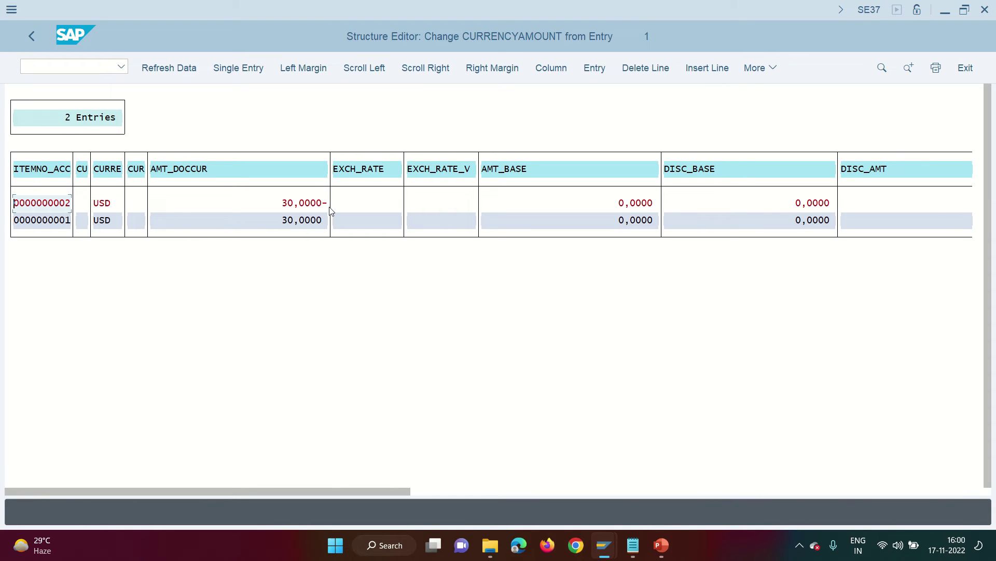
pyautogui.click(36, 36)
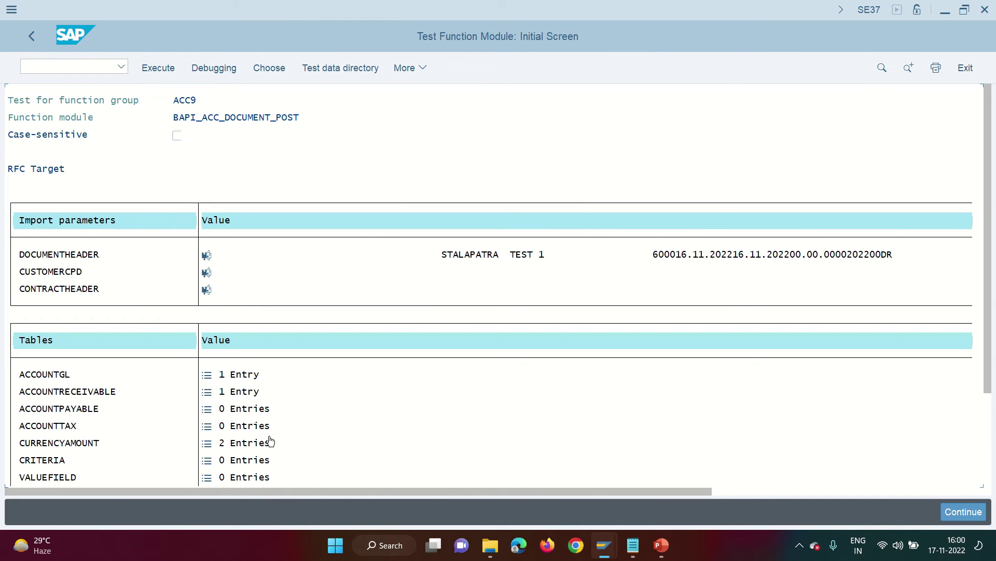
# Step: Execute BAPI_ACC_DOCUMENT_POST with the AR data, followed by BAPI_TRANSACTION_COMMIT in the test sequence
pyautogui.click(171, 64)
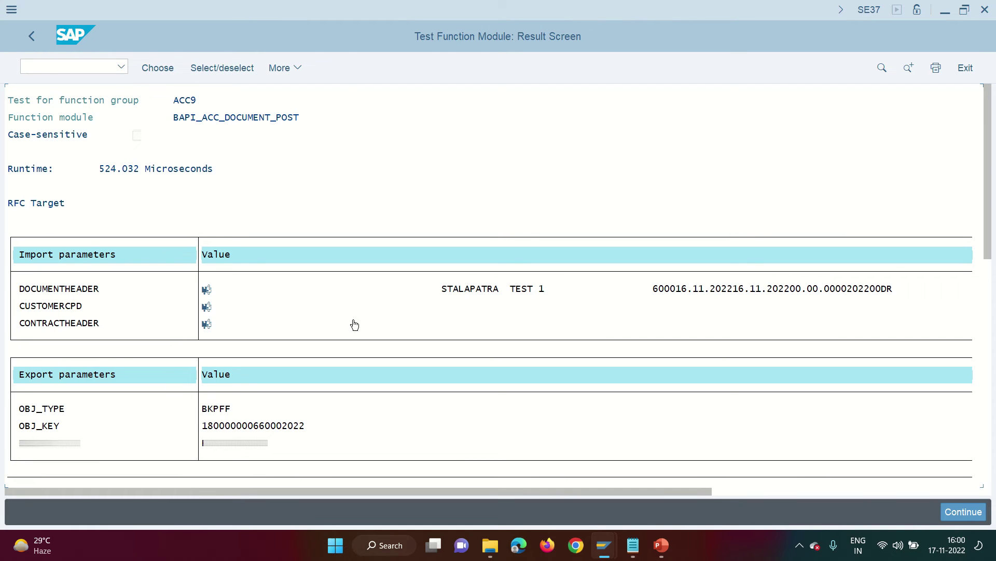
pyautogui.click(33, 39)
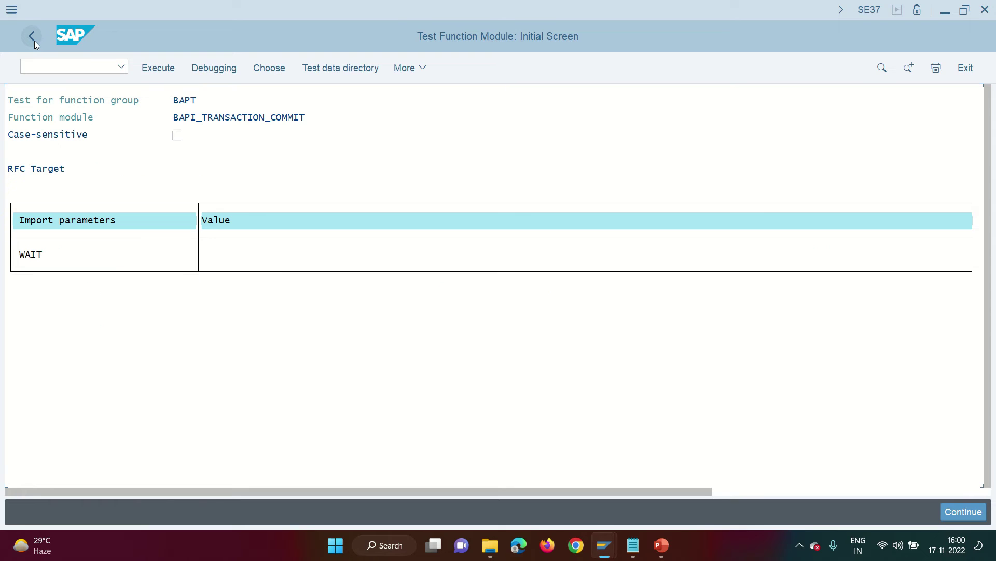
pyautogui.click(166, 67)
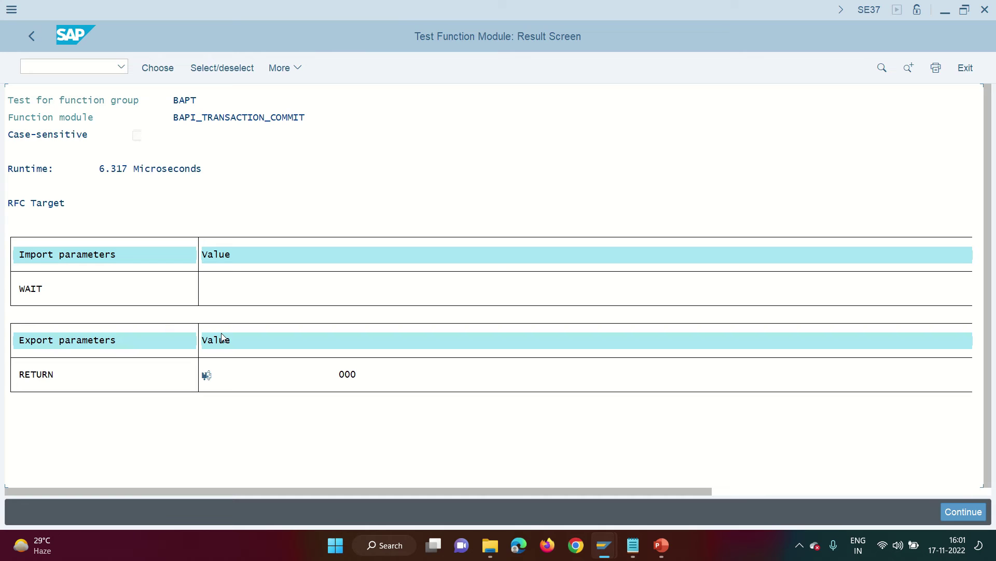
# Step: Start transaction FB03 in a new session and bring up its document list selection
pyautogui.click(78, 69)
pyautogui.write('/o')
pyautogui.write('se')
pyautogui.press('Return')
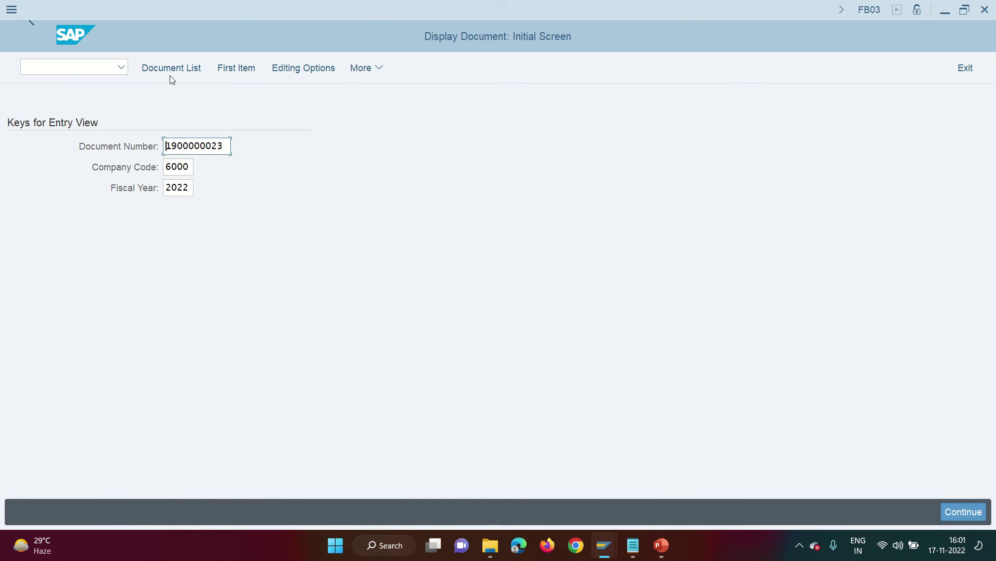
pyautogui.click(170, 70)
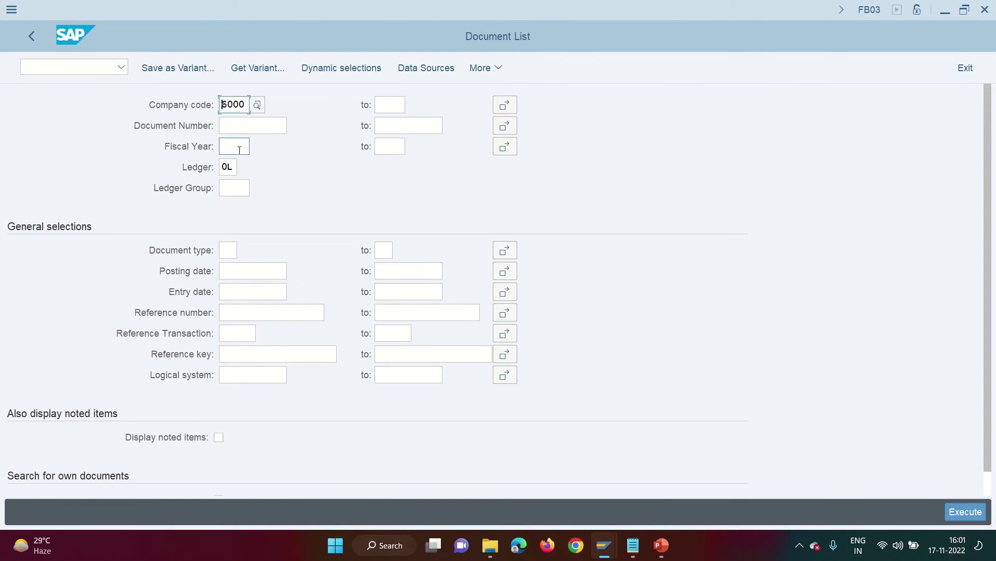
# Step: List only own documents in company code 6000 for fiscal year 2022 with entry date 17.11.2022
pyautogui.scroll(-1, 202, 423)
pyautogui.click(218, 474)
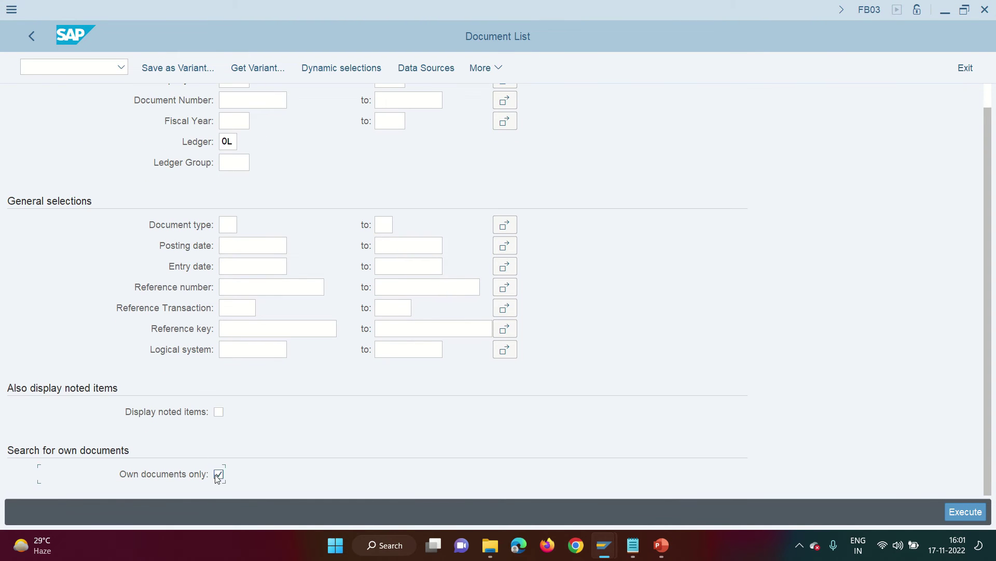
pyautogui.click(240, 265)
pyautogui.click(295, 266)
pyautogui.doubleClick(219, 343)
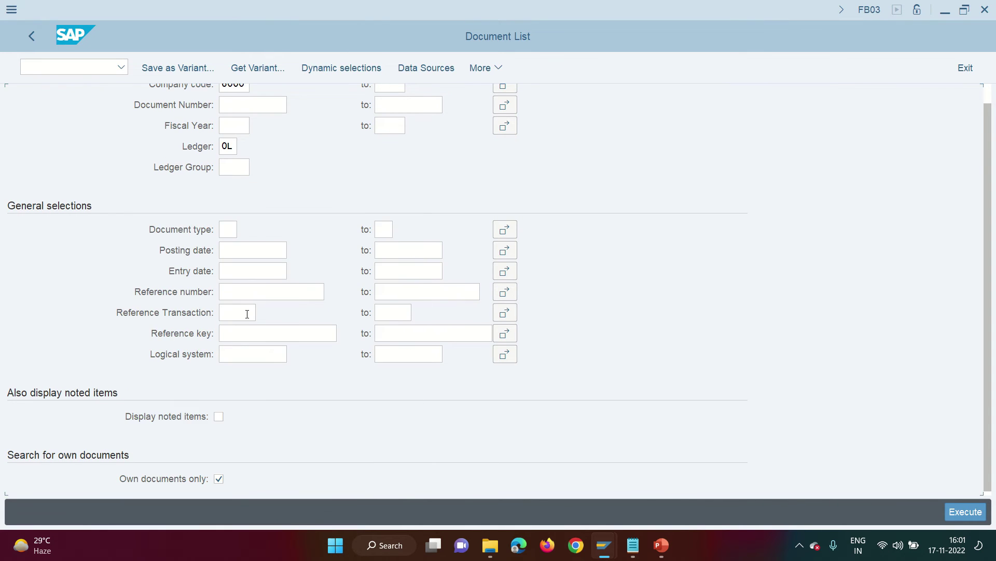
pyautogui.click(232, 147)
pyautogui.write('20')
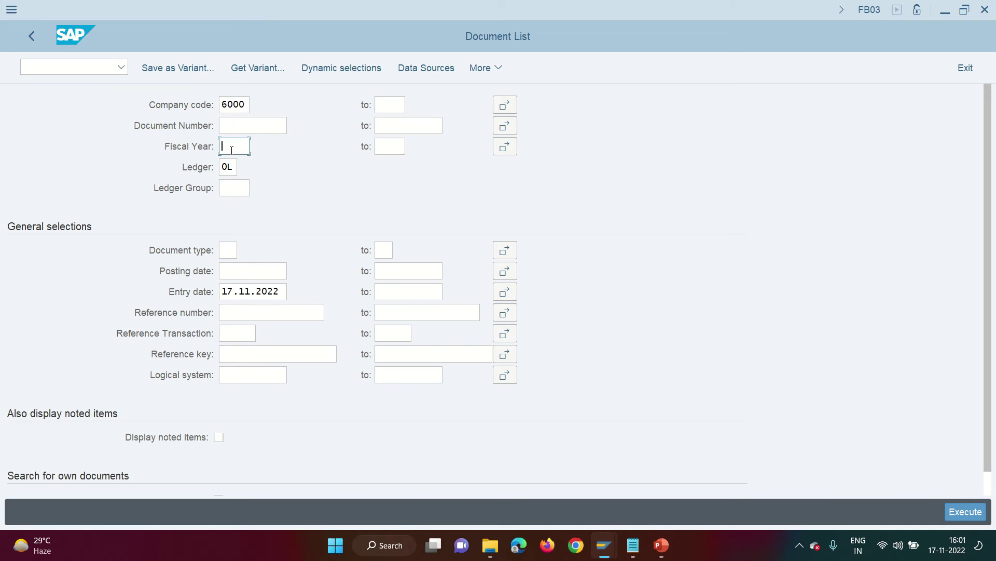
pyautogui.write('22')
pyautogui.click(972, 507)
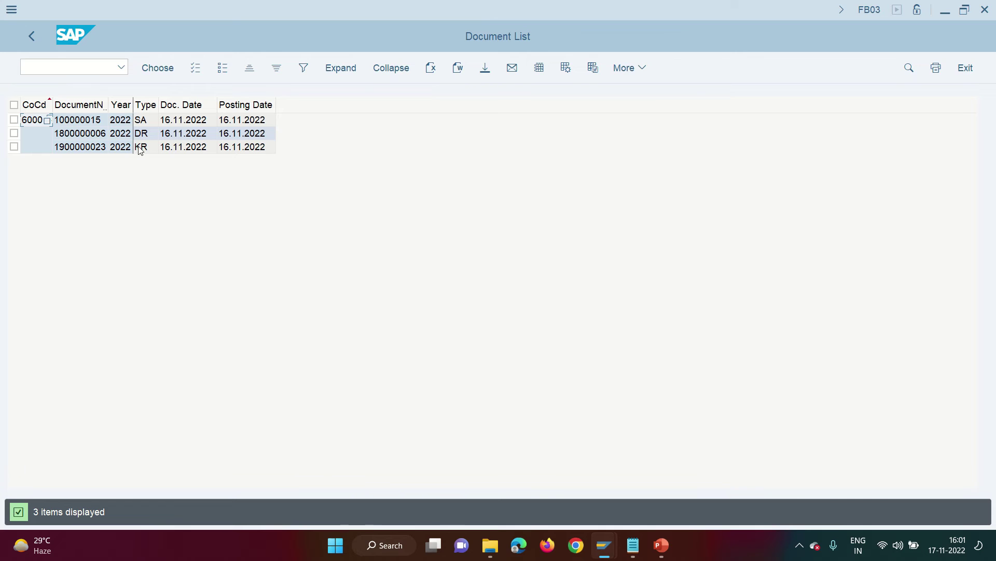
# Step: Compare the document types of the listed SA, DR and KR postings, and open the DR document to examine its line items
pyautogui.click(145, 120)
pyautogui.click(140, 148)
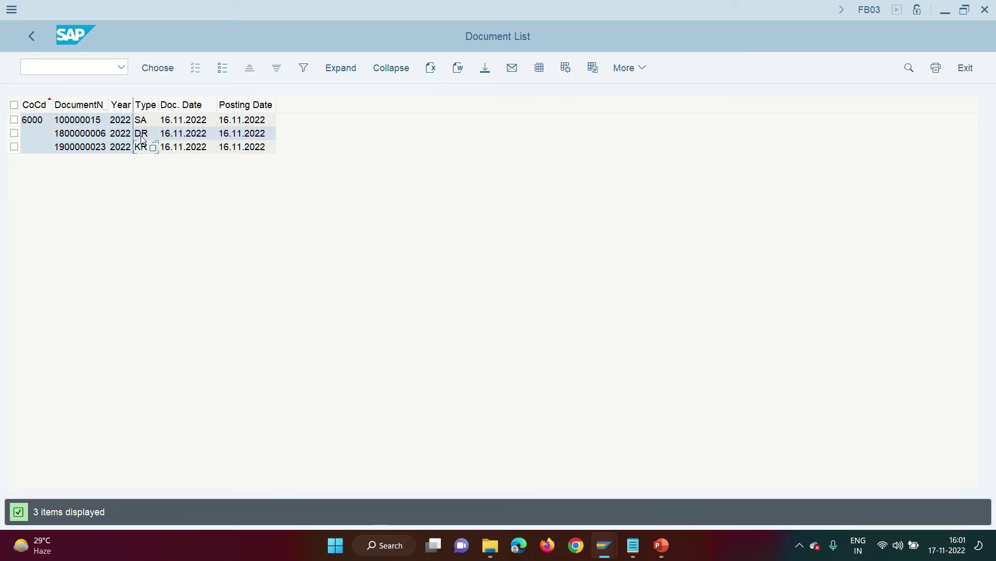
pyautogui.click(140, 135)
pyautogui.doubleClick(140, 138)
pyautogui.click(107, 270)
pyautogui.click(112, 280)
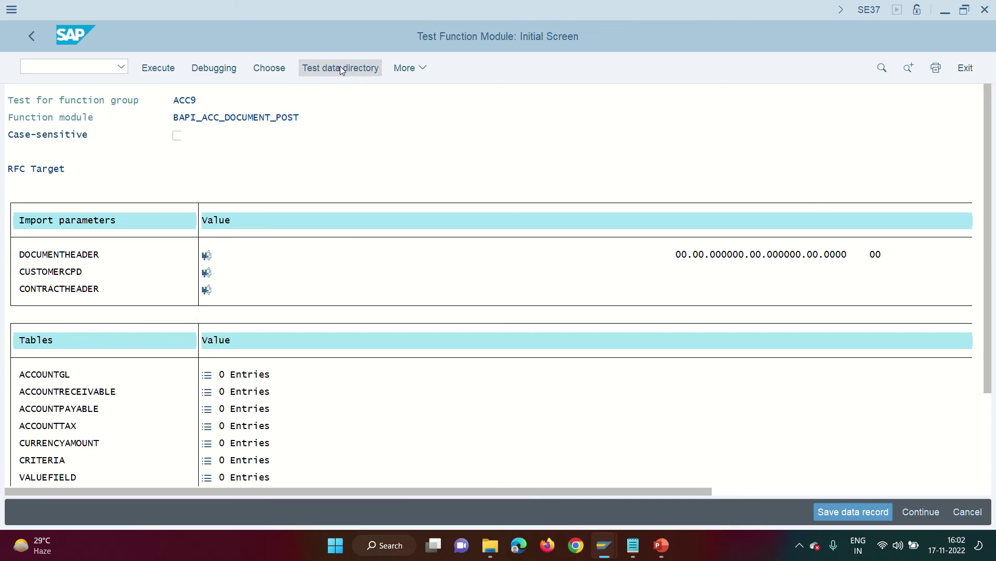
# Step: Open the test data directory for BAPI_ACC_DOCUMENT_POST in SE37
pyautogui.click(340, 67)
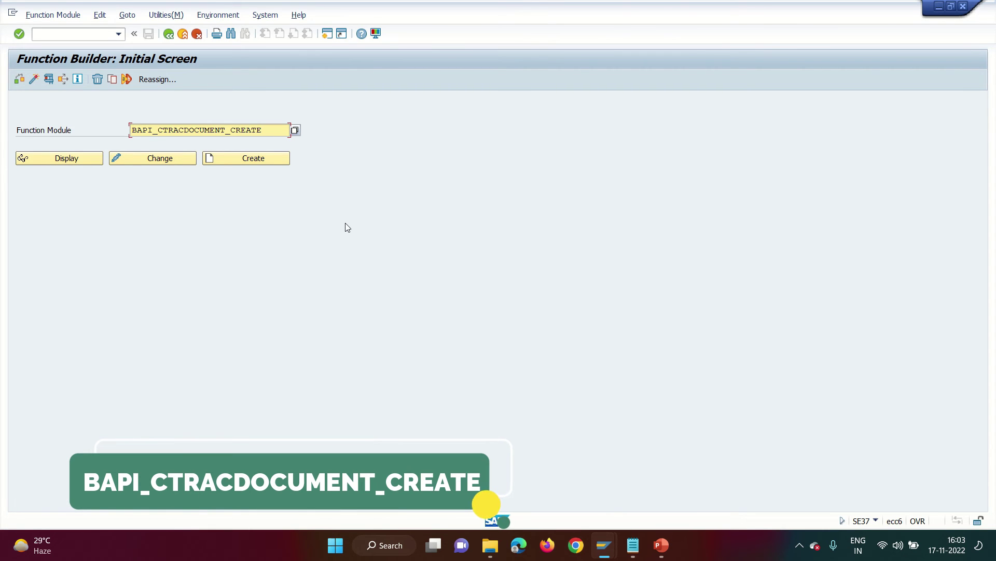
# Step: Display BAPI_CTRACDOCUMENT_CREATE in the ECC6 system and examine its DOCUMENTHEADER structure BAPIDFKKKO and its table parameters
pyautogui.click(86, 159)
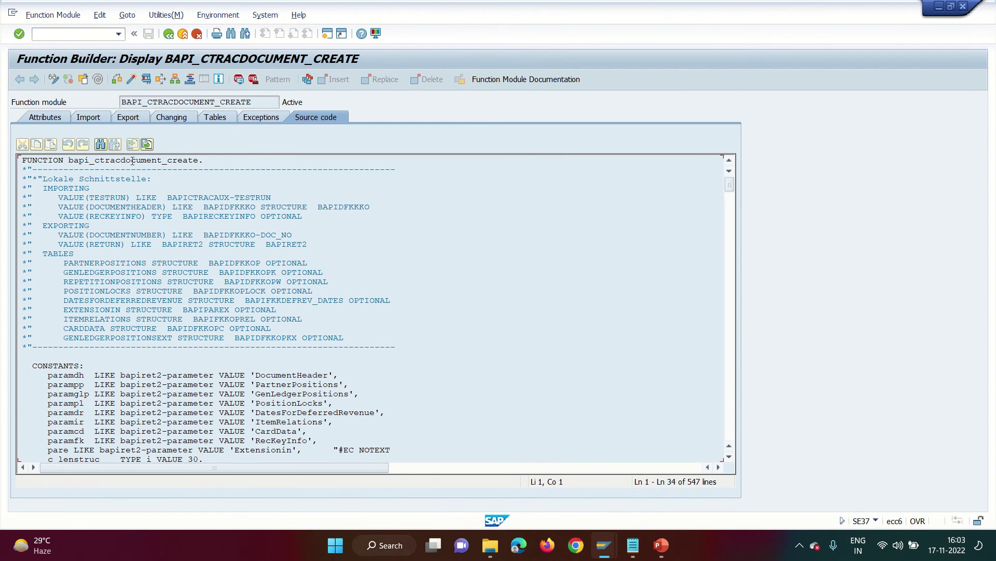
pyautogui.click(88, 117)
pyautogui.moveTo(220, 182)
pyautogui.mouseDown()
pyautogui.moveTo(138, 185)
pyautogui.moveTo(206, 188)
pyautogui.mouseUp()
pyautogui.click(191, 191)
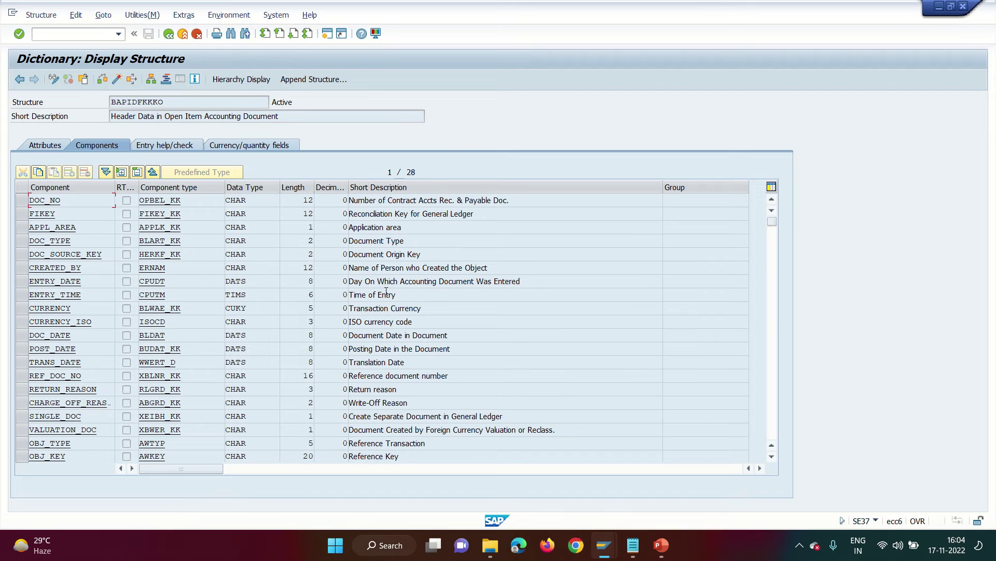
pyautogui.moveTo(131, 102); pyautogui.dragTo(271, 174)
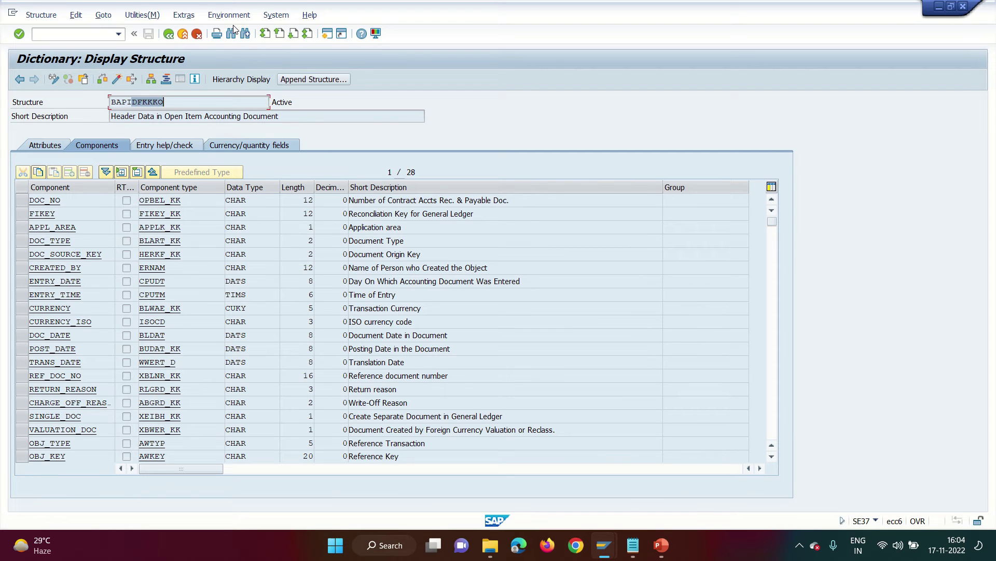
pyautogui.click(169, 35)
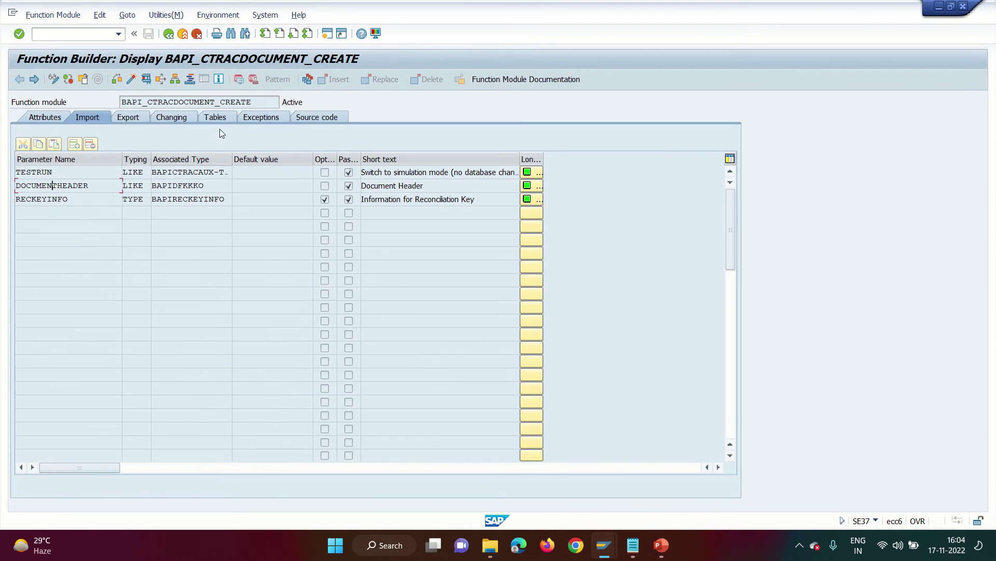
pyautogui.click(213, 118)
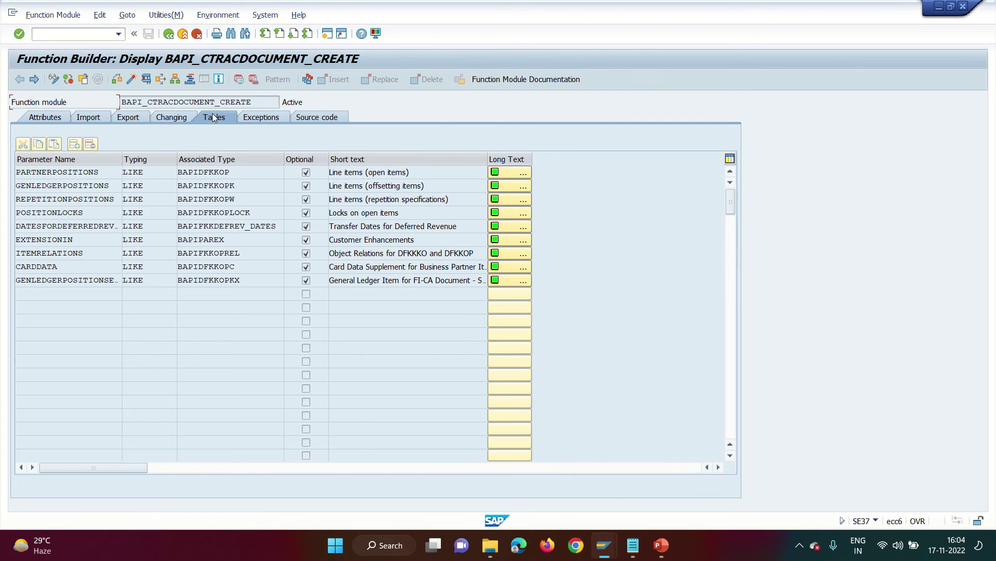
# Step: Examine the components of structures BAPIDFKKOP and BAPIDFKKOPK behind the PARTNERPOSITIONS and GENLEDGERPOSITIONS table parameters
pyautogui.doubleClick(230, 177)
pyautogui.press('Down')
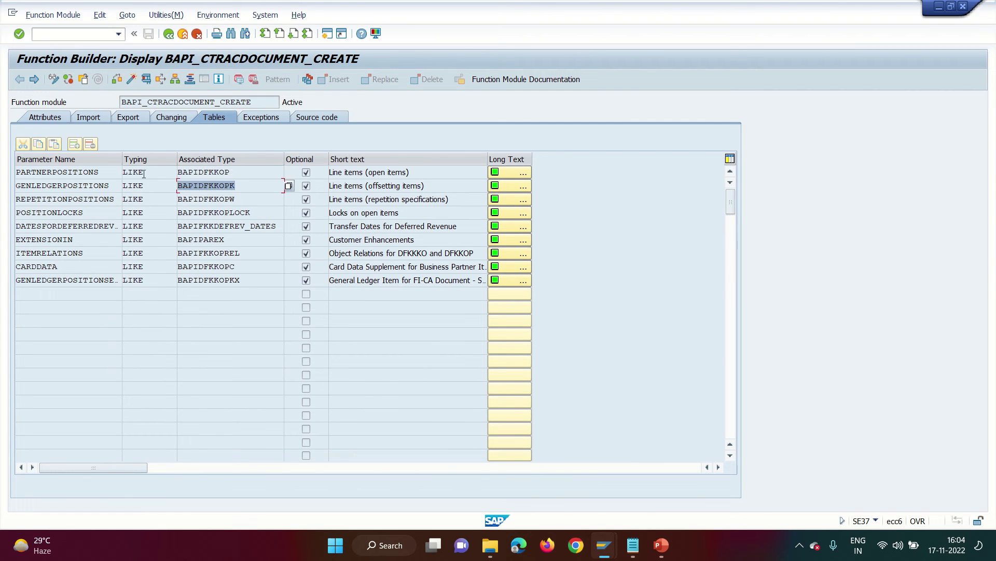
pyautogui.doubleClick(236, 173)
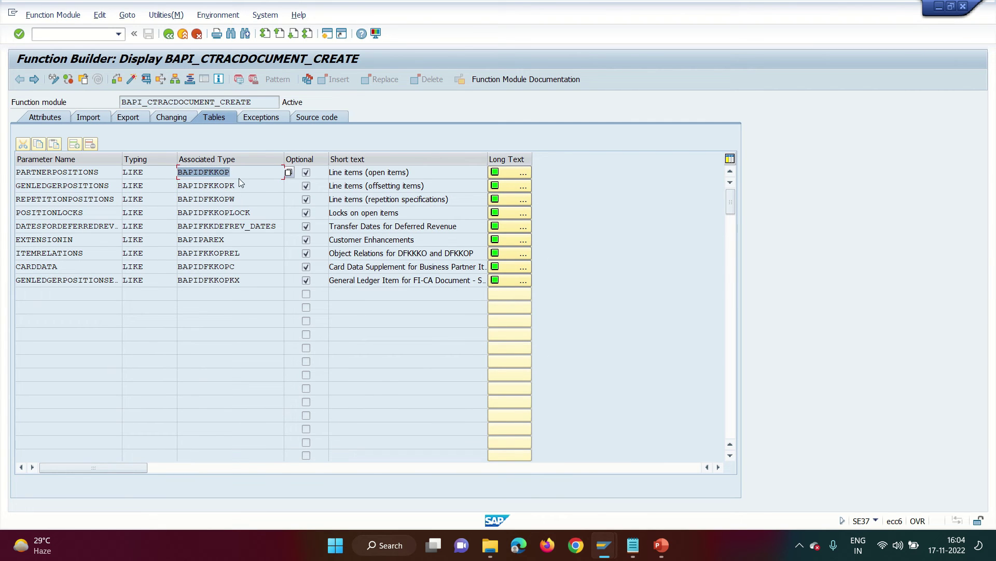
pyautogui.press('Down')
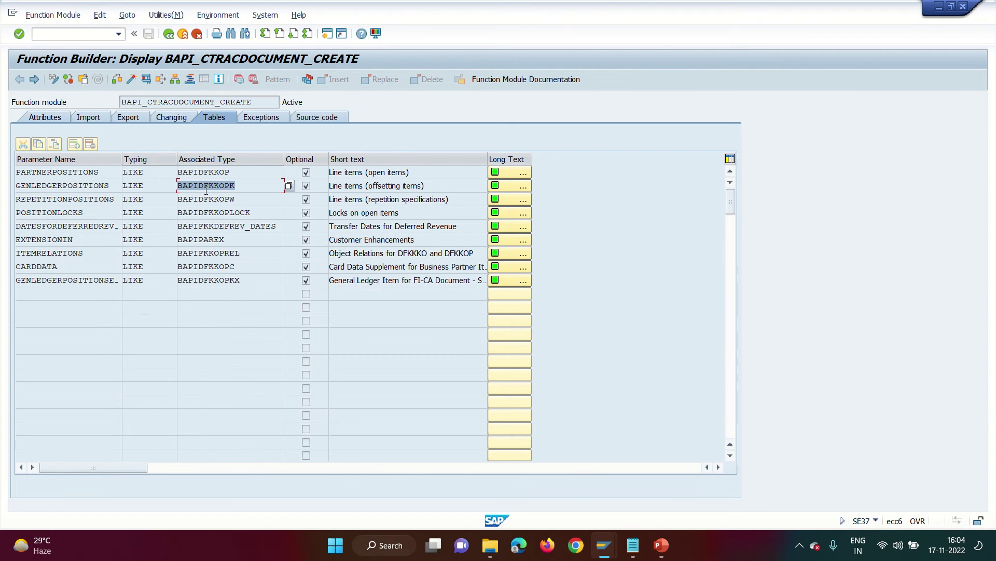
pyautogui.doubleClick(212, 172)
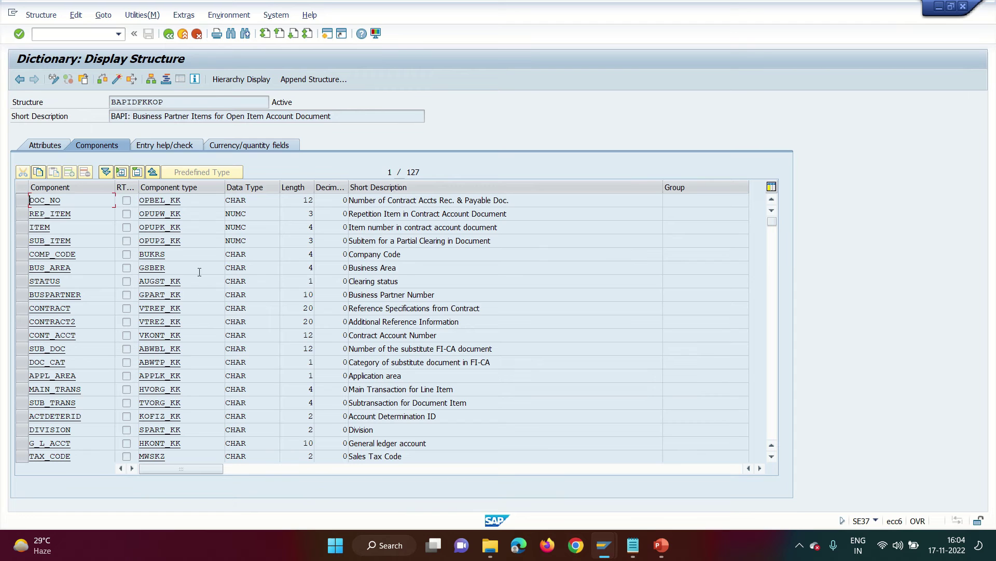
pyautogui.click(168, 34)
pyautogui.doubleClick(219, 186)
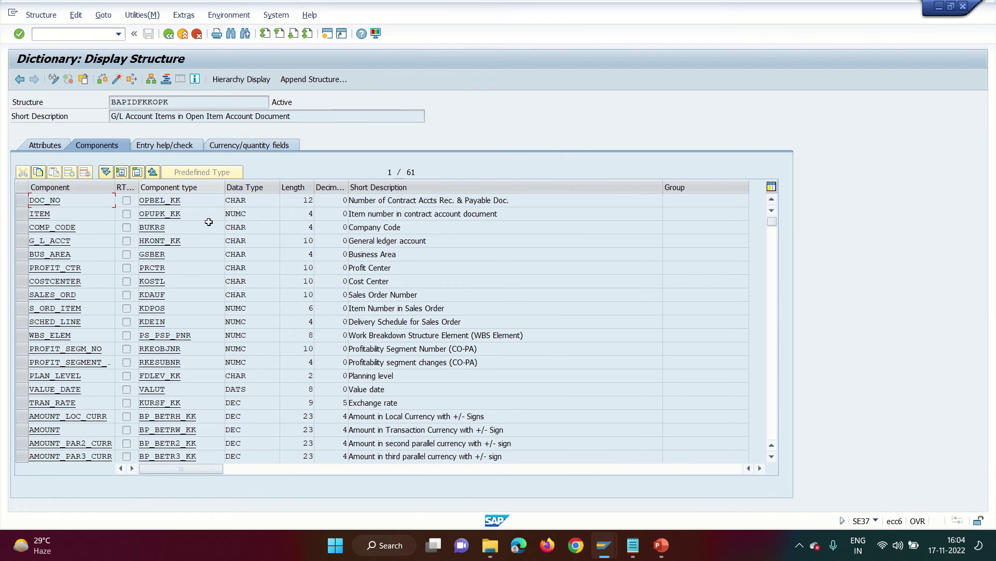
pyautogui.click(171, 36)
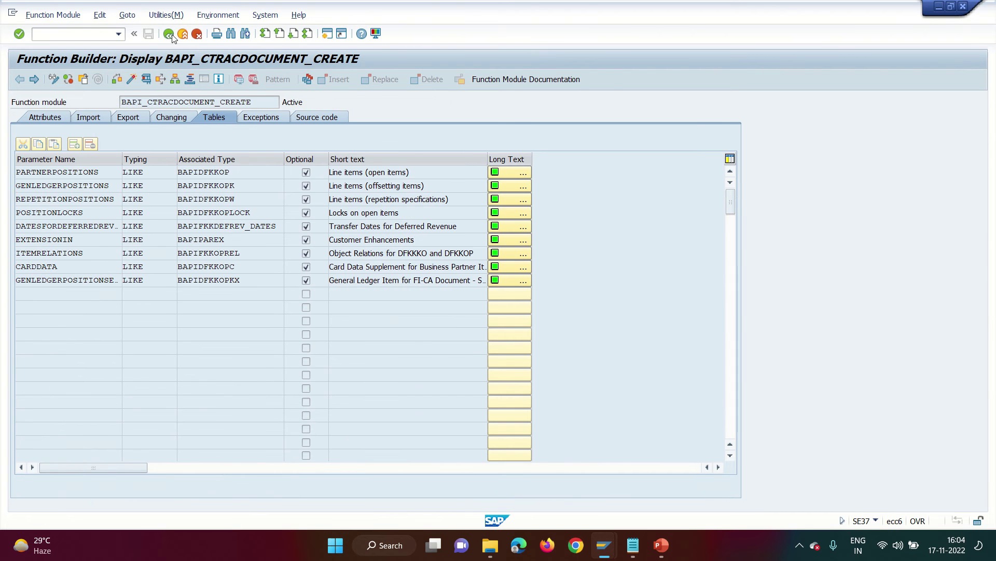
# Step: Start a test sequence of BAPI_CTRACDOCUMENT_CREATE followed by BAPI_TRANSACTION_COMMIT, and load the saved FICA Doc test data
pyautogui.click(173, 35)
pyautogui.click(53, 15)
pyautogui.moveTo(44, 126)
pyautogui.click(194, 146)
pyautogui.click(124, 206)
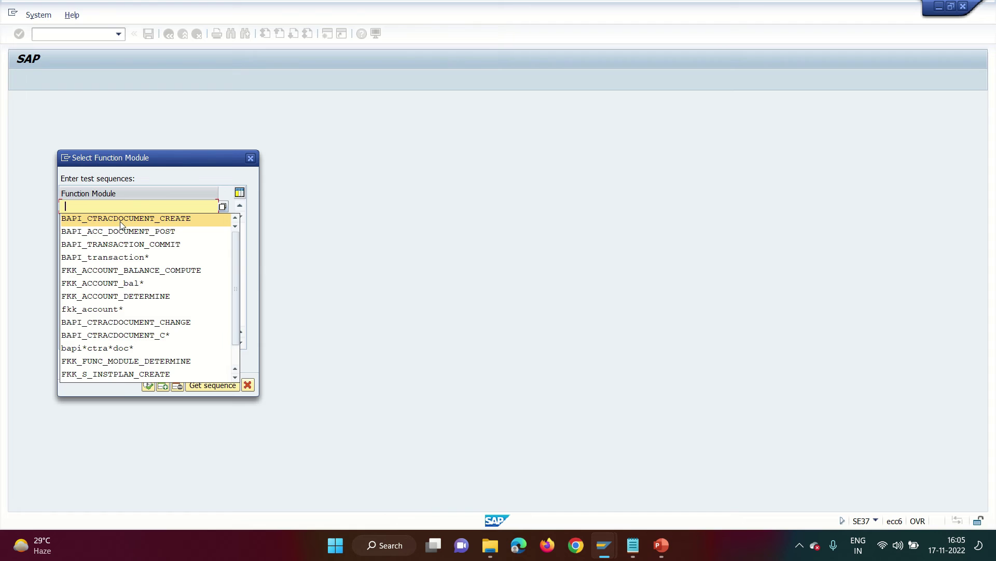
pyautogui.click(121, 222)
pyautogui.click(121, 220)
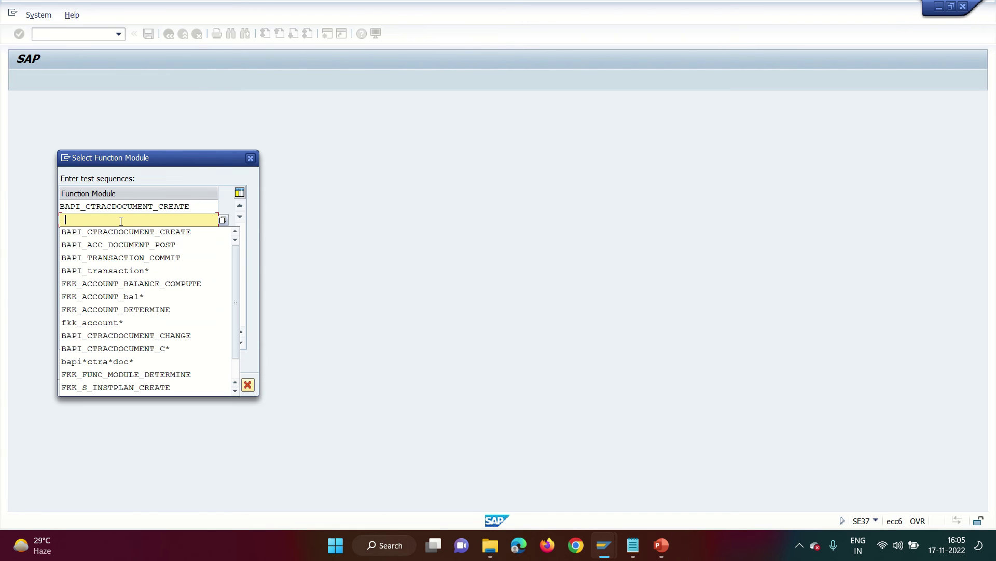
pyautogui.click(117, 256)
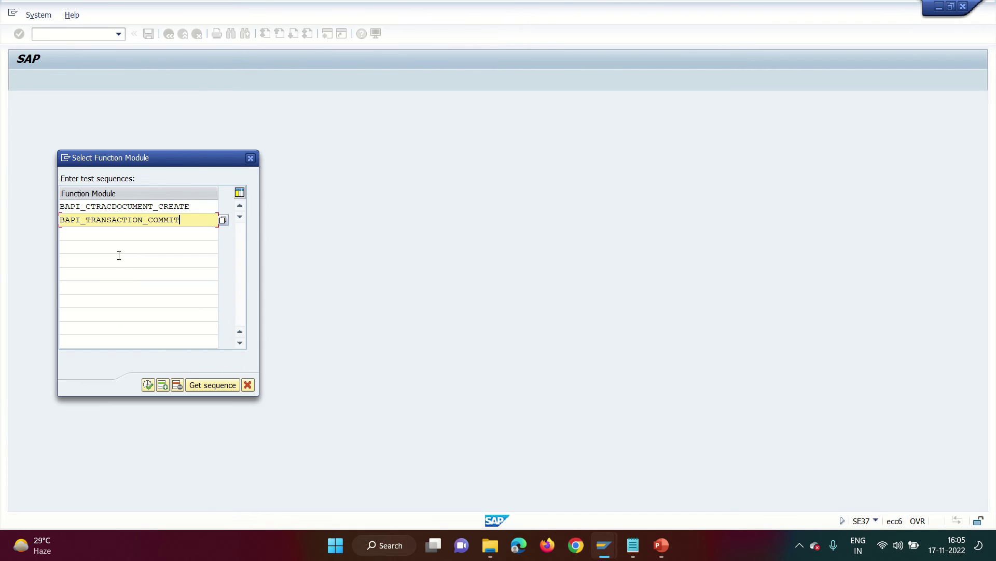
pyautogui.click(148, 385)
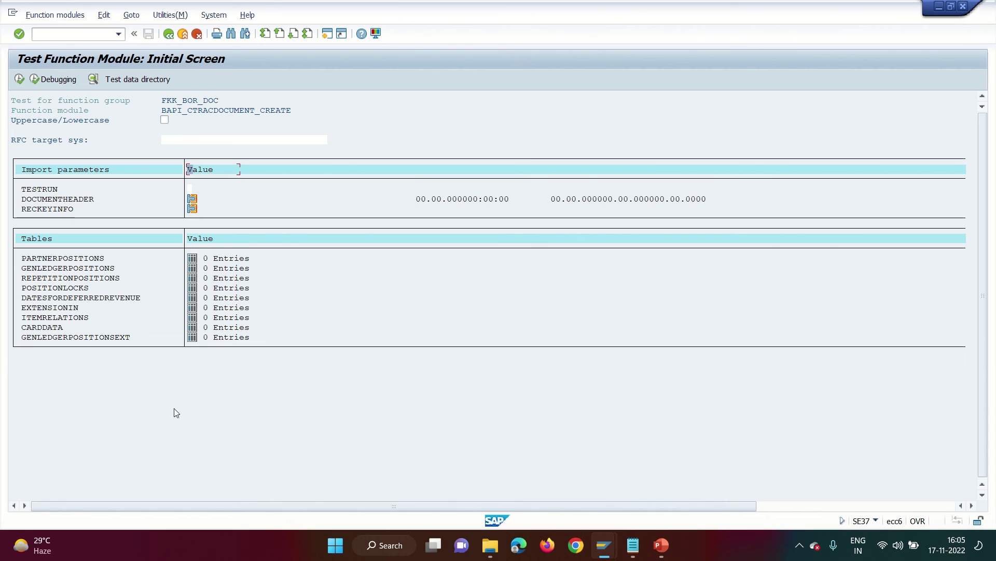
pyautogui.click(160, 78)
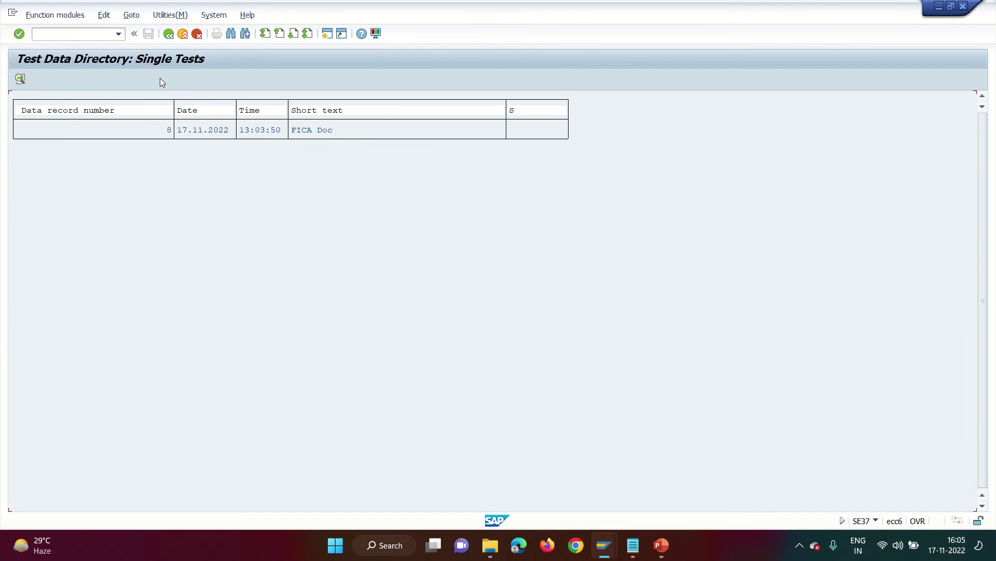
pyautogui.doubleClick(265, 131)
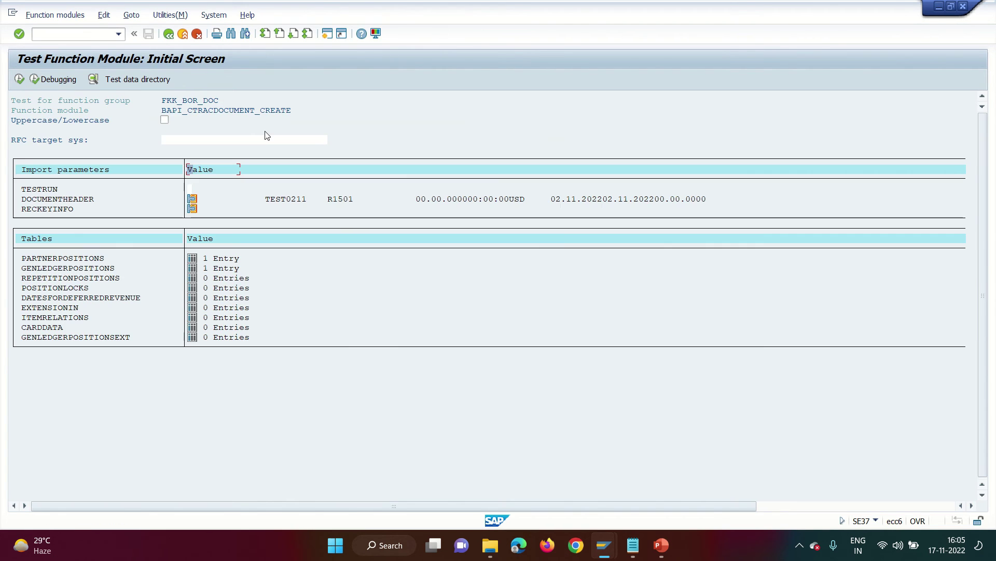
# Step: Examine the DOCUMENTHEADER test values in the hierarchical view, including the reconciliation key FIKEY, document type, currency and dates
pyautogui.click(192, 198)
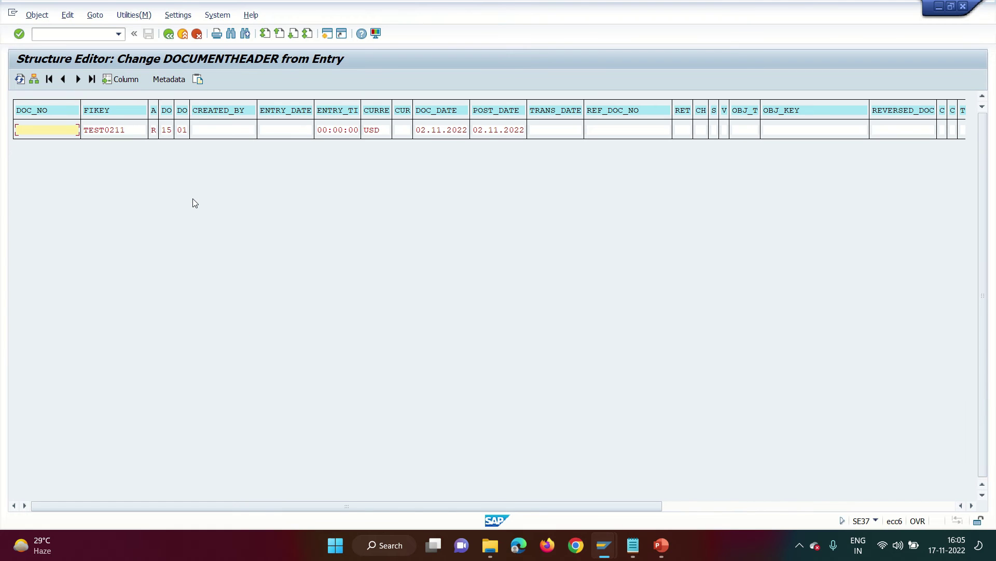
pyautogui.click(33, 80)
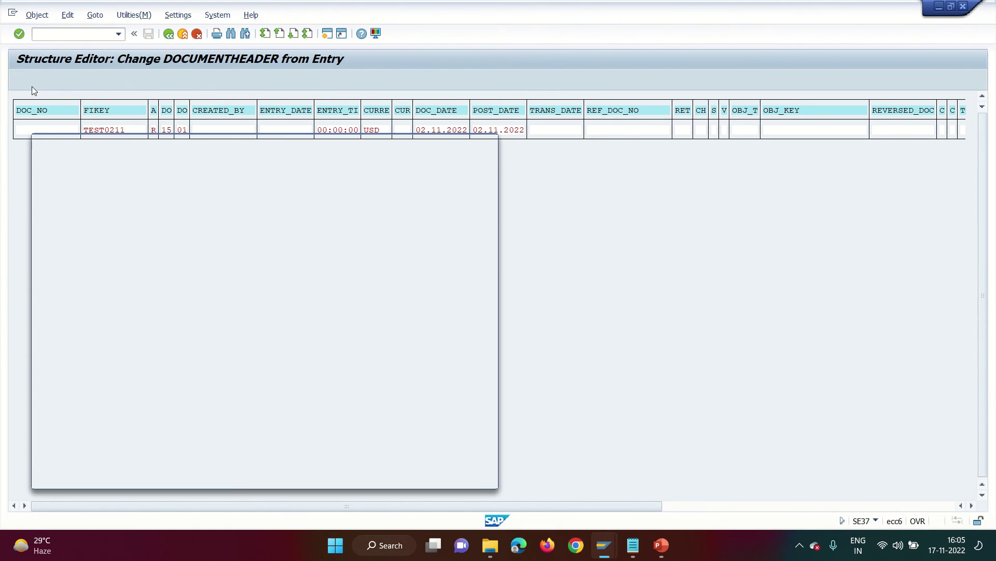
pyautogui.press('Tab')
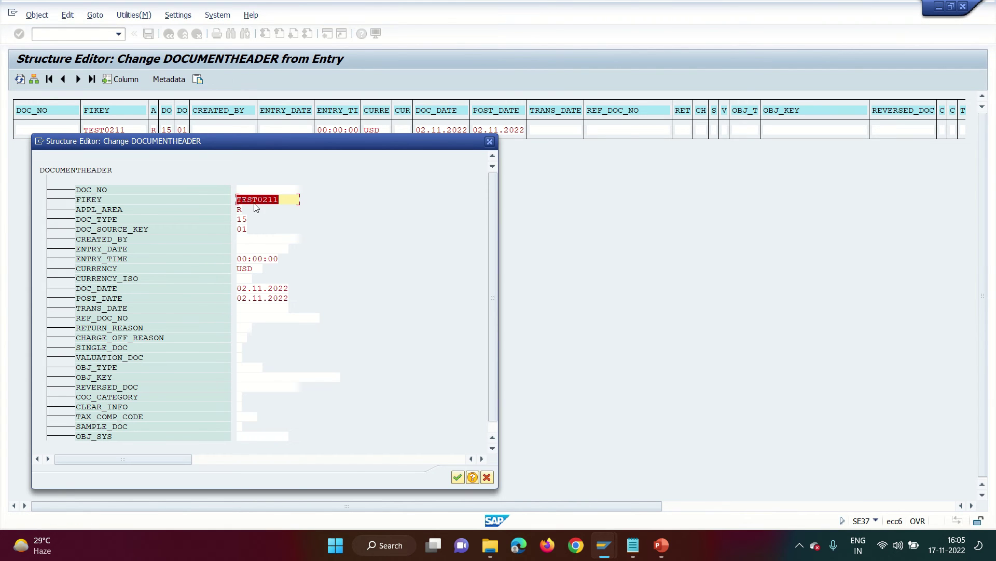
pyautogui.click(287, 197)
pyautogui.moveTo(288, 198); pyautogui.dragTo(236, 199)
pyautogui.scroll(-2, 436, 441)
pyautogui.press('Return')
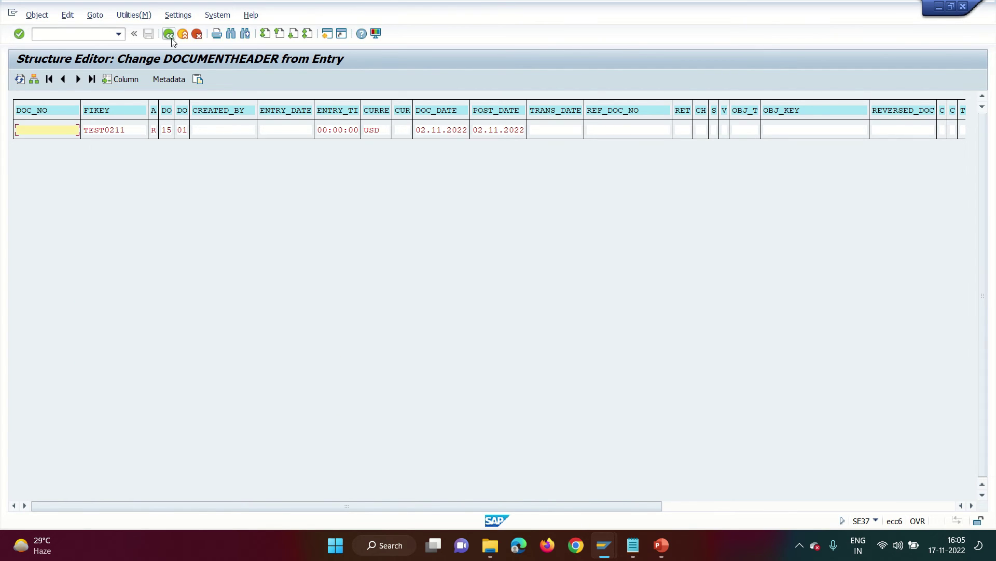
pyautogui.click(168, 34)
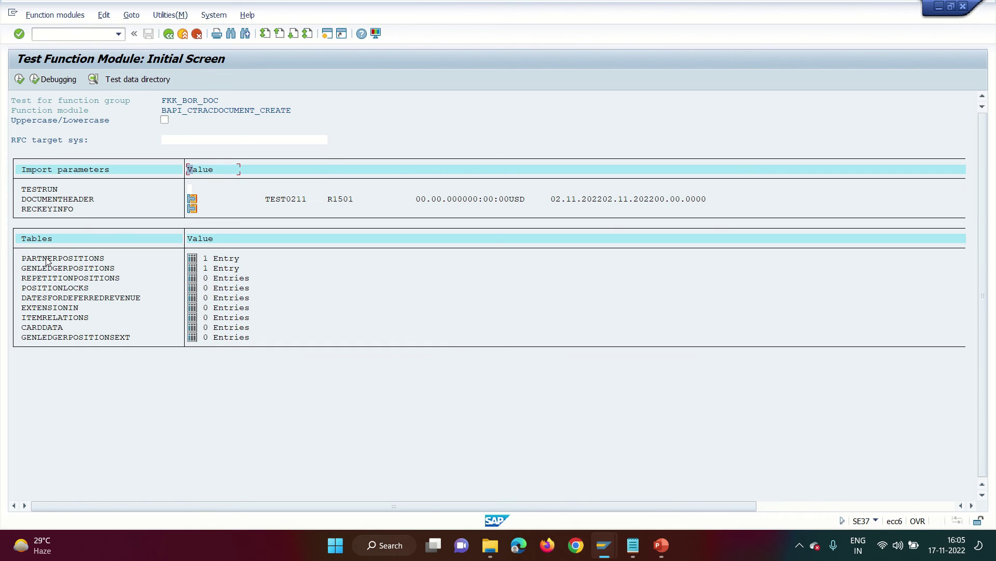
# Step: Examine the PARTNERPOSITIONS entry's business partner, contract account, main and sub transactions, G/L account, dates and amount
pyautogui.click(100, 259)
pyautogui.click(192, 259)
pyautogui.click(33, 80)
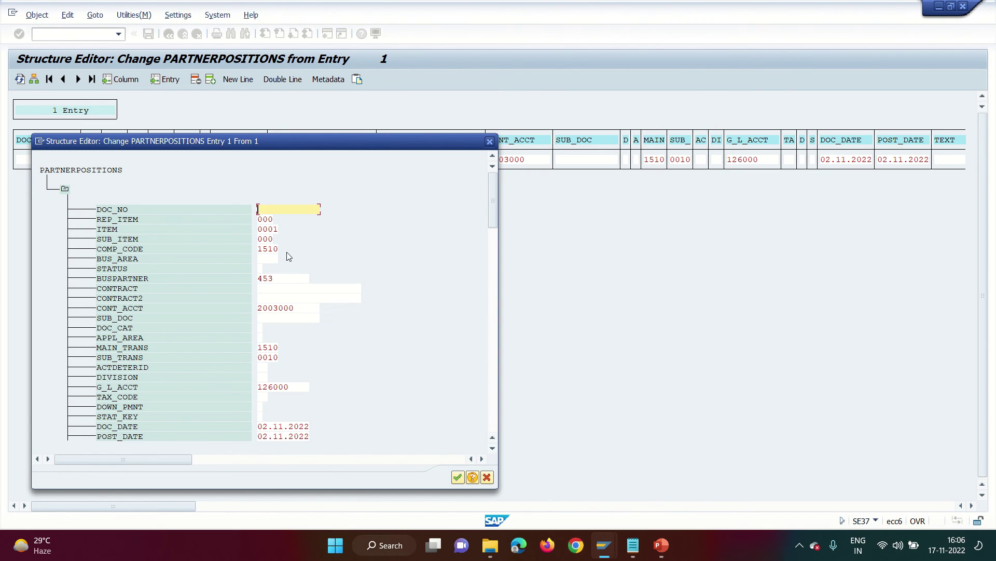
pyautogui.moveTo(277, 280); pyautogui.dragTo(258, 279)
pyautogui.moveTo(305, 308); pyautogui.dragTo(222, 309)
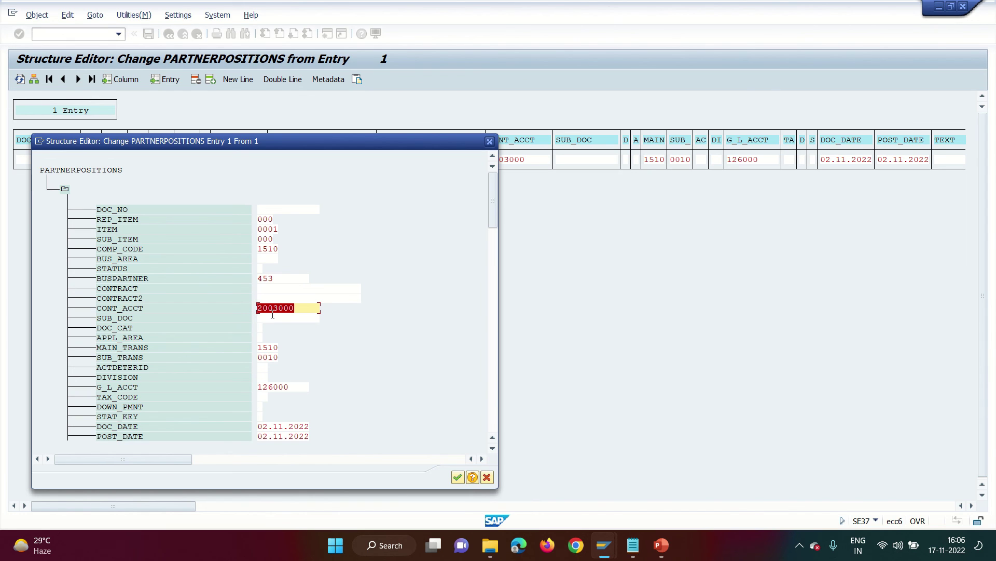
pyautogui.click(279, 288)
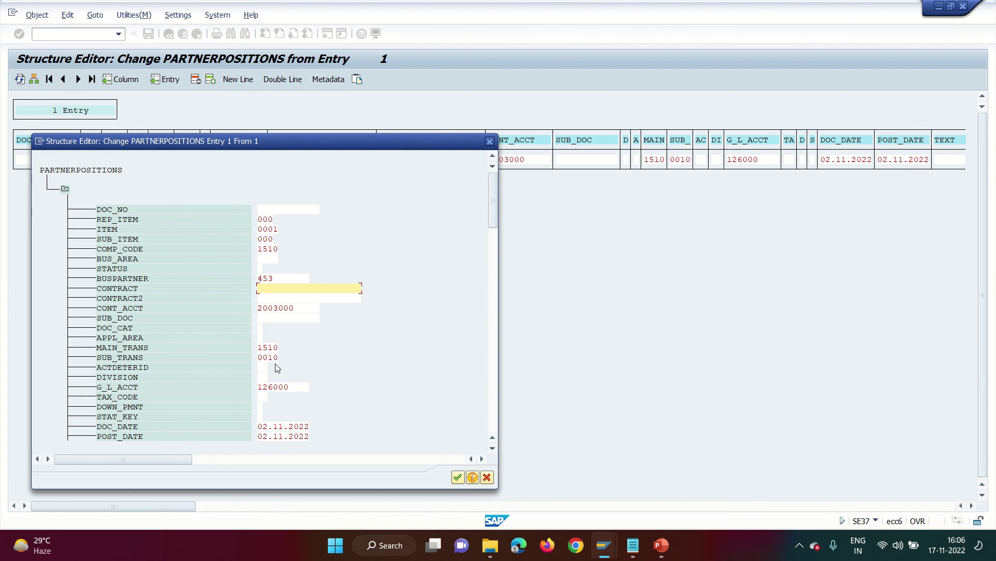
pyautogui.moveTo(297, 388); pyautogui.dragTo(248, 382)
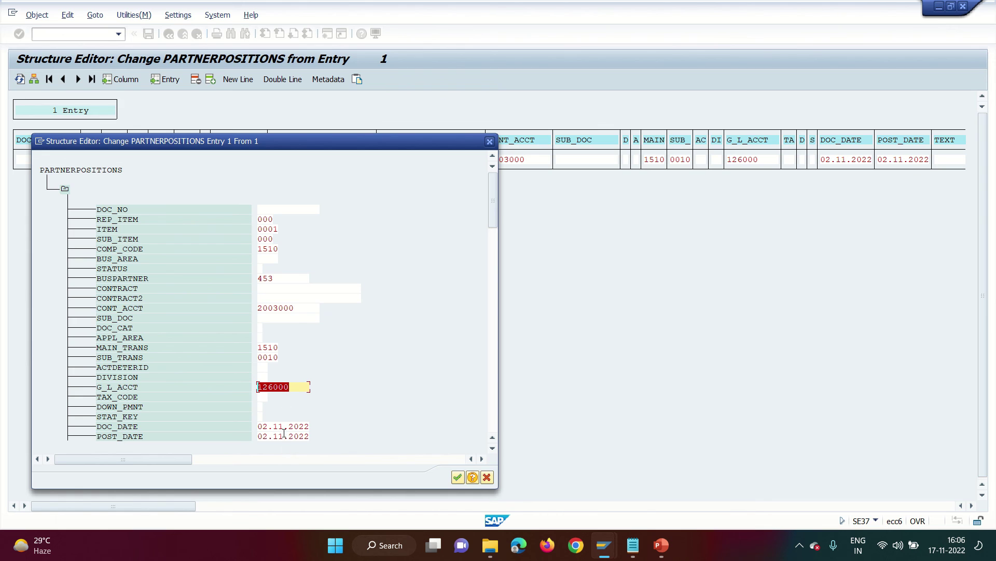
pyautogui.press('pagedown')
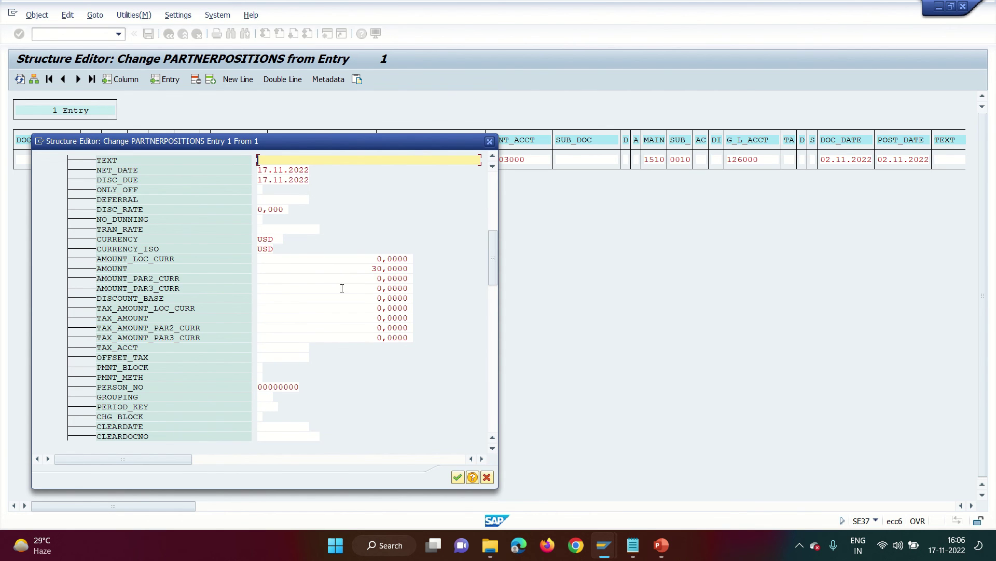
pyautogui.doubleClick(373, 270)
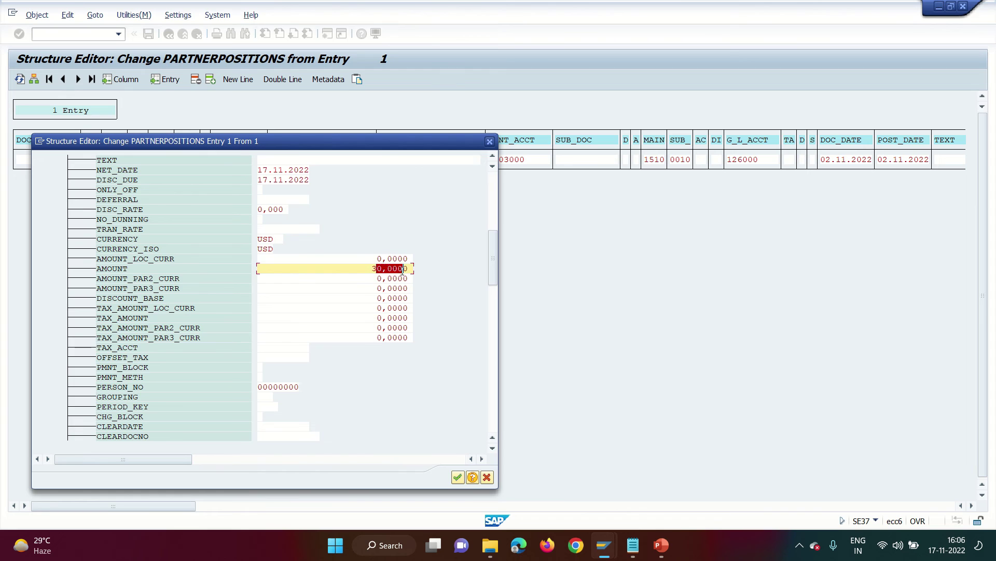
pyautogui.press('pagedown')
pyautogui.click(457, 477)
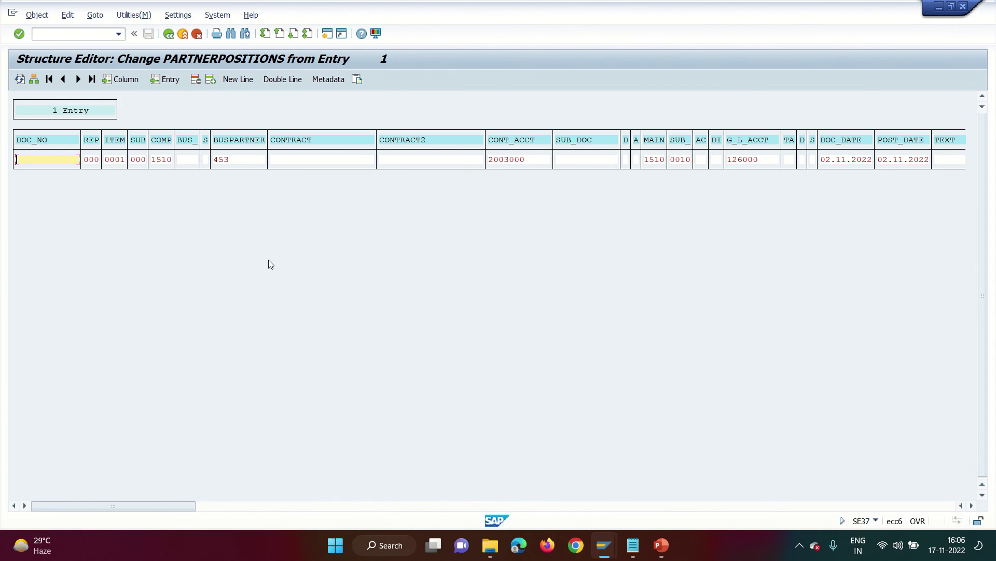
pyautogui.click(168, 34)
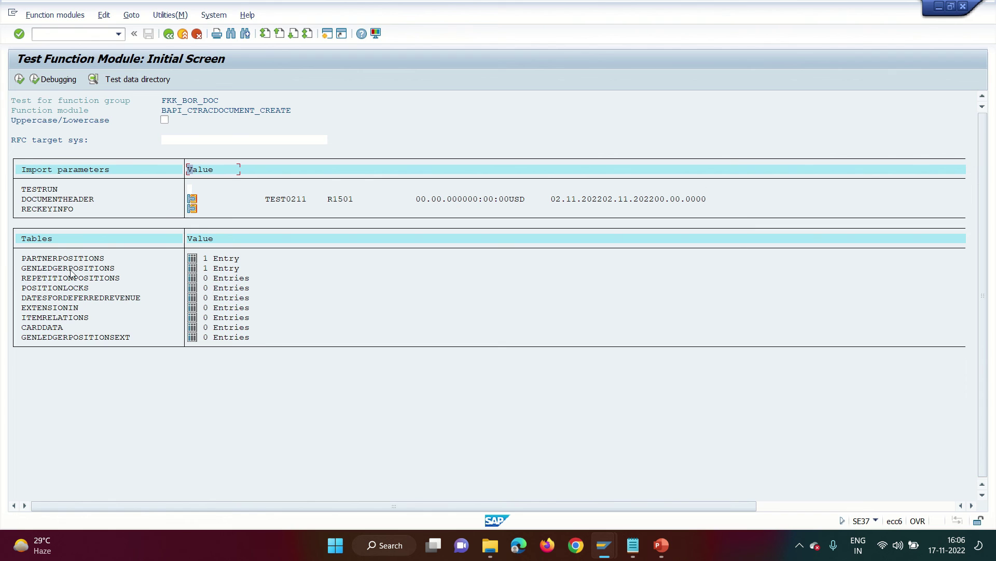
# Step: Examine the GENLEDGERPOSITIONS entry's G/L account, cost center and offsetting amount in the hierarchical view
pyautogui.click(193, 270)
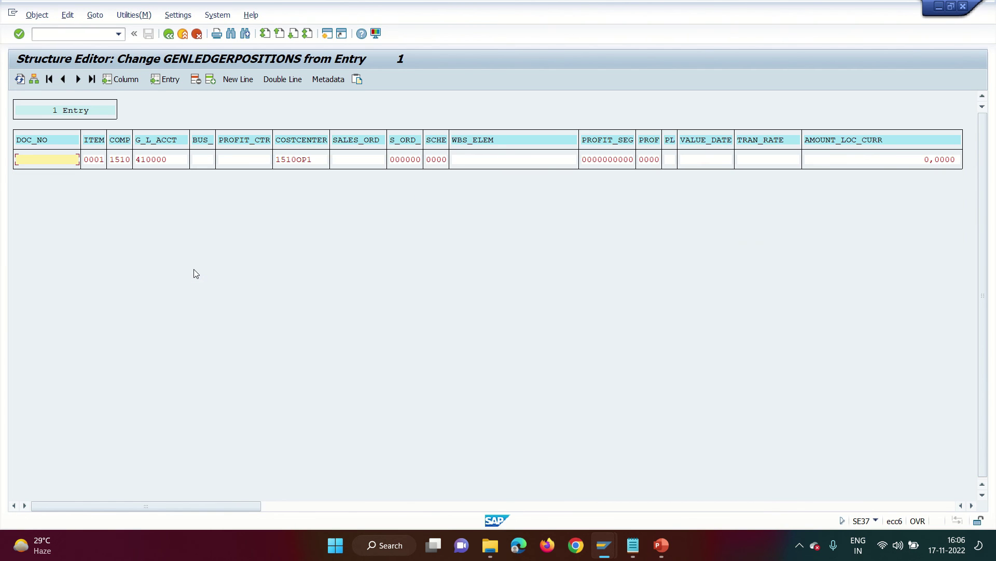
pyautogui.click(33, 79)
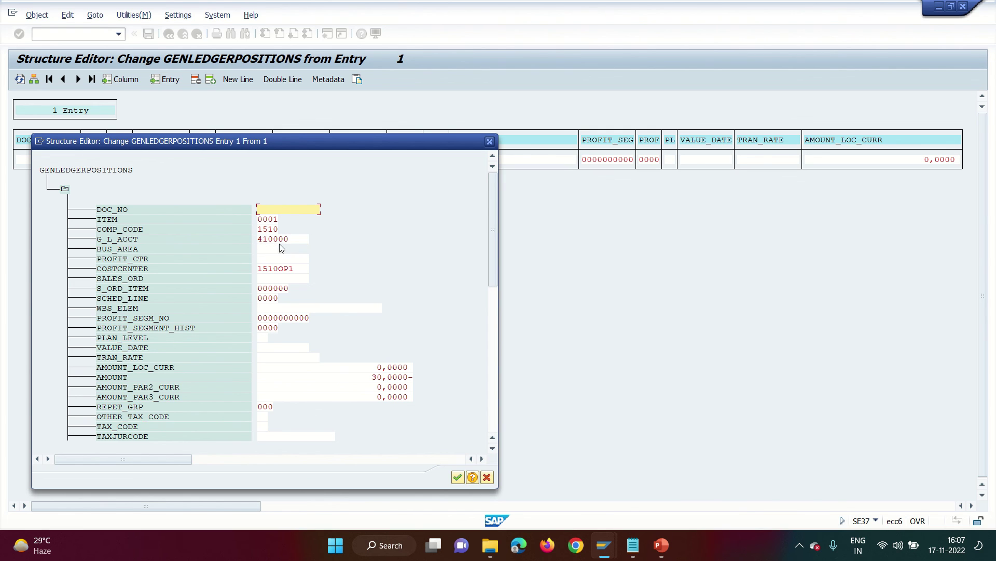
pyautogui.moveTo(295, 242); pyautogui.dragTo(246, 232)
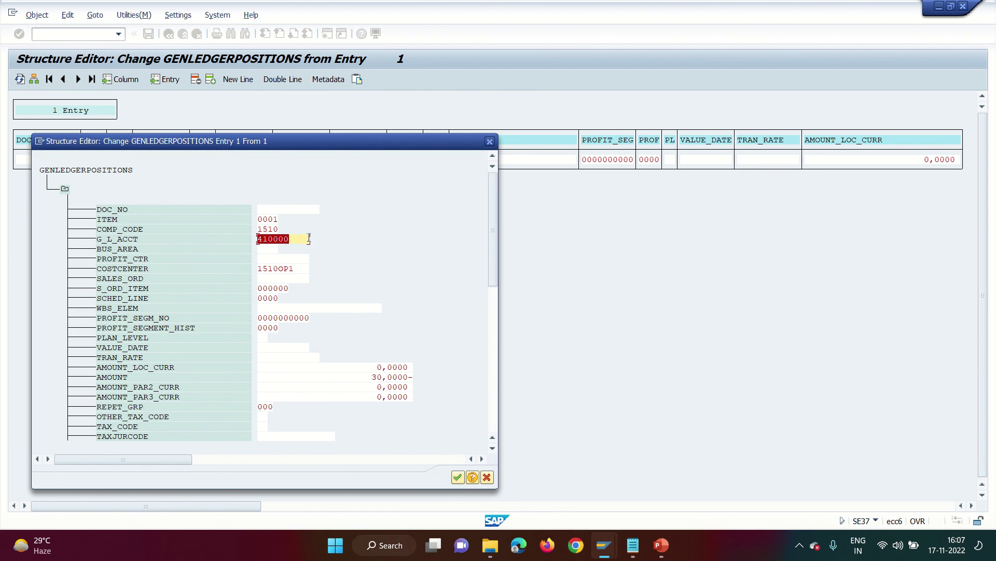
pyautogui.doubleClick(302, 268)
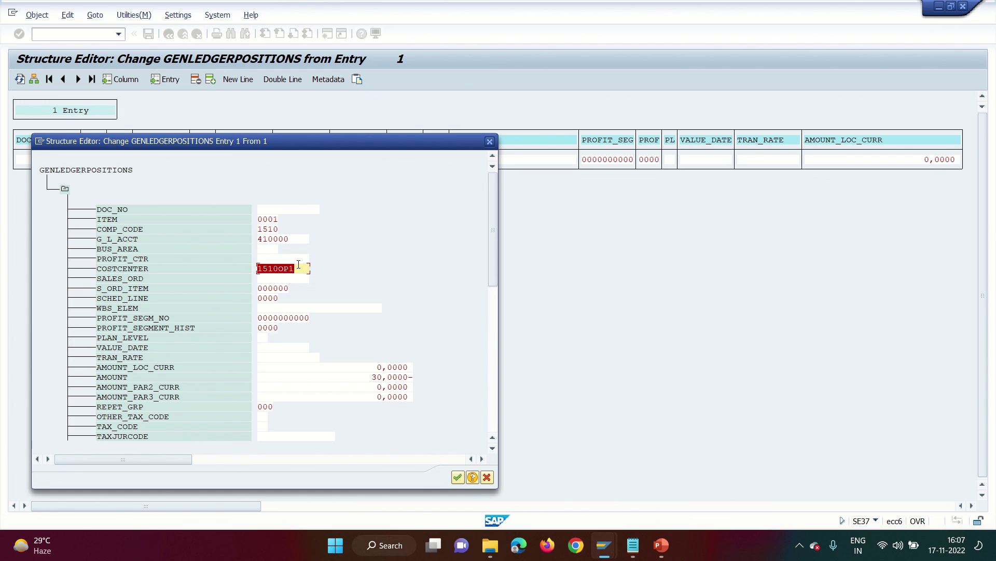
pyautogui.moveTo(371, 376); pyautogui.dragTo(427, 383)
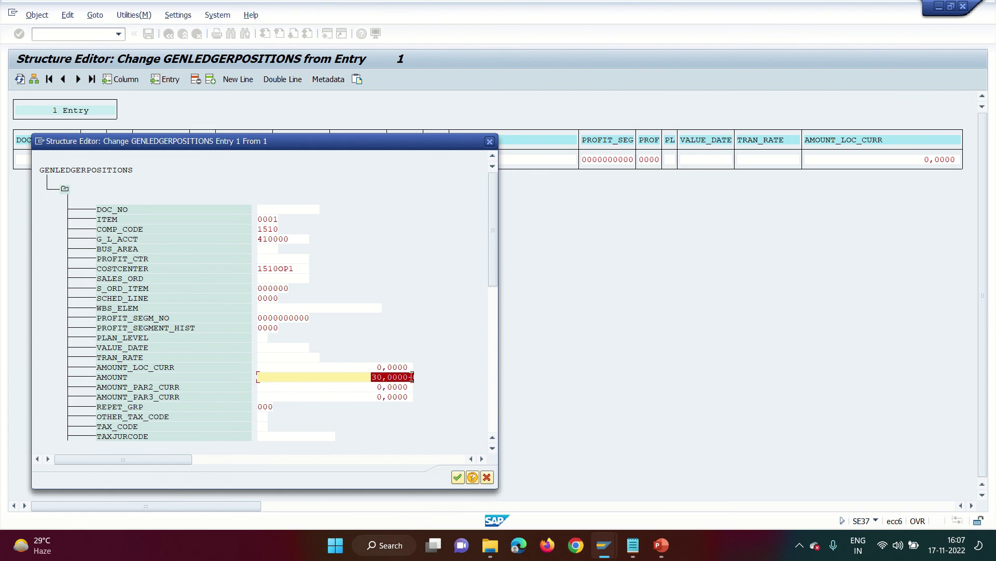
pyautogui.press('Return')
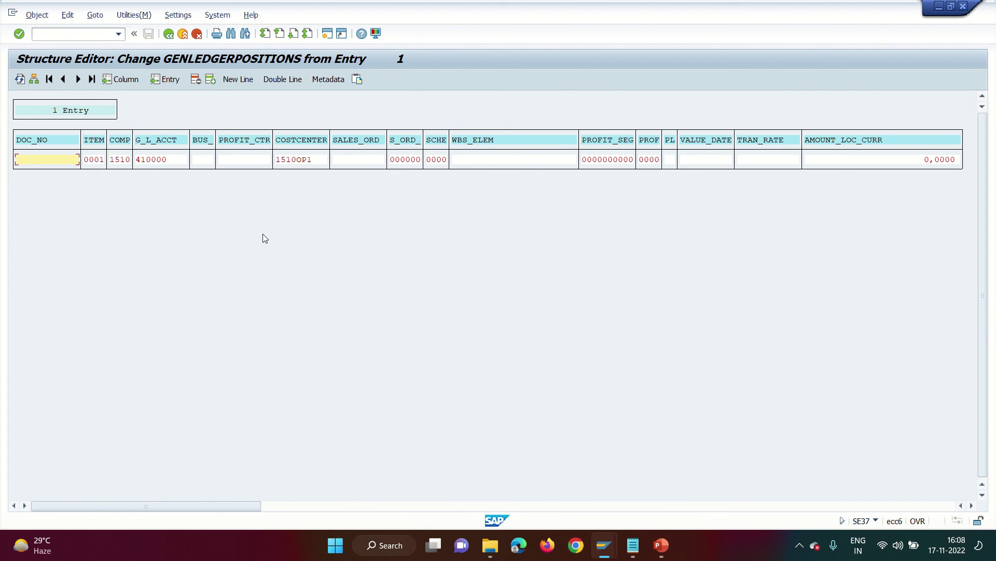
pyautogui.click(169, 34)
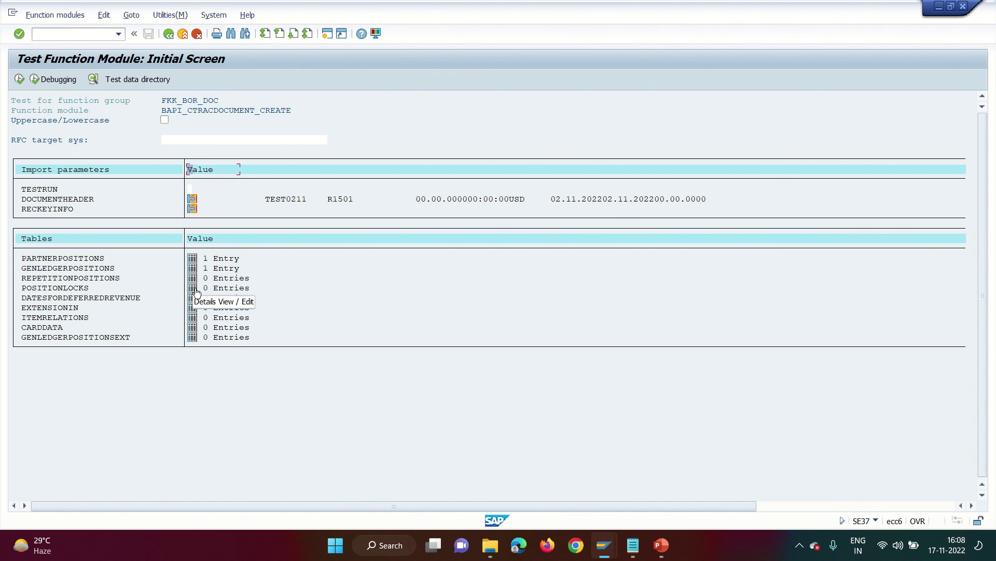
# Step: Check the amount in the PARTNERPOSITIONS entry using the hierarchical view, and return to the test data without changes
pyautogui.click(192, 259)
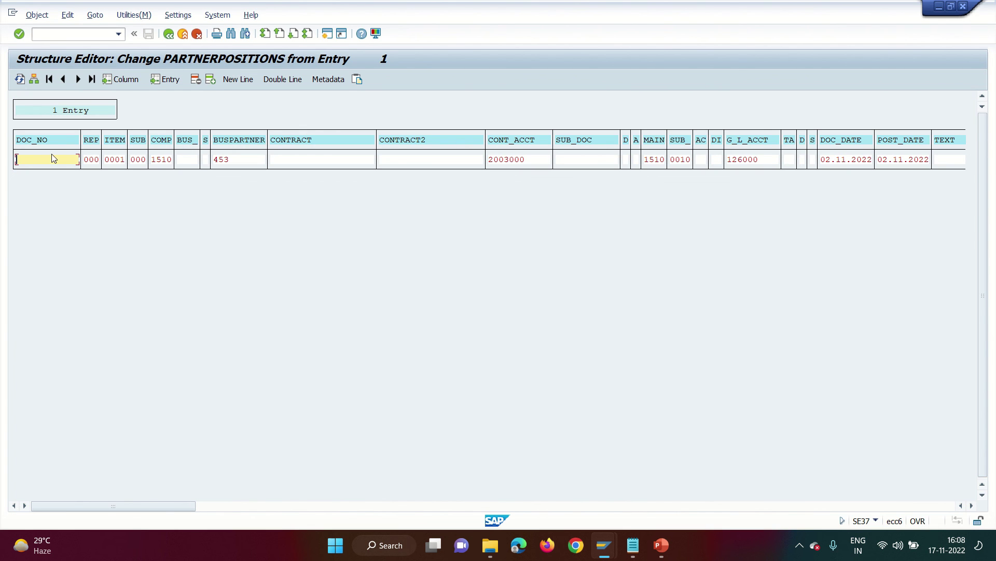
pyautogui.click(34, 79)
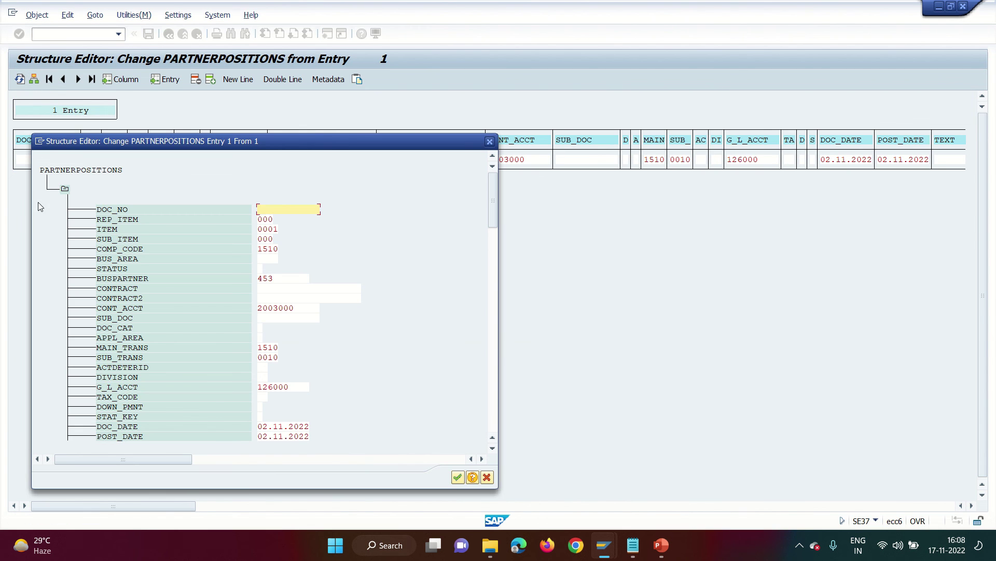
pyautogui.click(495, 404)
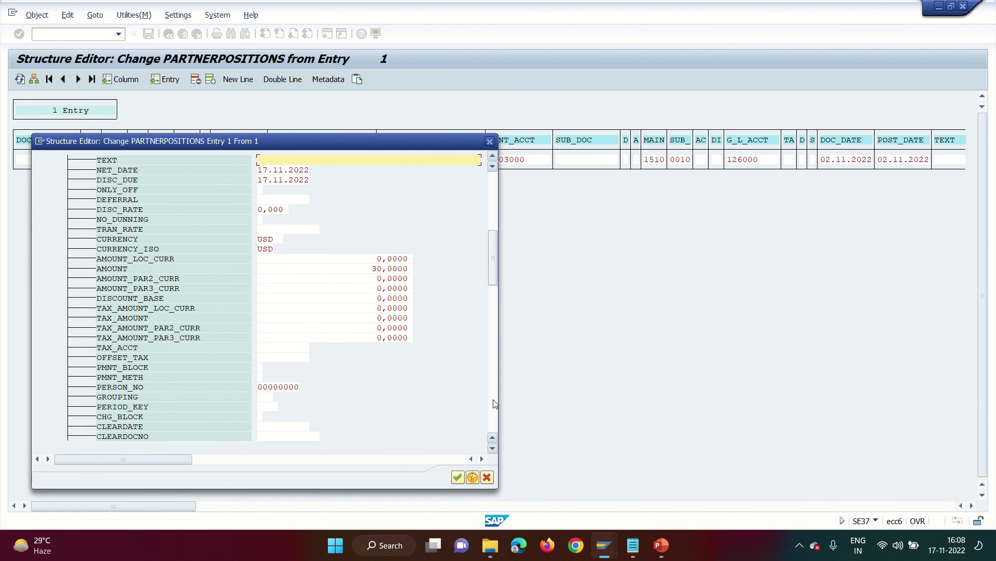
pyautogui.doubleClick(379, 268)
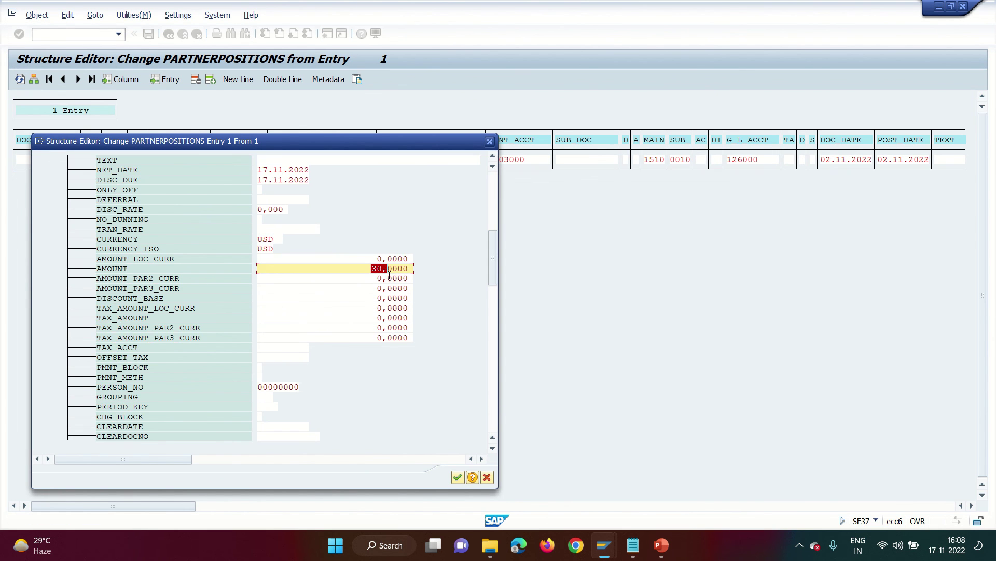
pyautogui.click(487, 477)
pyautogui.click(169, 35)
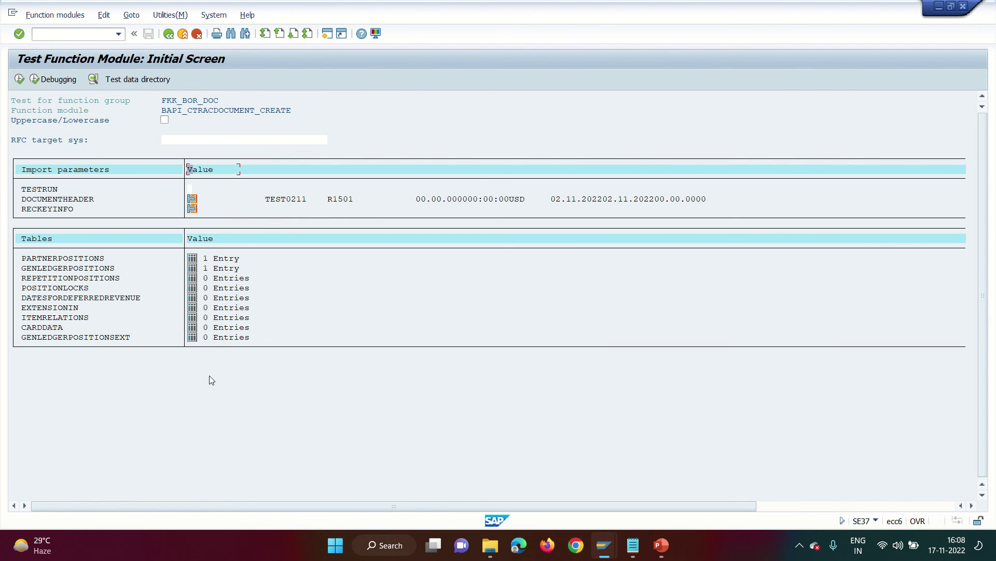
# Step: Check the offsetting amount in the GENLEDGERPOSITIONS entry using the hierarchical view, and return to the test data
pyautogui.click(195, 276)
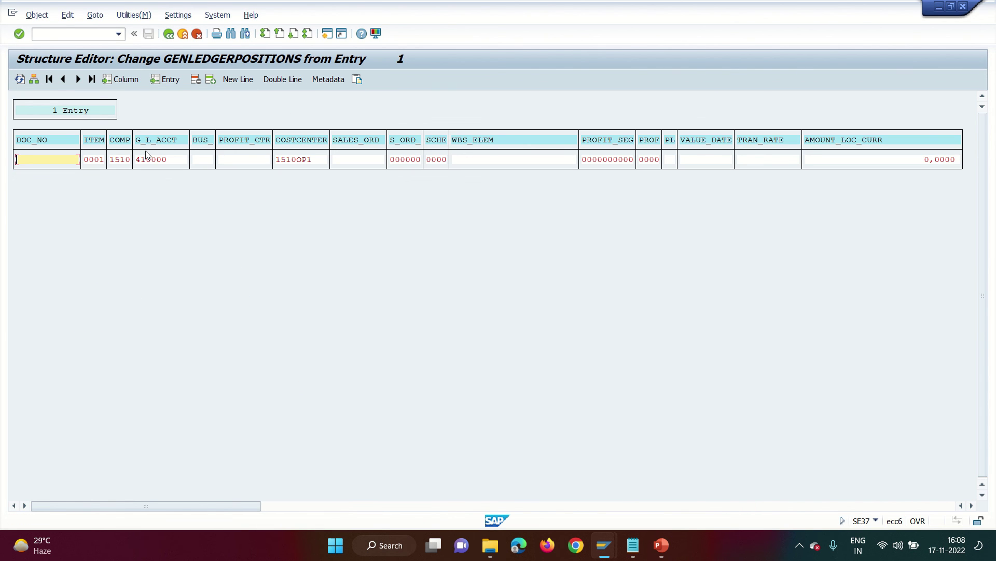
pyautogui.click(34, 79)
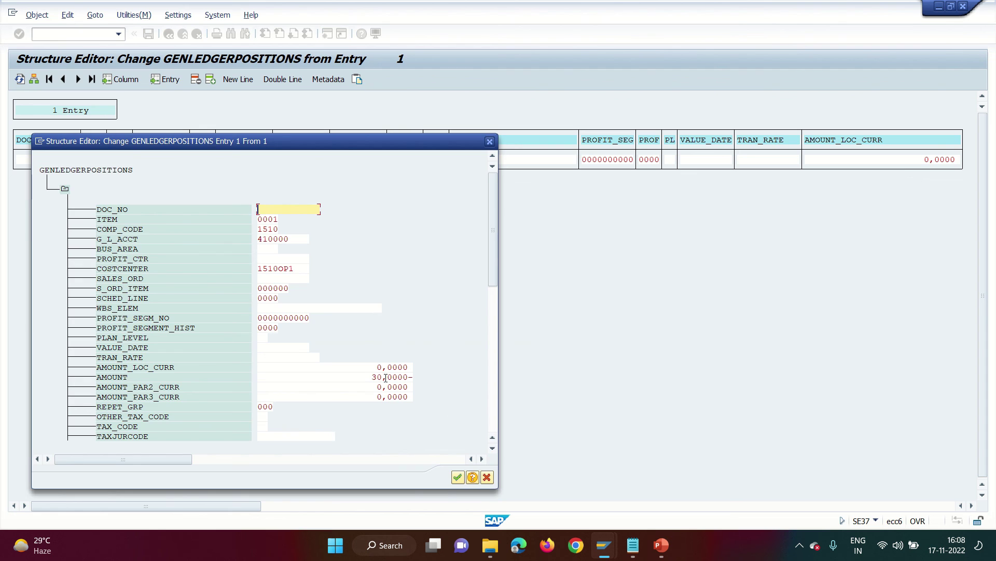
pyautogui.click(487, 477)
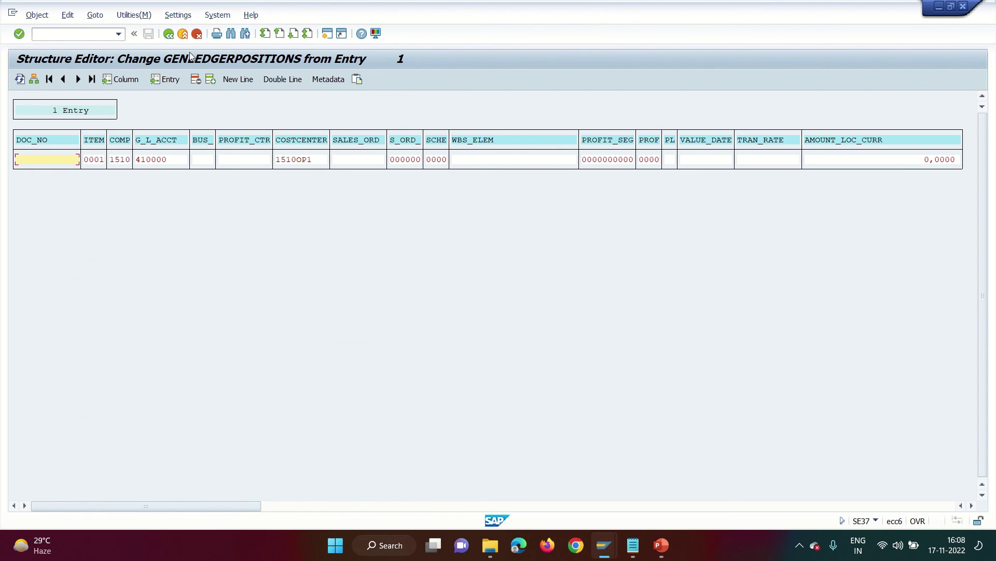
pyautogui.click(169, 35)
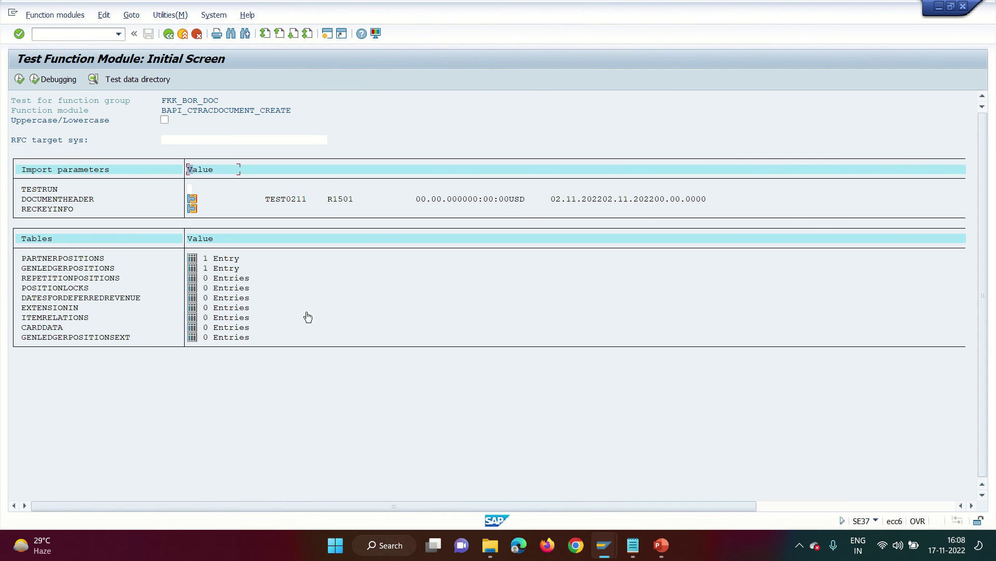
# Step: Execute BAPI_CTRACDOCUMENT_CREATE with the loaded data and commit the posting with BAPI_TRANSACTION_COMMIT
pyautogui.click(20, 79)
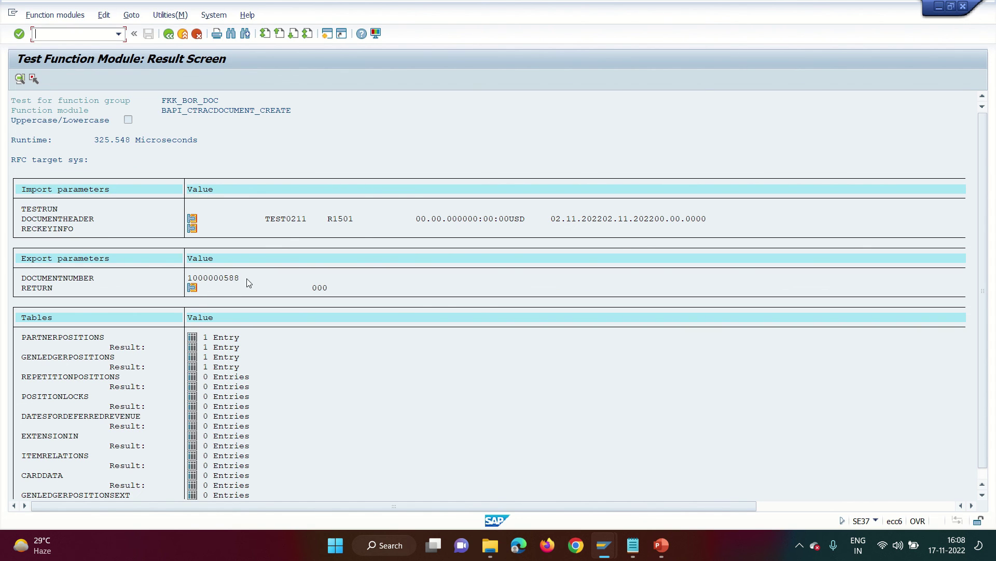
pyautogui.click(168, 34)
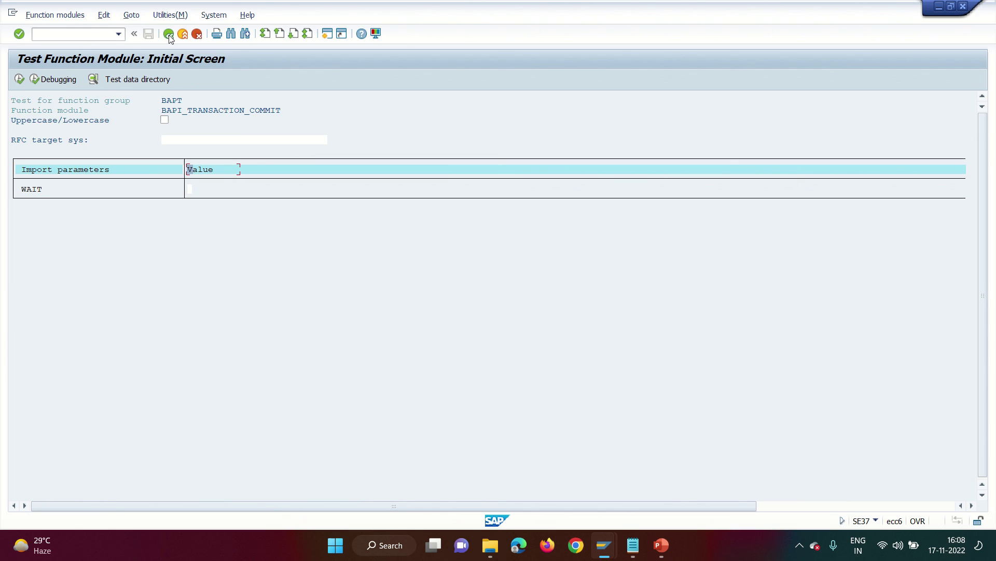
pyautogui.click(20, 78)
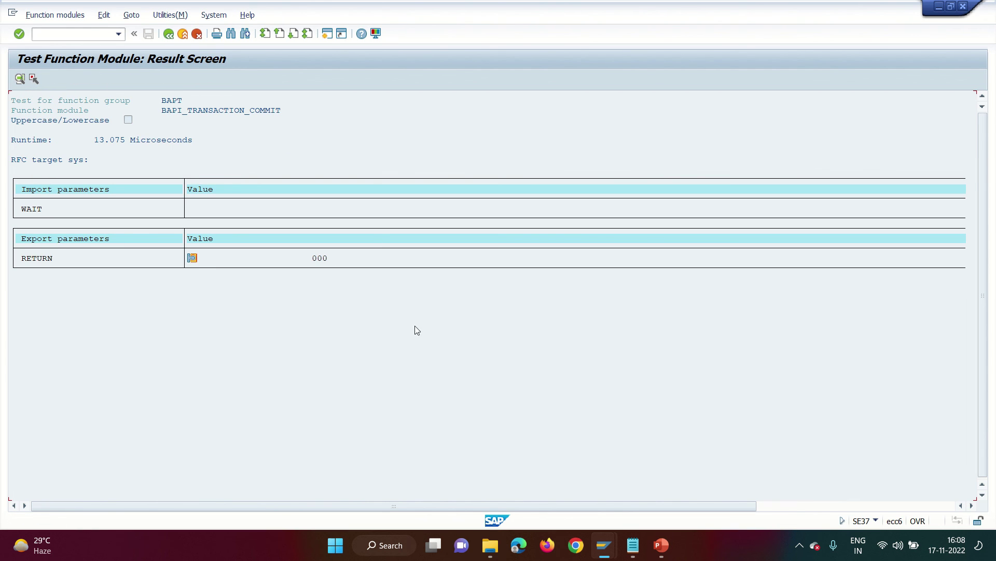
pyautogui.click(61, 35)
pyautogui.write('/ofpe3')
pyautogui.press('Return')
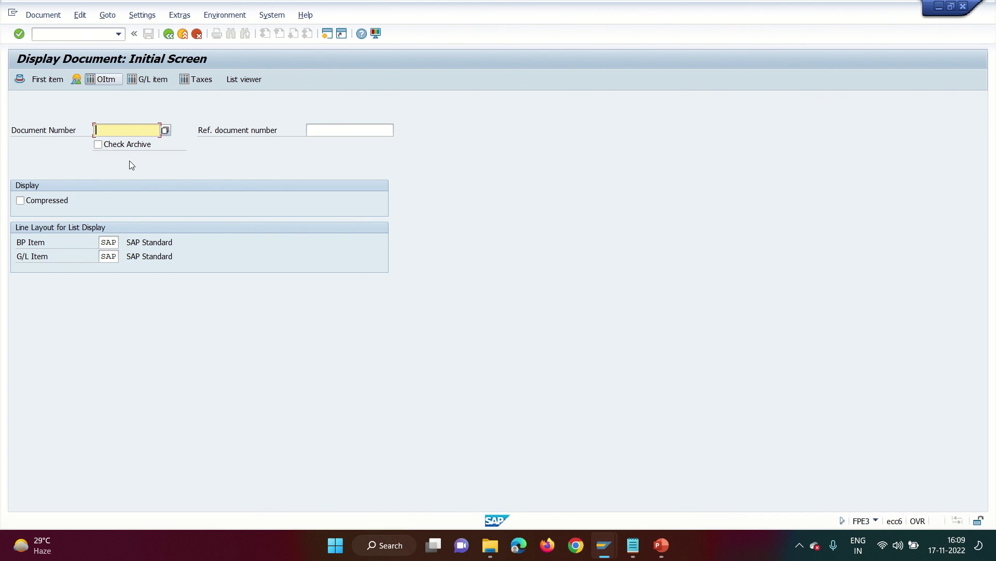
pyautogui.write('1')
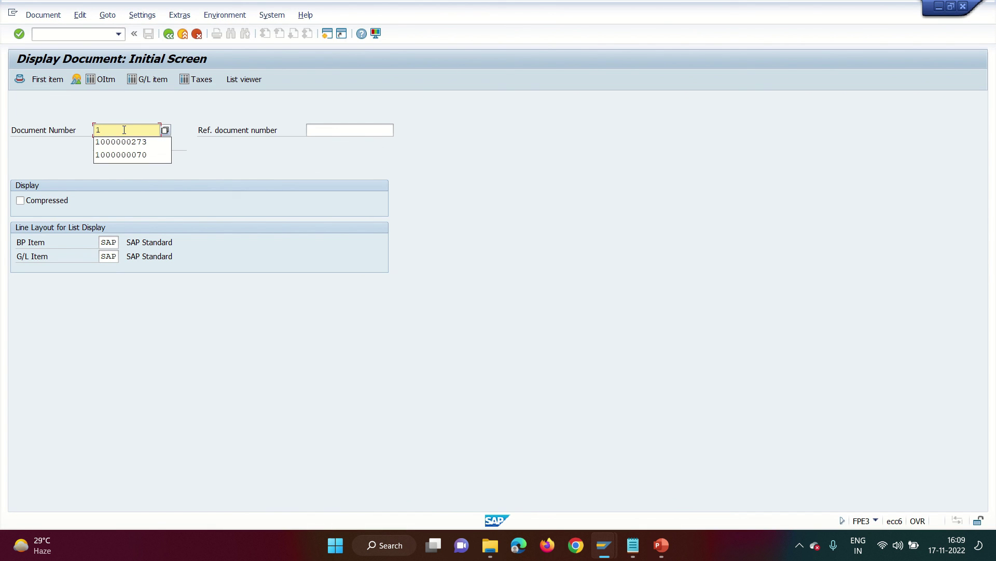
pyautogui.click(140, 144)
pyautogui.moveTo(131, 130); pyautogui.dragTo(192, 129)
pyautogui.write('588')
pyautogui.press('Return')
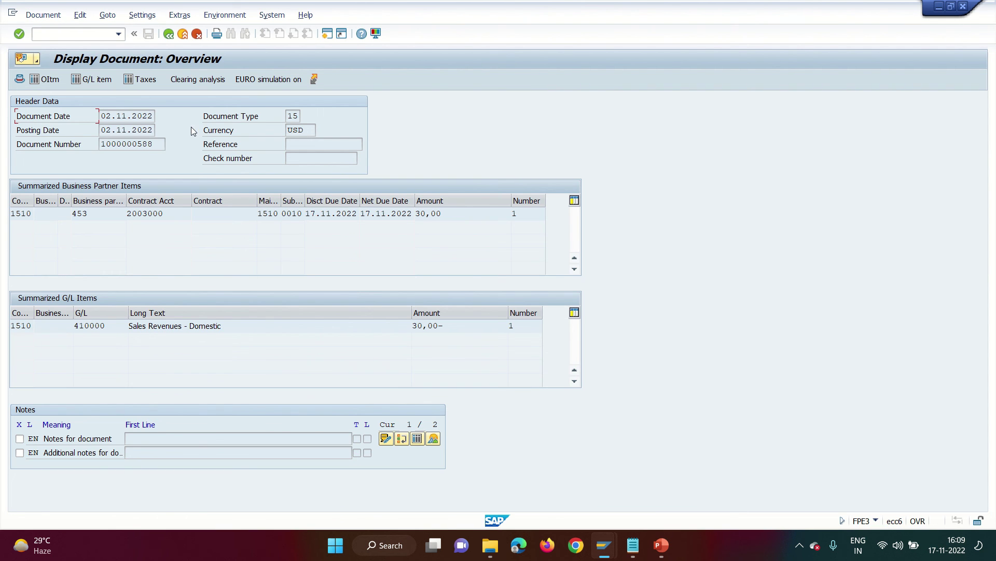
# Step: Examine the partner item's G/L account and the document header's reconciliation key and document type, and leave the header
pyautogui.press('Return')
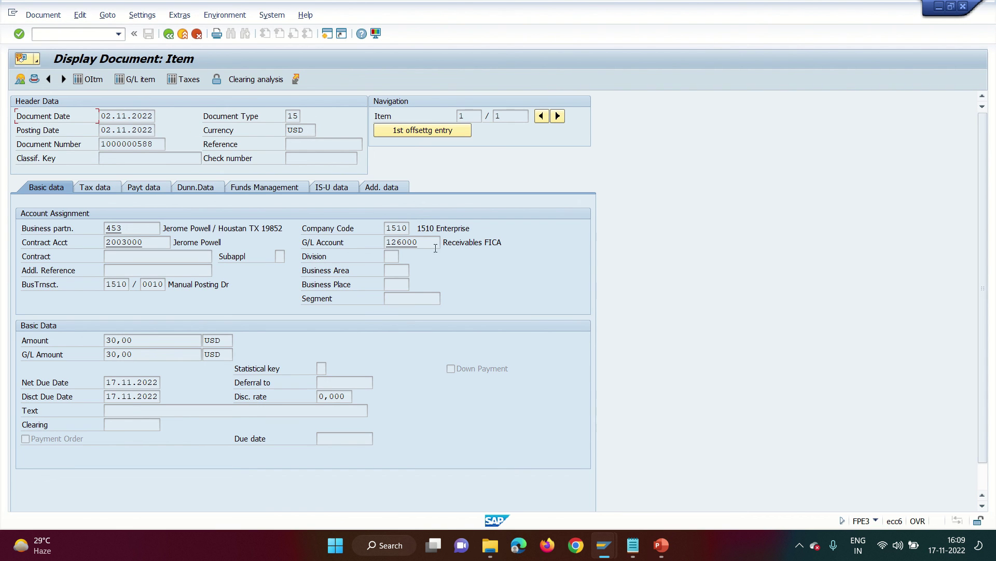
pyautogui.doubleClick(424, 242)
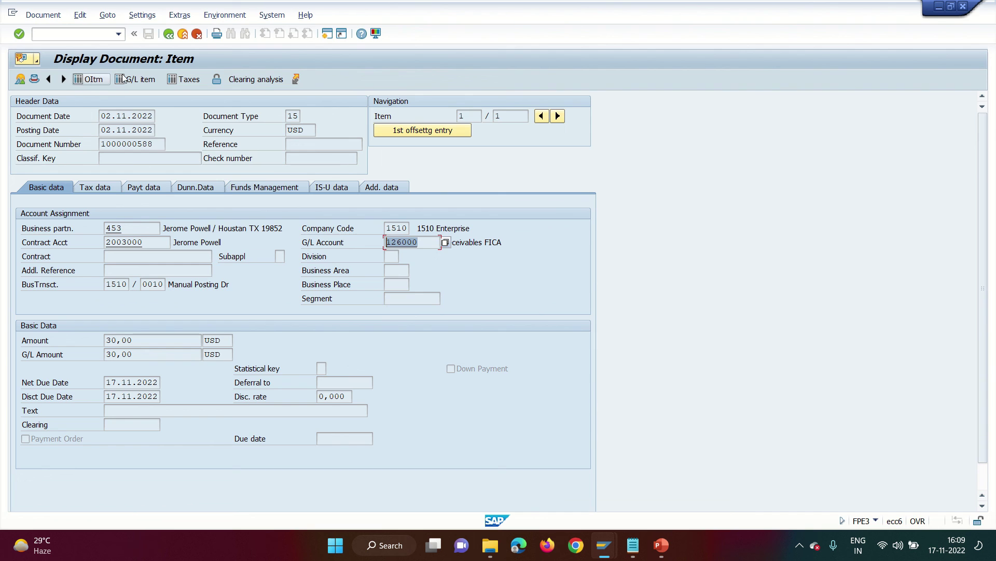
pyautogui.click(49, 80)
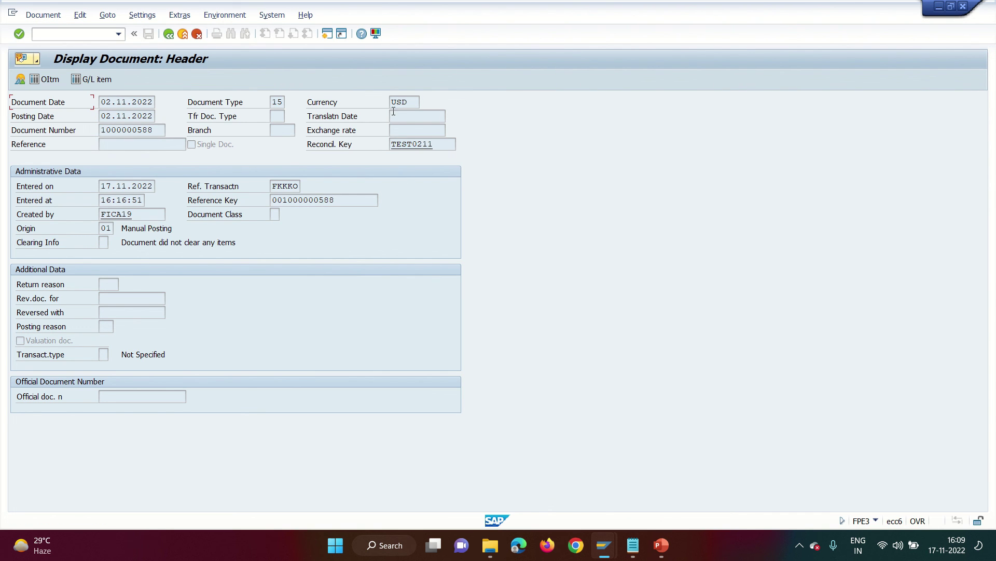
pyautogui.doubleClick(439, 142)
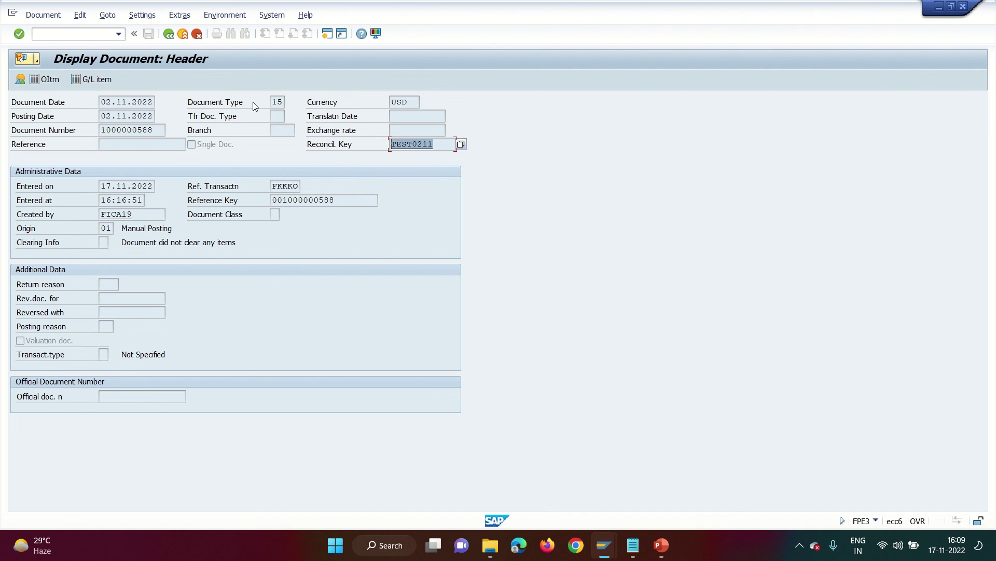
pyautogui.doubleClick(277, 102)
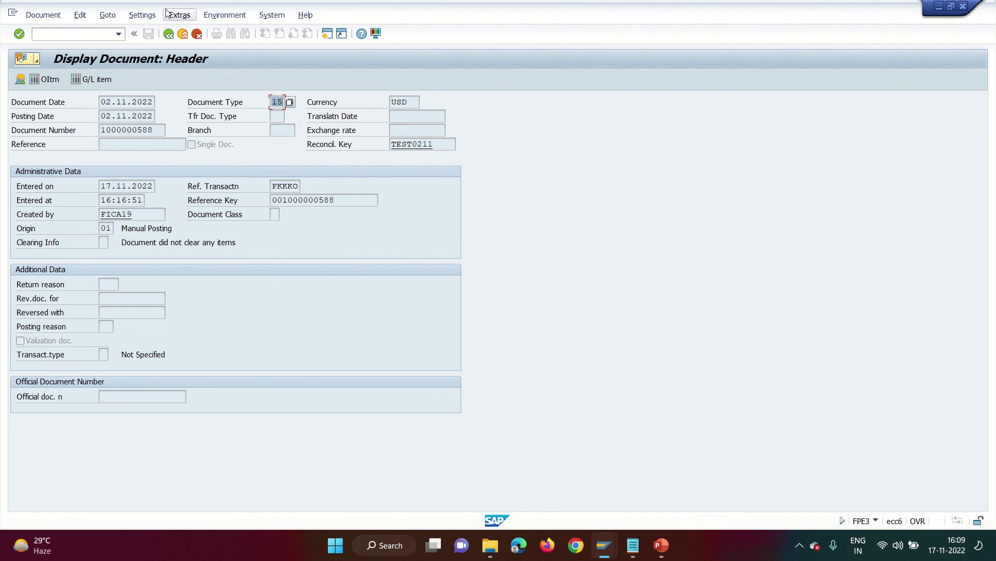
pyautogui.click(169, 34)
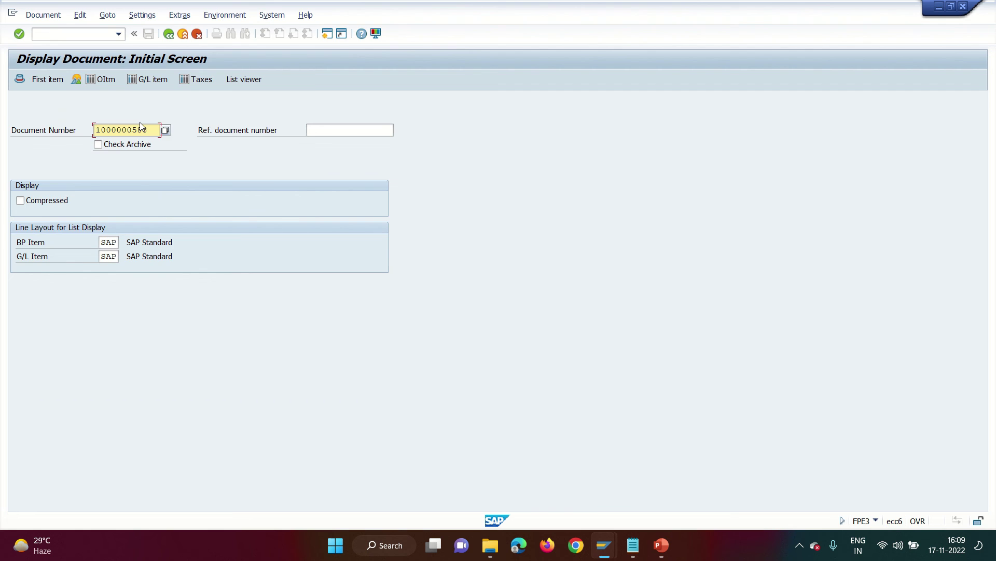
# Step: Reopen the document and examine its business partner item's contract account, transactions, amount, due date, company code and G/L account
pyautogui.press('Return')
pyautogui.doubleClick(145, 218)
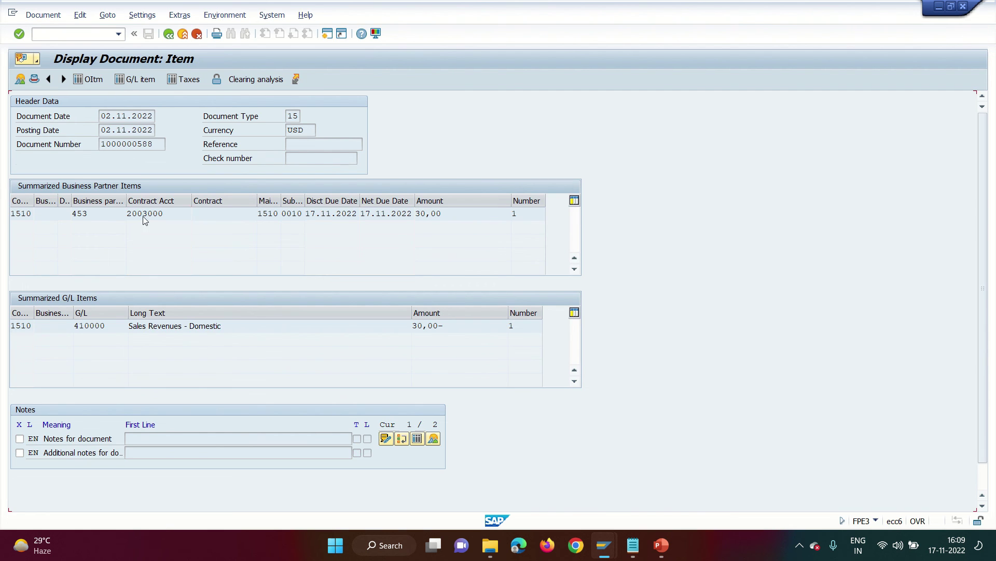
pyautogui.moveTo(145, 225); pyautogui.dragTo(101, 225)
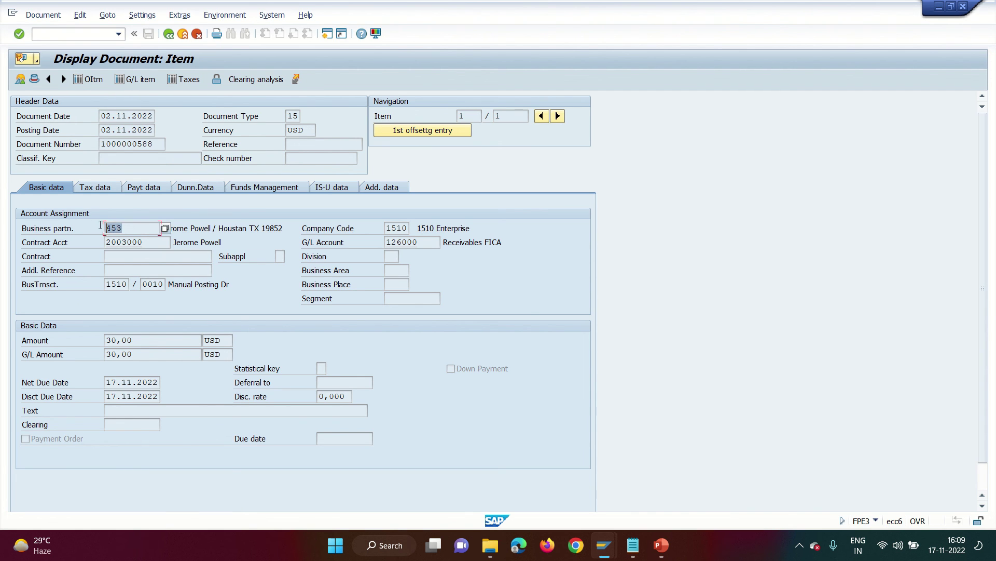
pyautogui.moveTo(154, 243); pyautogui.dragTo(79, 242)
pyautogui.click(133, 260)
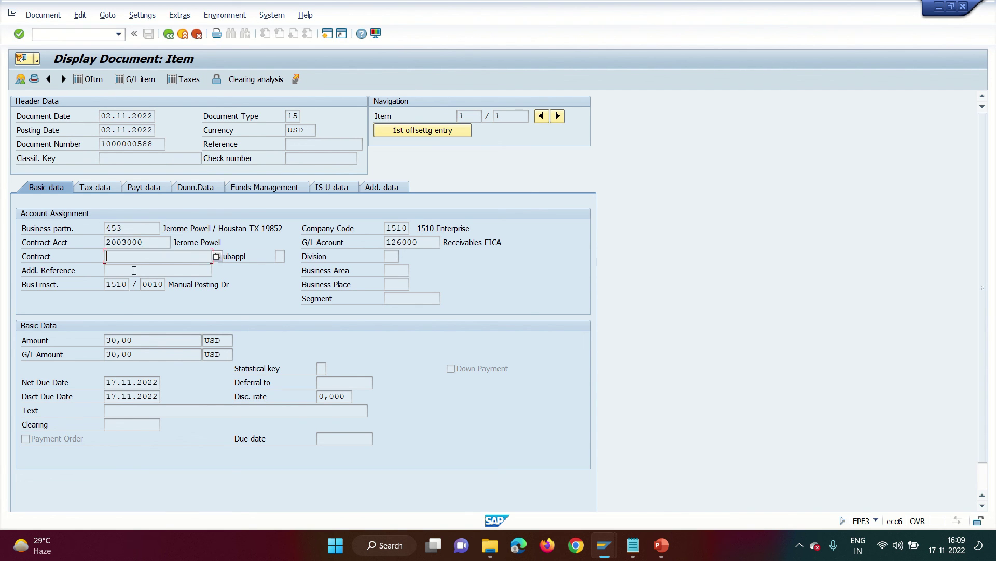
pyautogui.moveTo(130, 284); pyautogui.dragTo(164, 284)
pyautogui.moveTo(136, 340); pyautogui.dragTo(65, 337)
pyautogui.moveTo(133, 383); pyautogui.dragTo(110, 382)
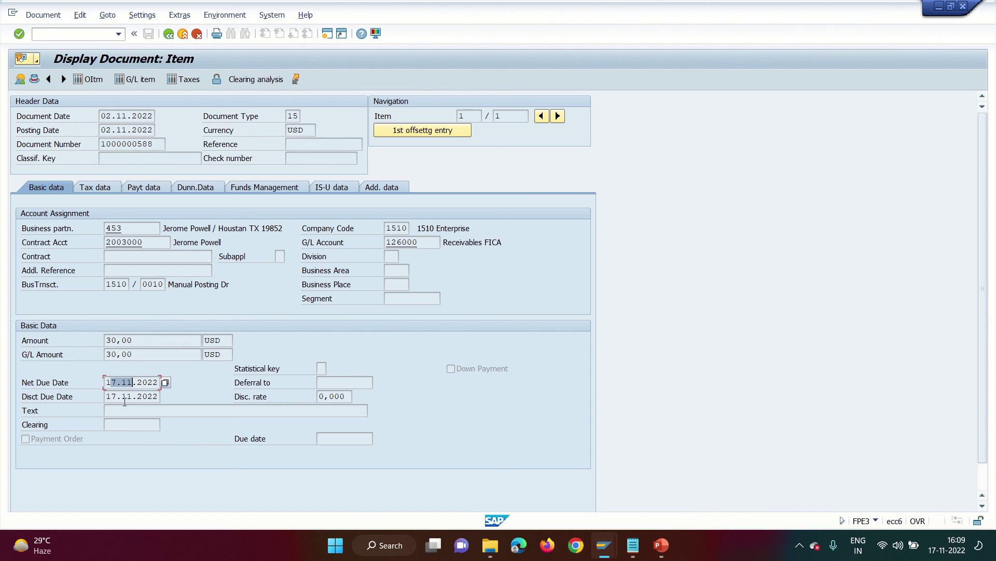
pyautogui.moveTo(407, 229); pyautogui.dragTo(385, 242)
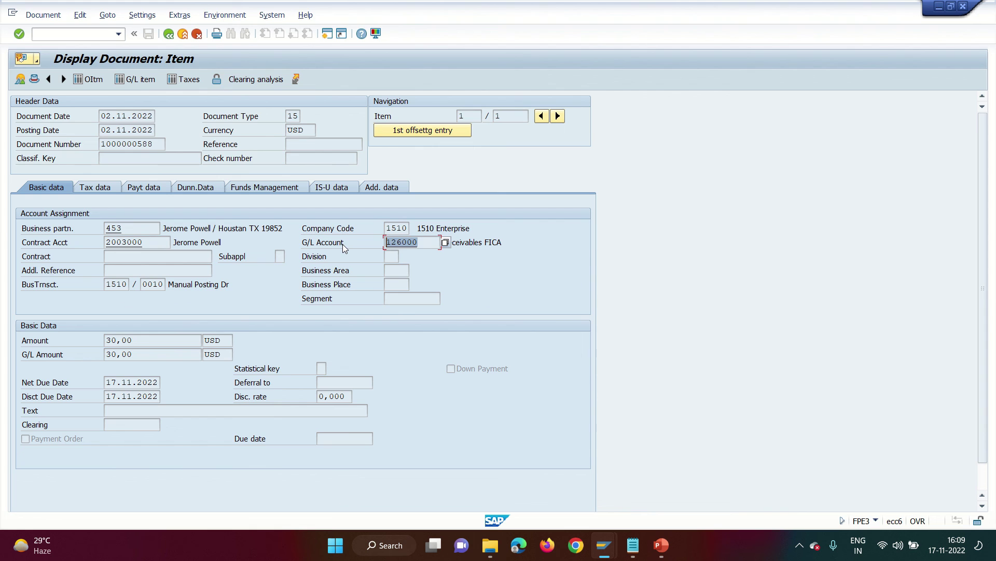
pyautogui.click(169, 34)
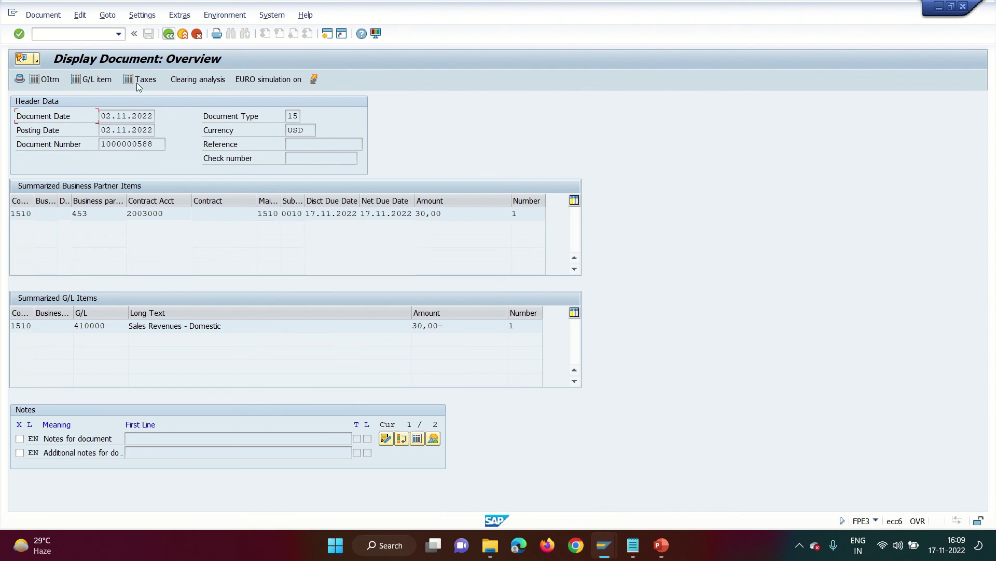
# Step: Examine the G/L offsetting item's account and its cost center assignment, and return to the document overview
pyautogui.doubleClick(162, 326)
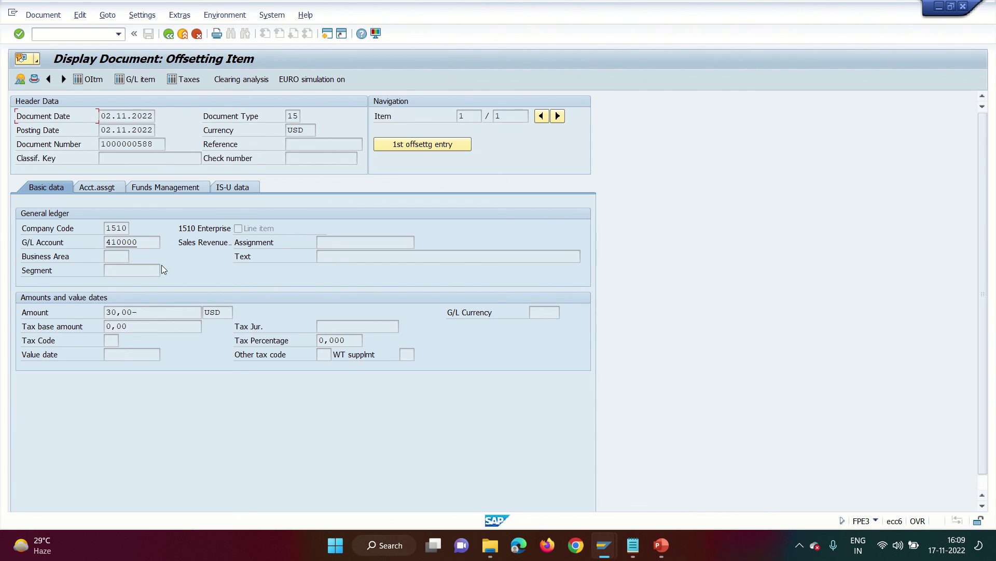
pyautogui.moveTo(164, 249); pyautogui.dragTo(88, 235)
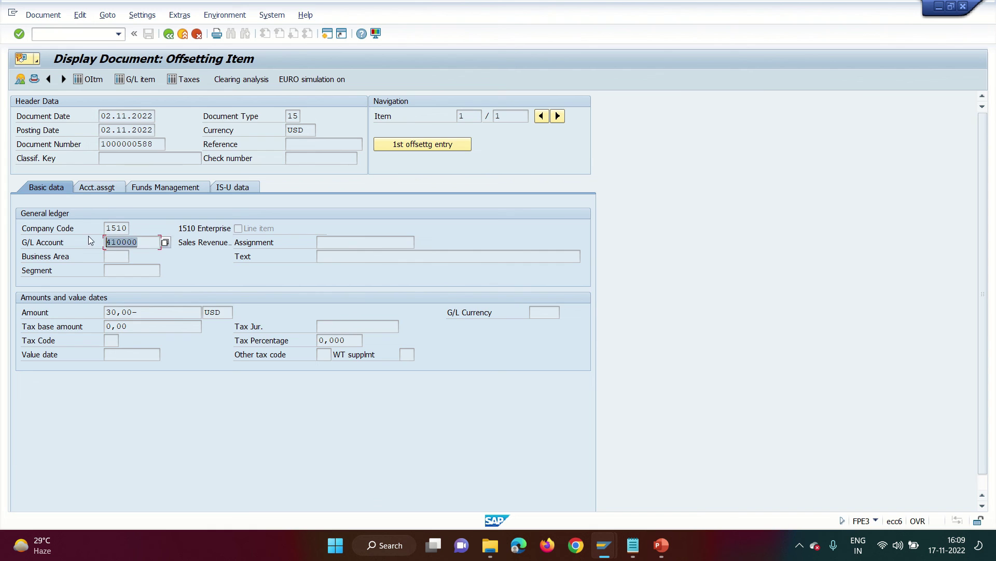
pyautogui.click(97, 187)
pyautogui.moveTo(162, 239); pyautogui.dragTo(104, 228)
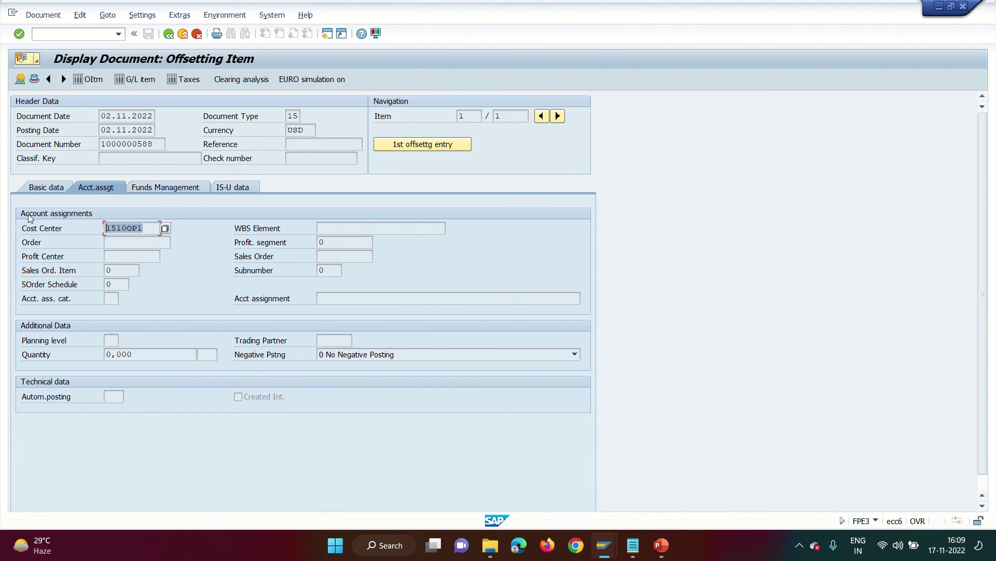
pyautogui.click(169, 35)
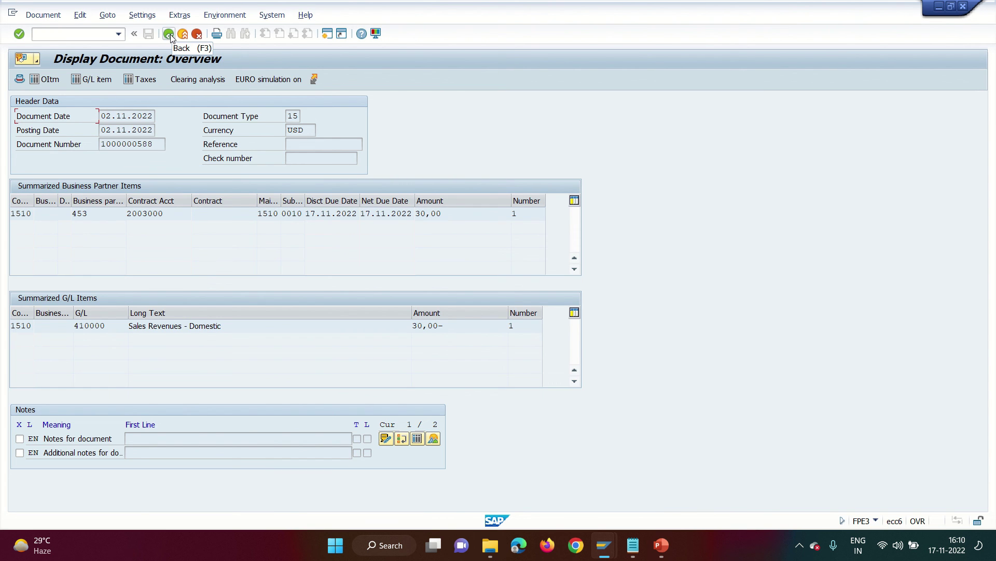